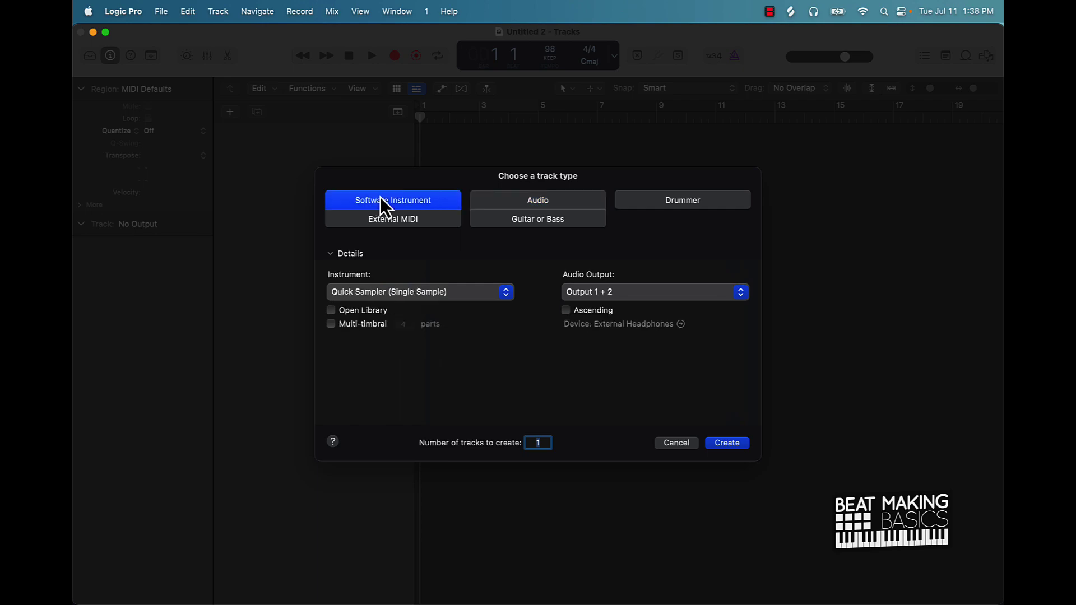
Create a Quick Sampler software instrument track and load the Clap Trap preset on it.
click(726, 443)
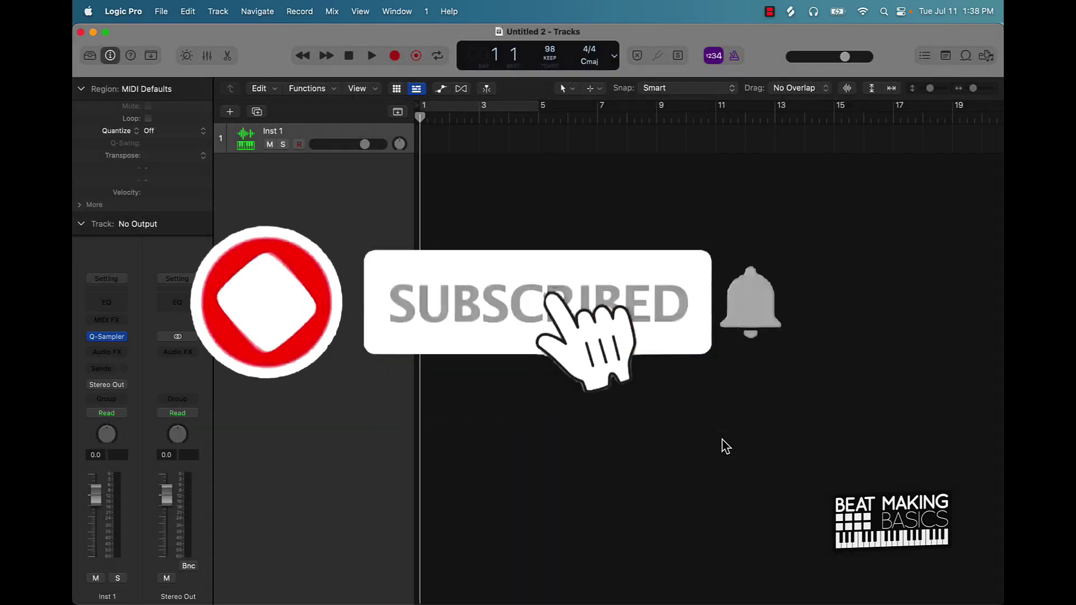
click(372, 183)
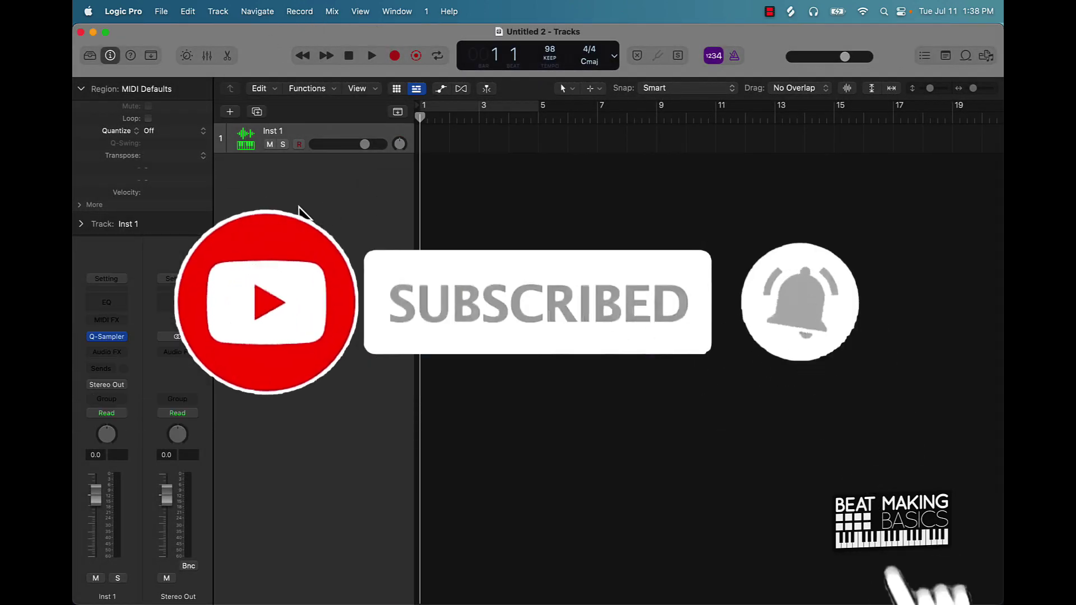
click(107, 337)
click(440, 202)
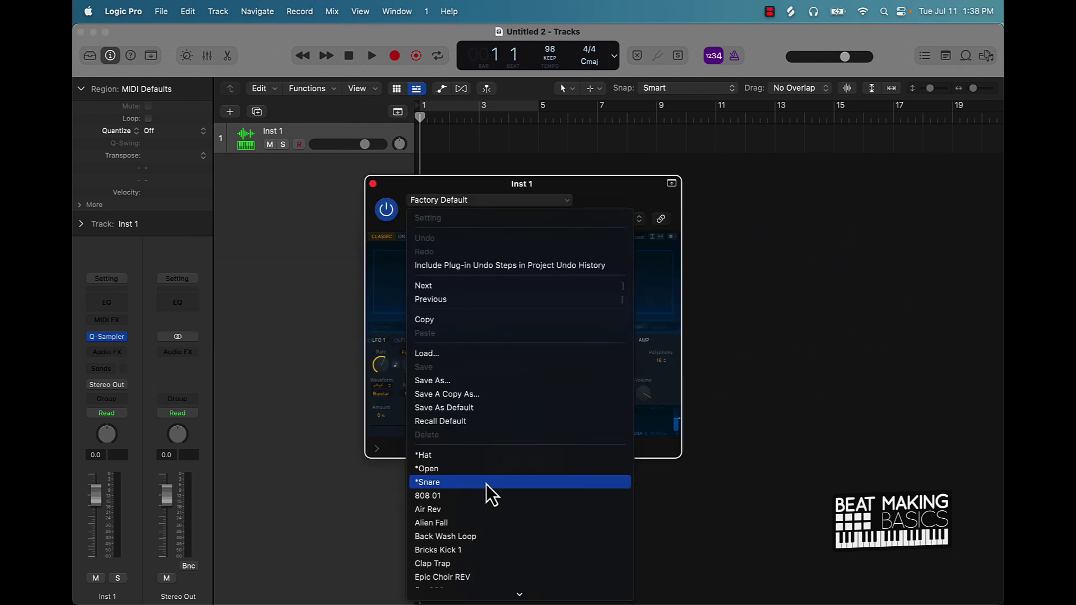
scroll(489, 493, down, 8)
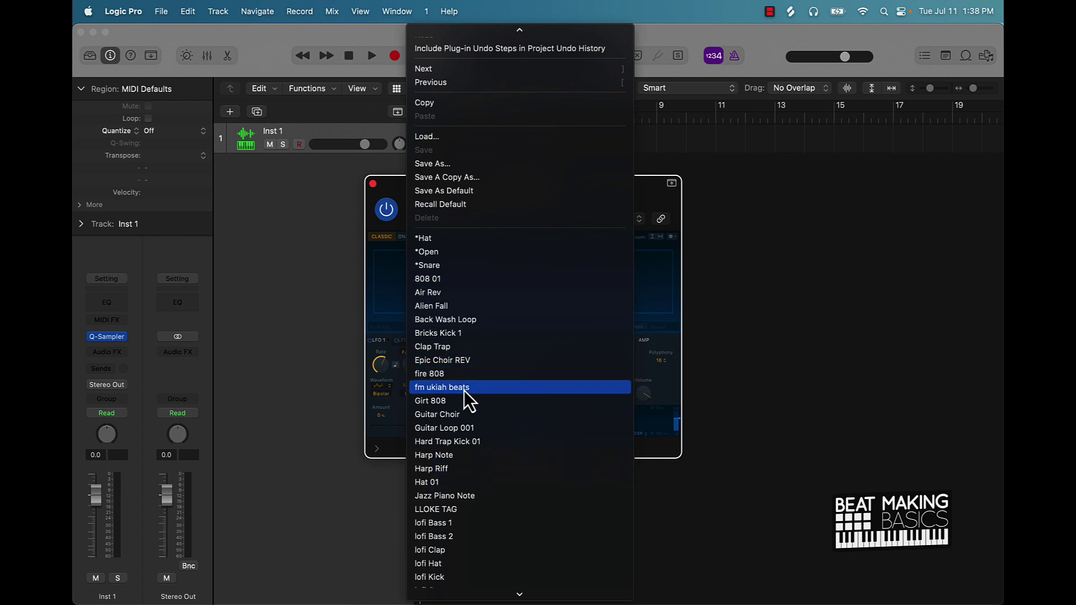
click(461, 348)
click(373, 183)
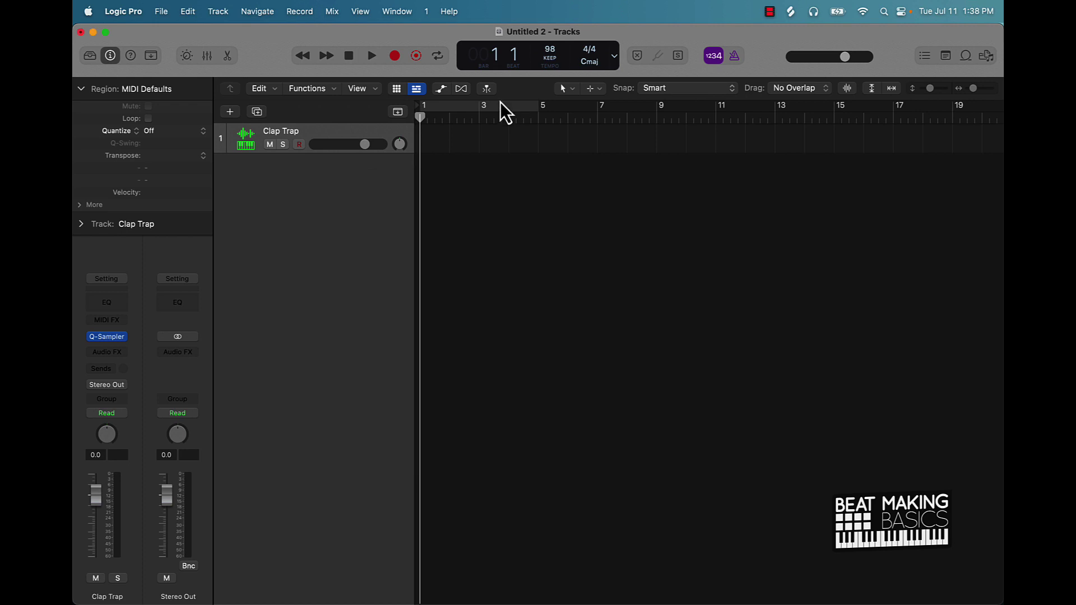
Enable the cycle range over bars 1 to 4 and program a clap on step 9 in the Step Sequencer.
click(499, 106)
click(229, 56)
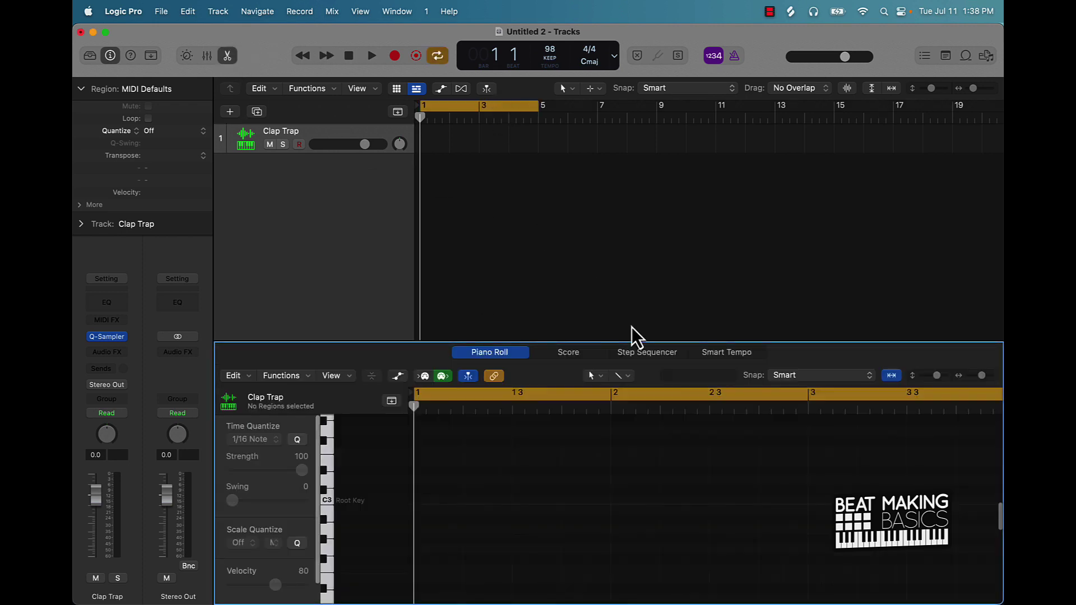
click(660, 354)
click(729, 425)
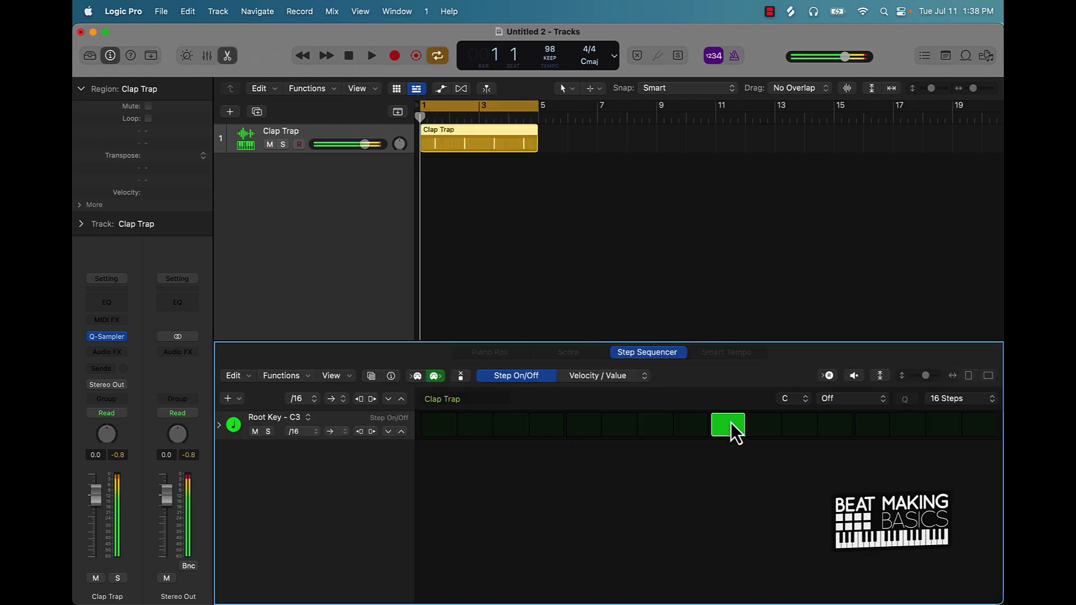
click(510, 203)
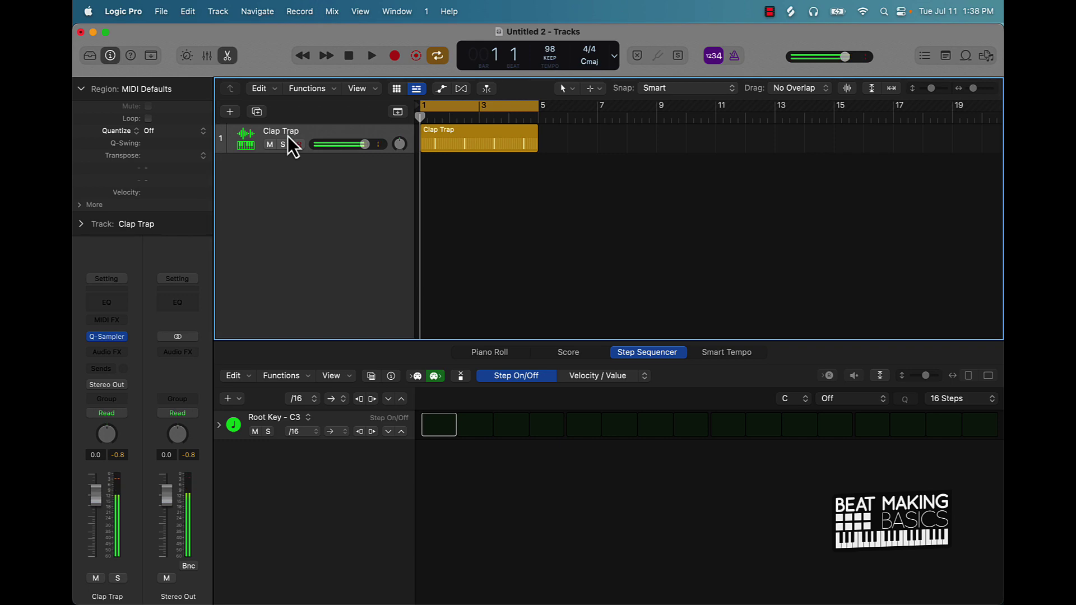
Add a second Quick Sampler software instrument track and load the *Hat preset on it.
click(228, 111)
click(727, 443)
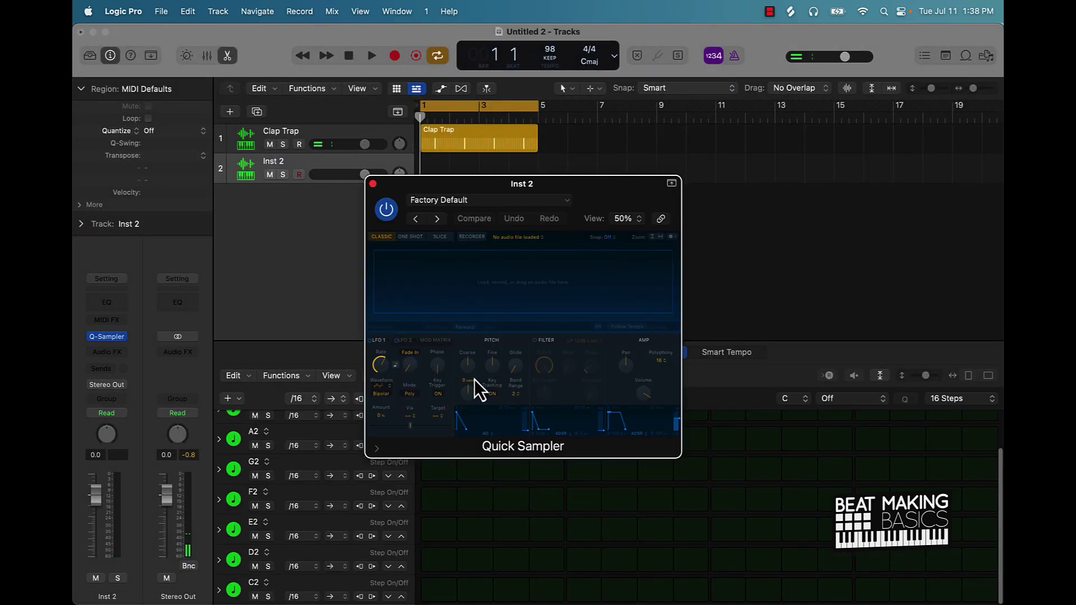
click(422, 194)
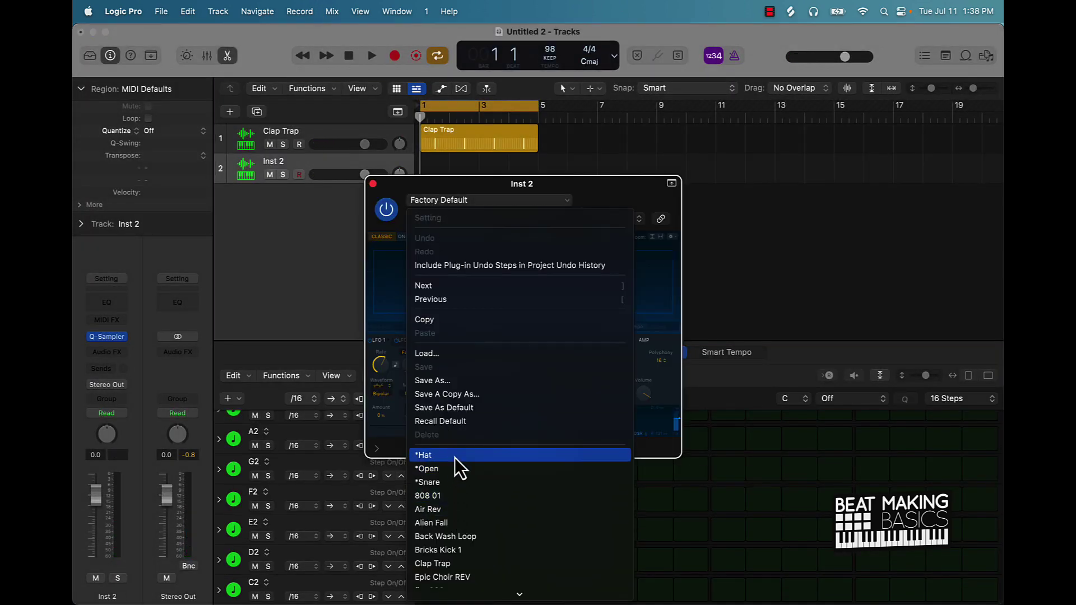
click(455, 458)
click(373, 184)
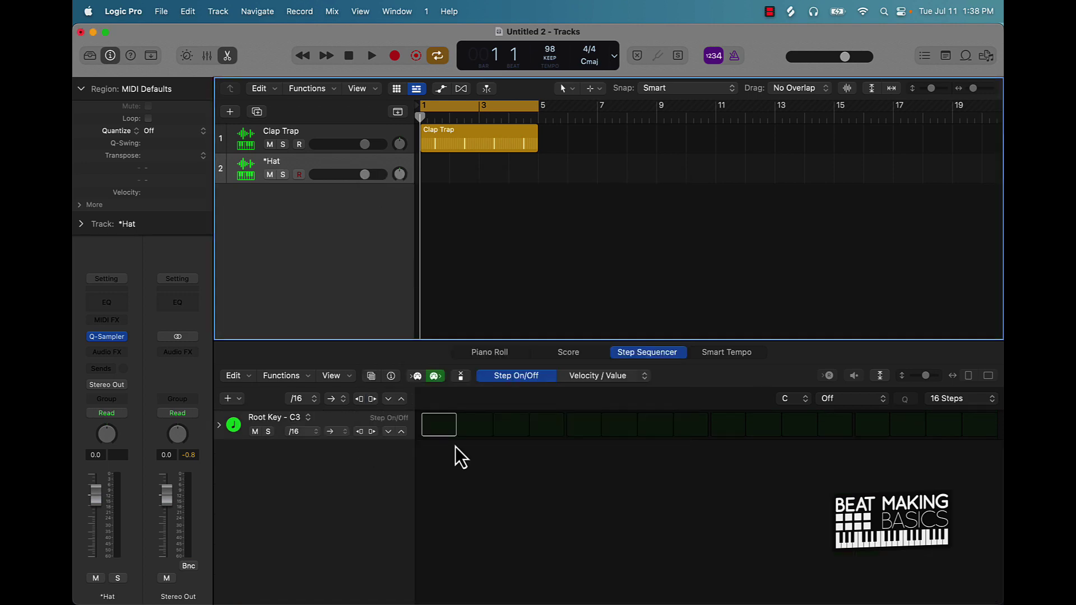
Program the hi-hat pattern in the Step Sequencer with hits on steps 1, 3, 5, 6, 7, 9, 11, 13 and 15.
click(451, 429)
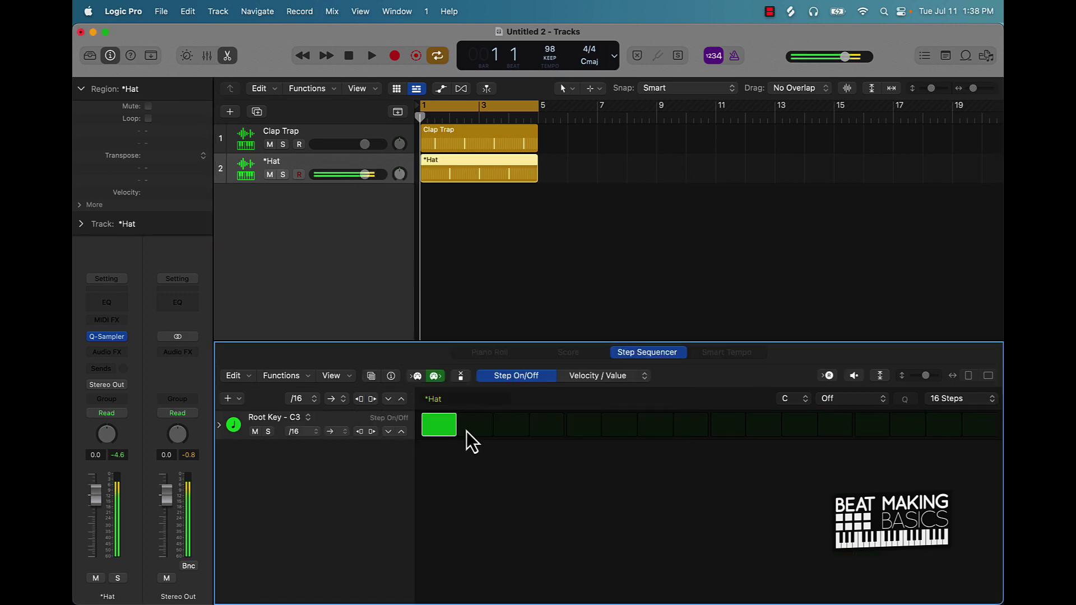
click(511, 426)
click(583, 426)
click(620, 426)
click(654, 426)
click(728, 426)
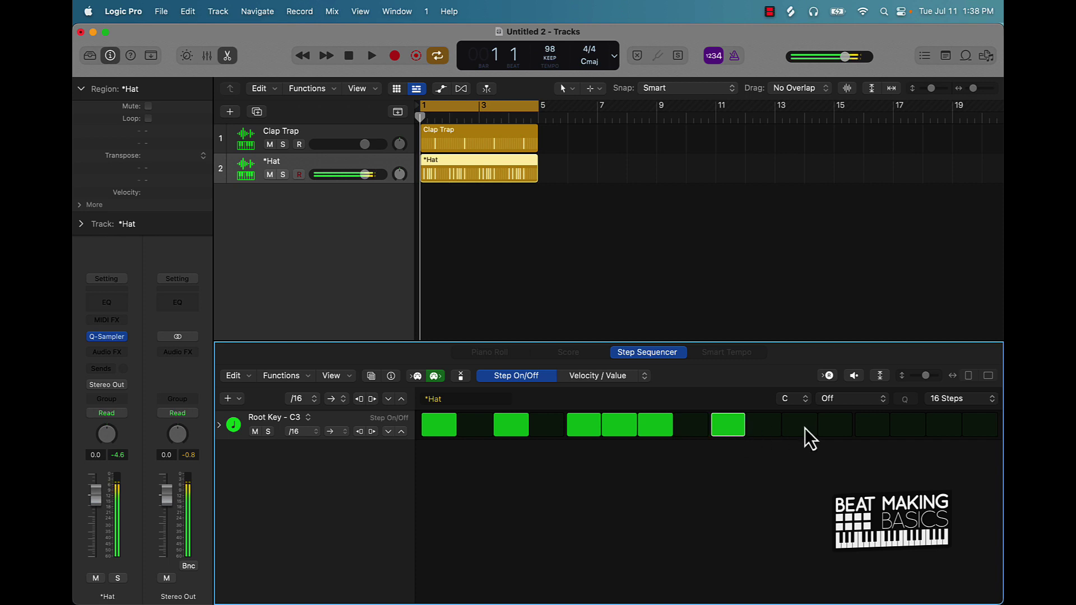
click(800, 426)
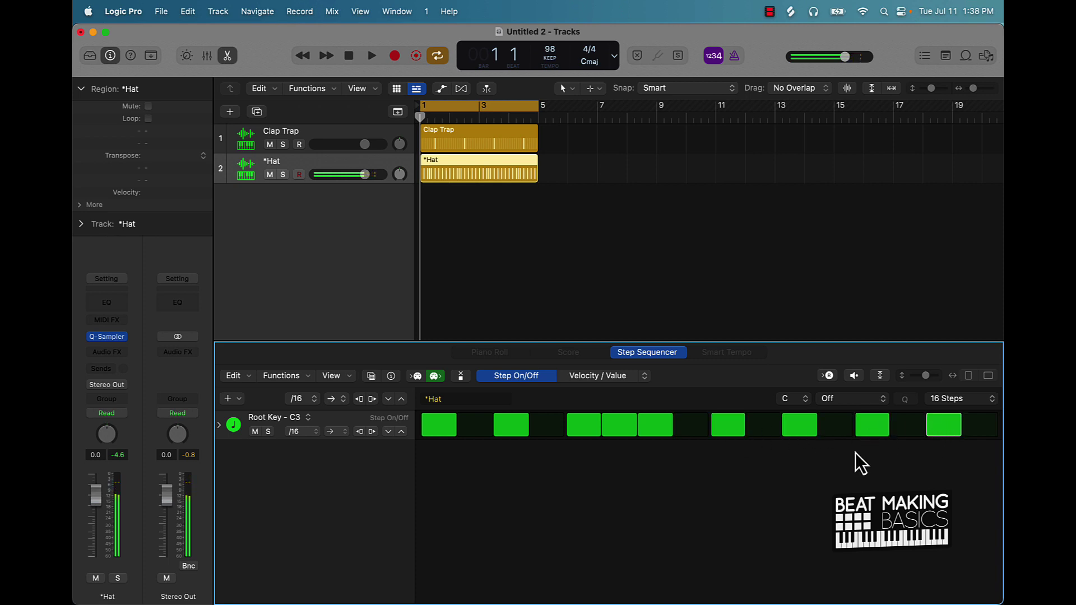
Play back the drum loop and set the project tempo to 107.
key(space)
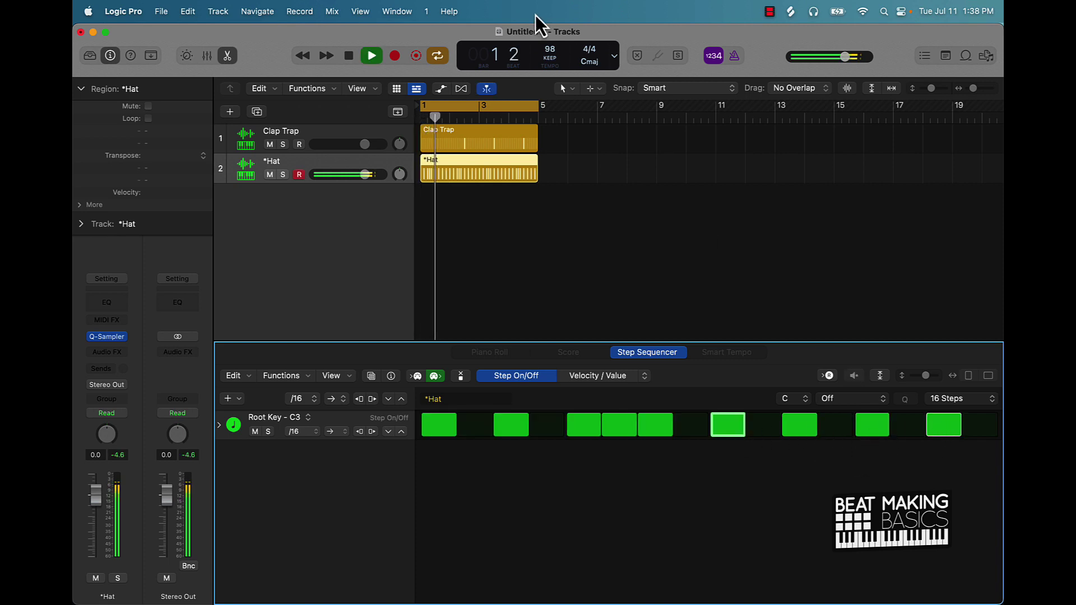
drag(546, 49, 550, 42)
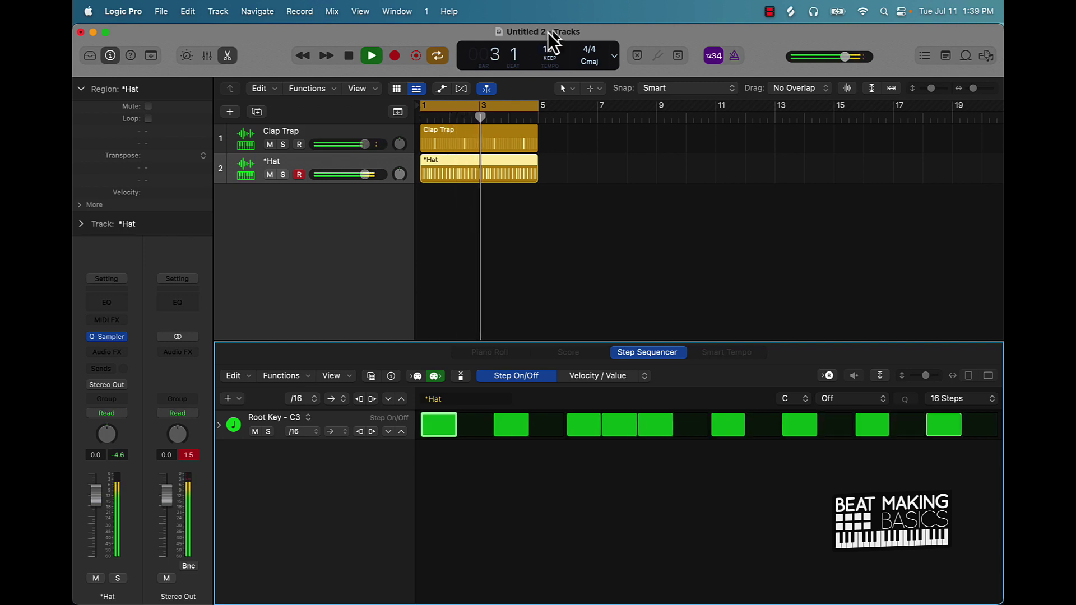
Add a software instrument track using the Default Patch and change its sound to Boesendorfer Grand Piano from the Library.
click(230, 113)
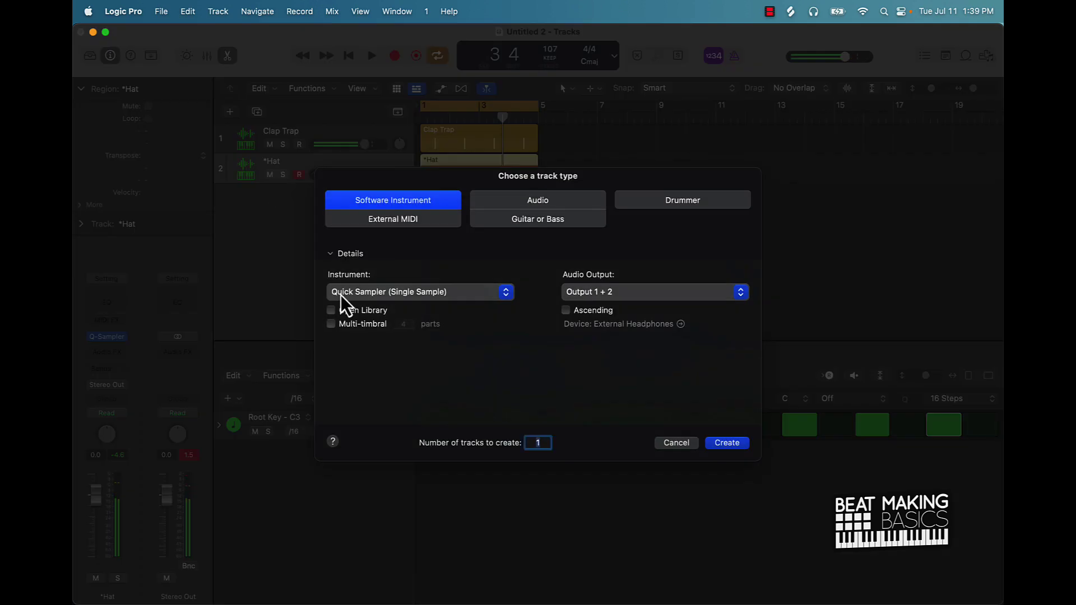
click(408, 293)
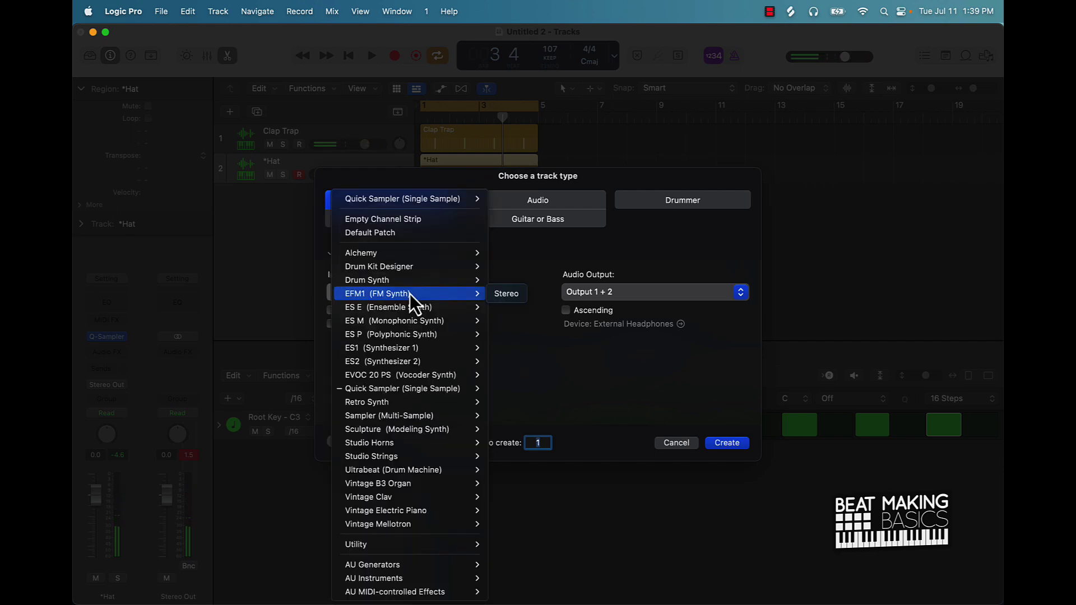
click(411, 234)
key(Return)
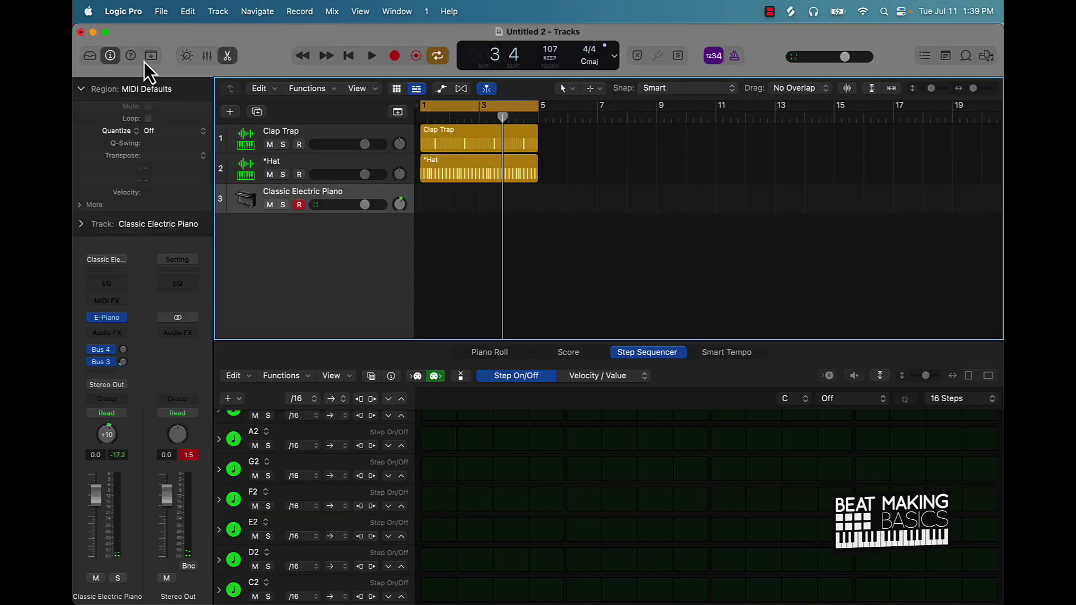
click(88, 55)
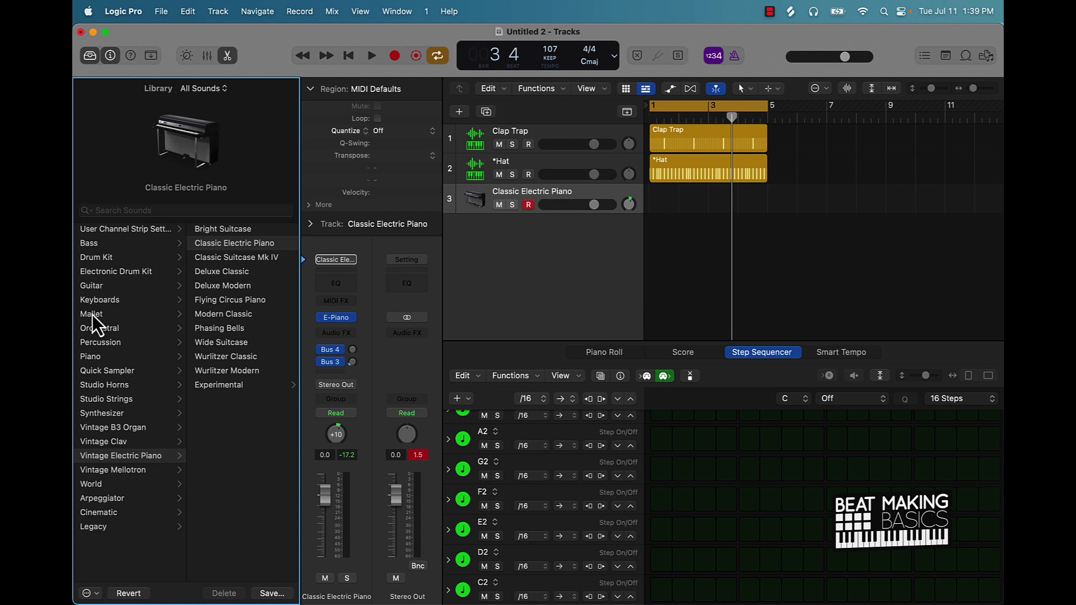
click(97, 357)
click(256, 234)
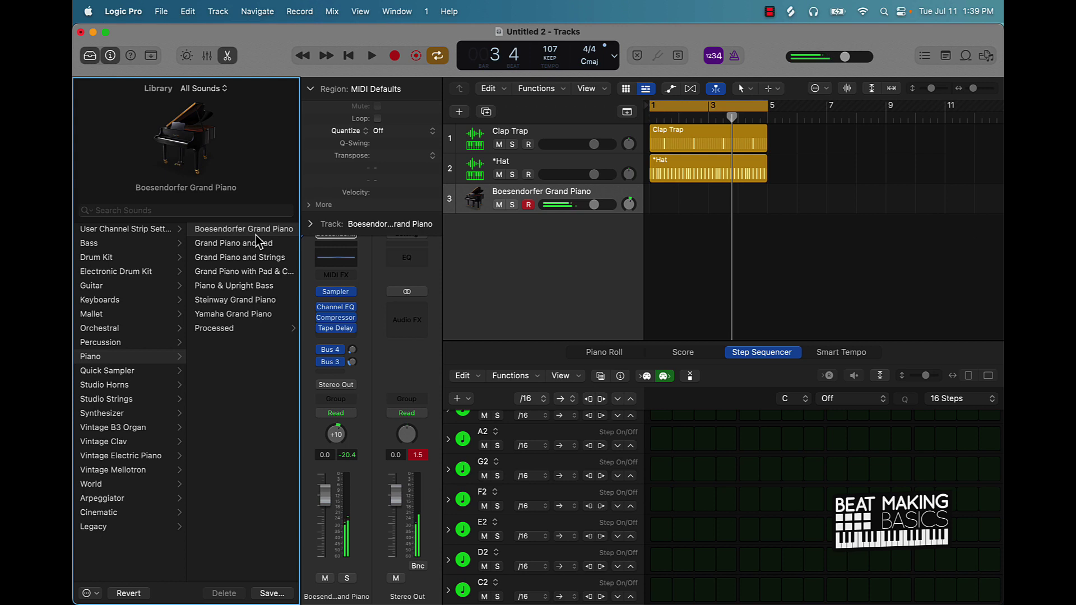
Display the on-screen piano keyboard over the tracks area and record a four-bar melody on the Boesendorfer Grand Piano track.
key(super+k)
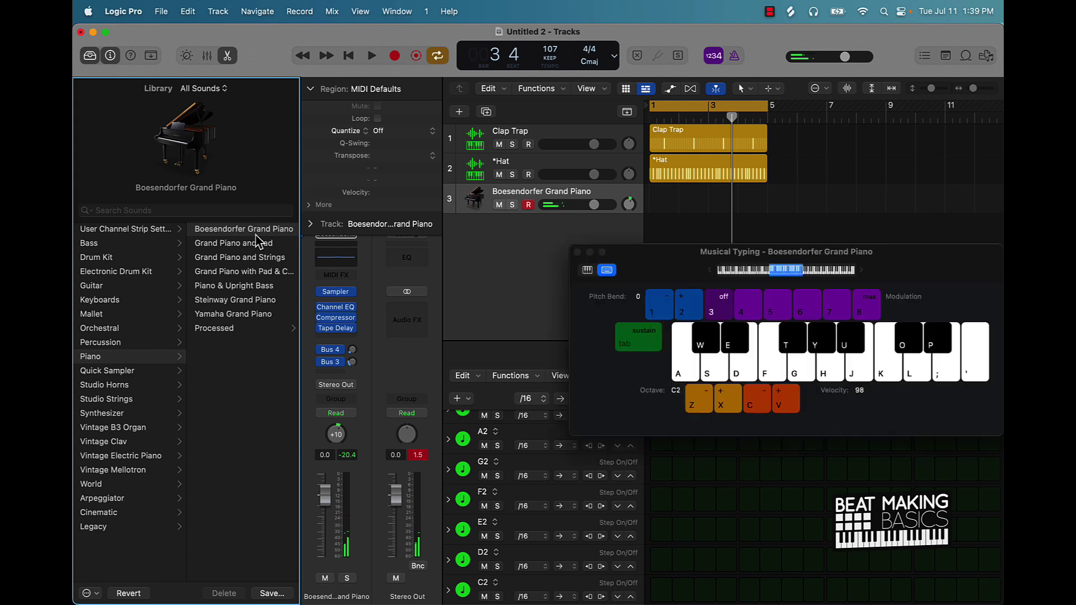
click(586, 271)
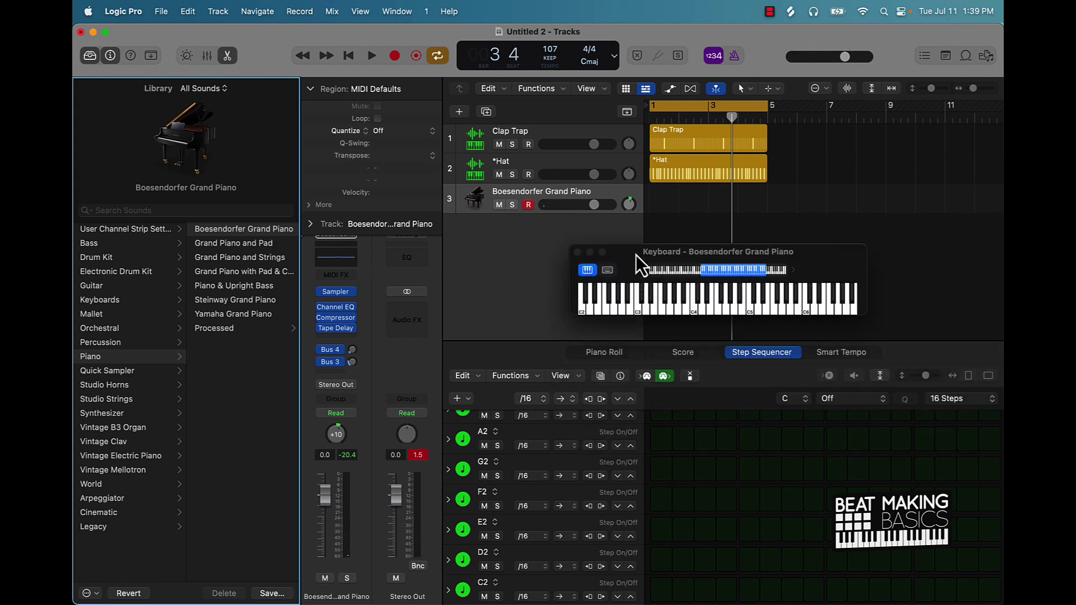
drag(637, 254, 506, 261)
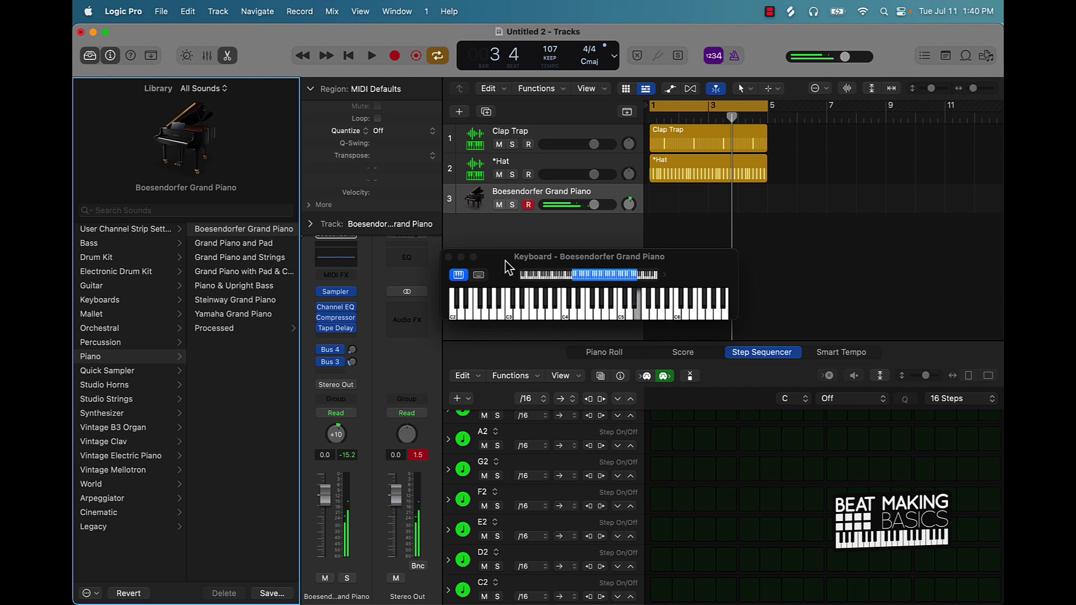
key(r)
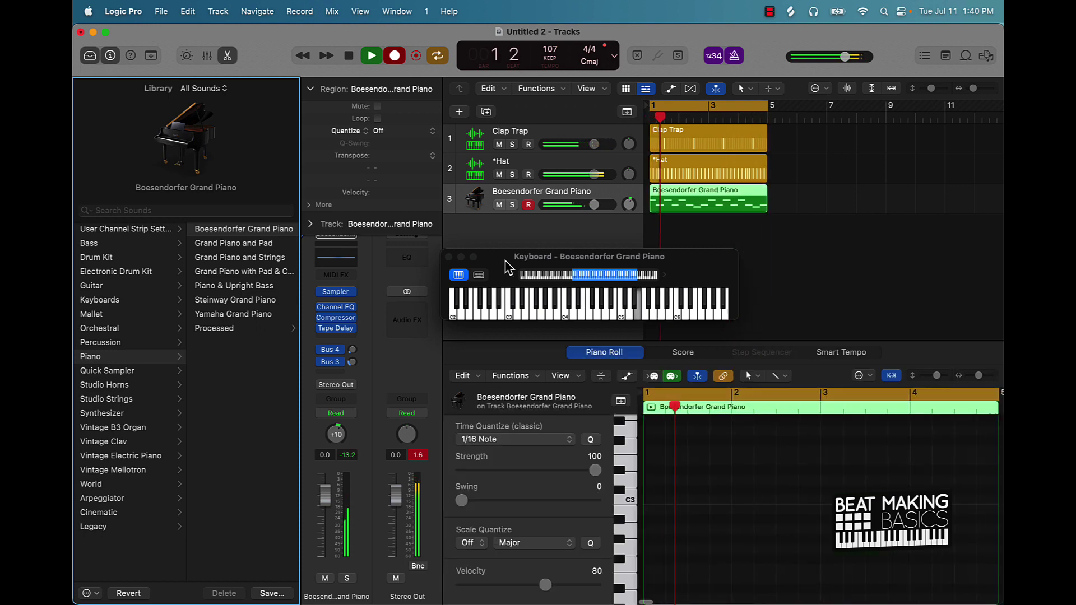
click(367, 60)
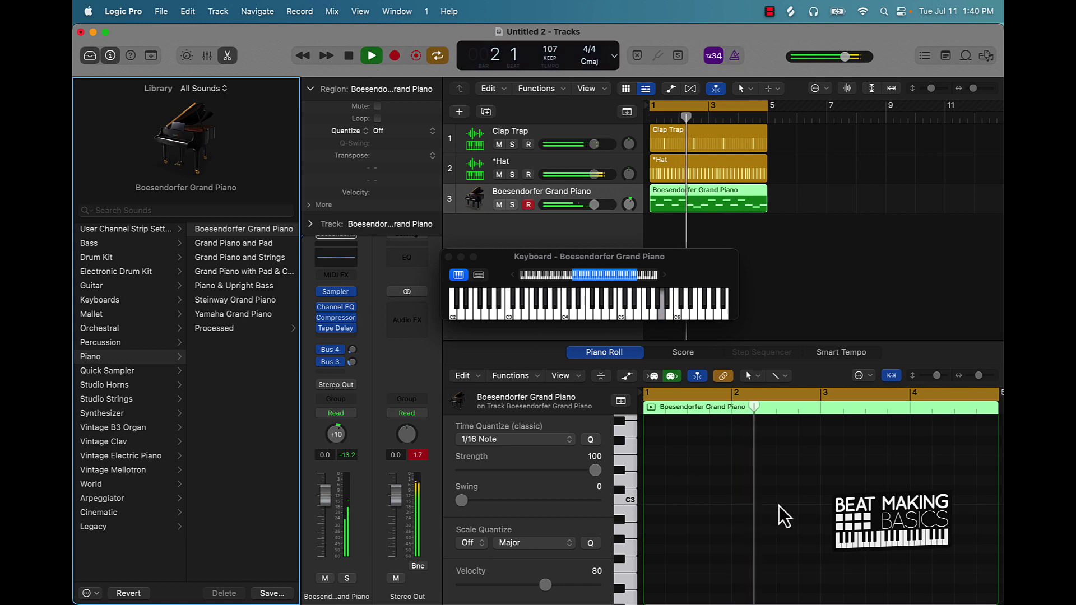
Select all notes of the recorded piano region in the Piano Roll and quantize them to 1/16 notes.
click(784, 193)
click(730, 204)
click(736, 549)
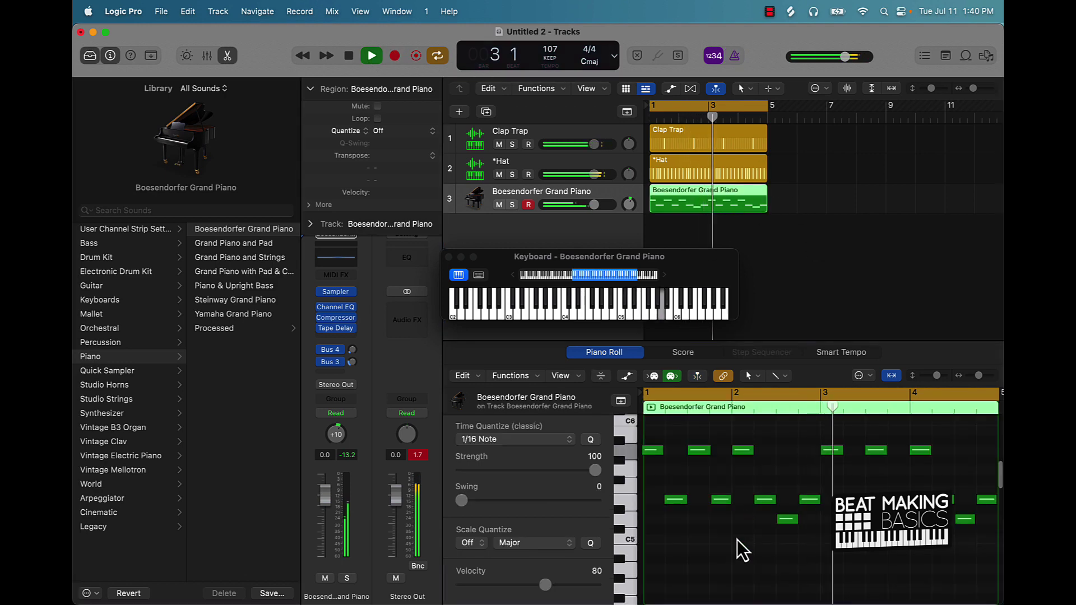
key(super+a)
click(591, 440)
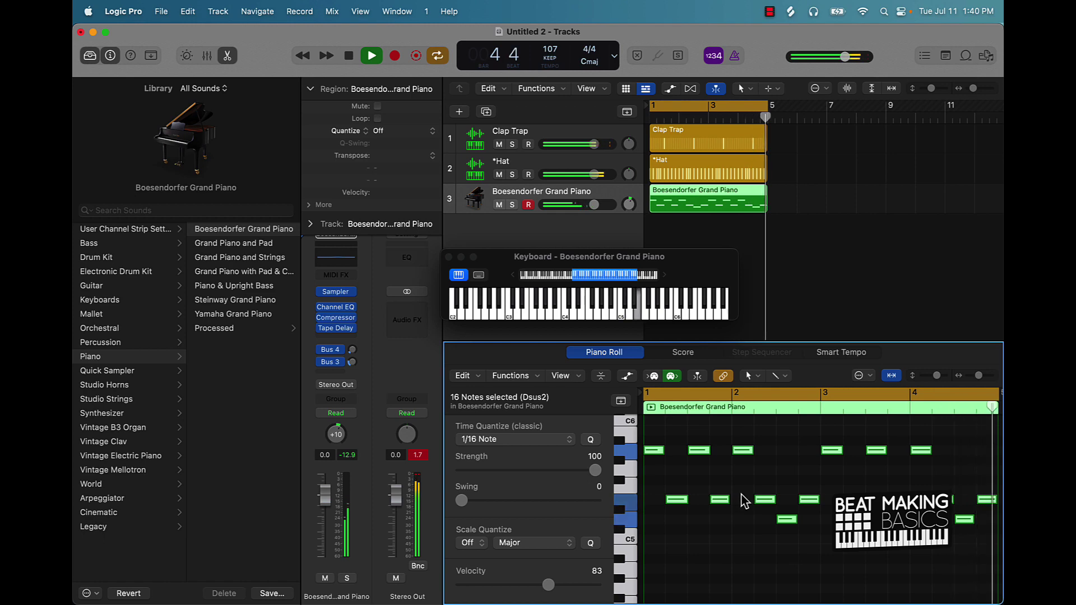
Add another Default Patch software instrument track and change its sound to Muted Bass from the Library.
click(457, 112)
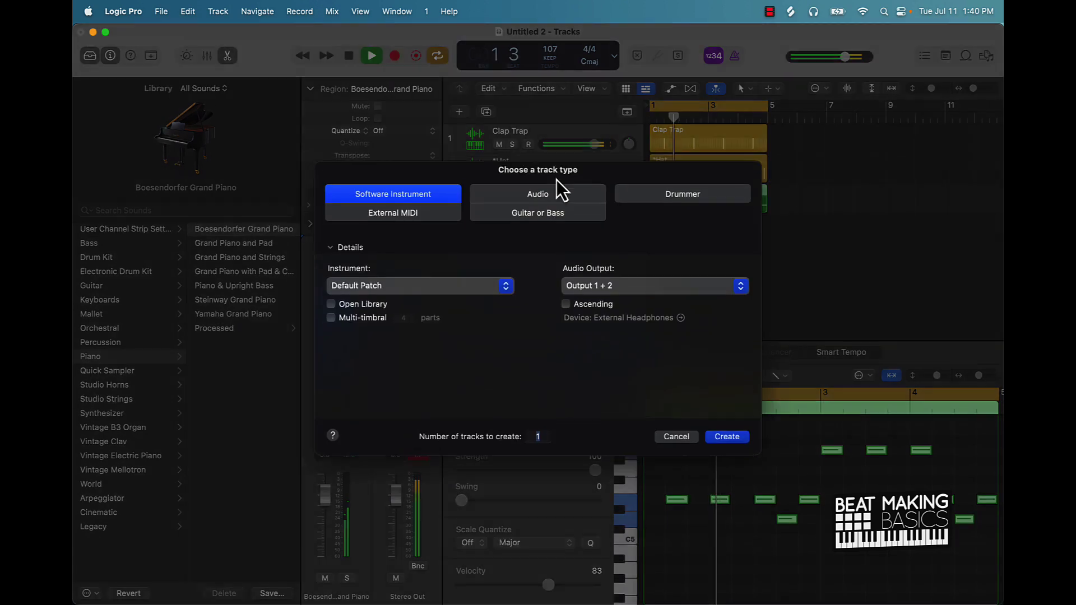
click(717, 444)
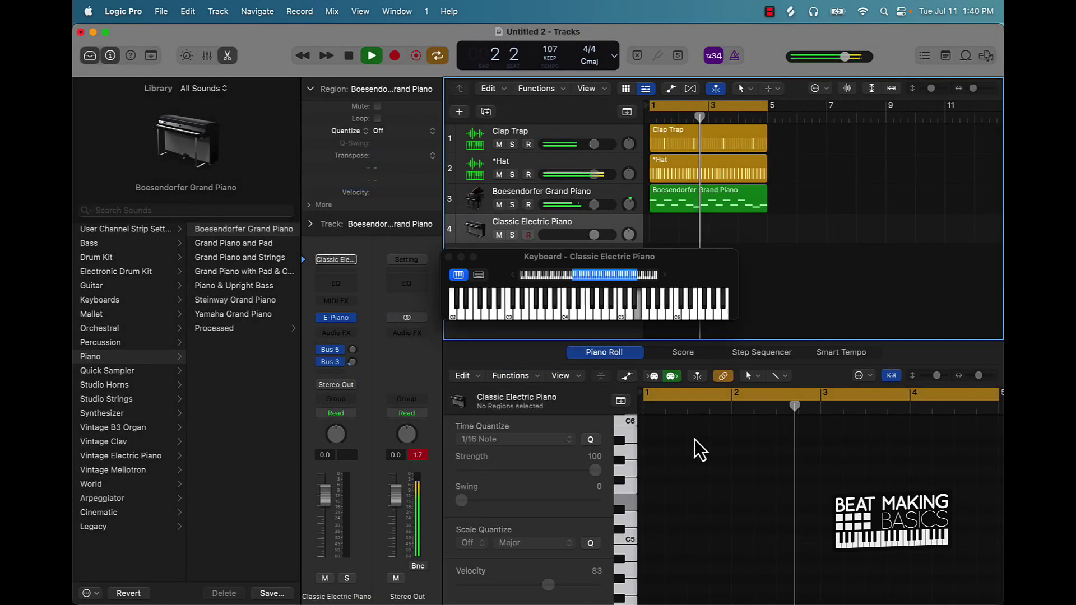
click(112, 245)
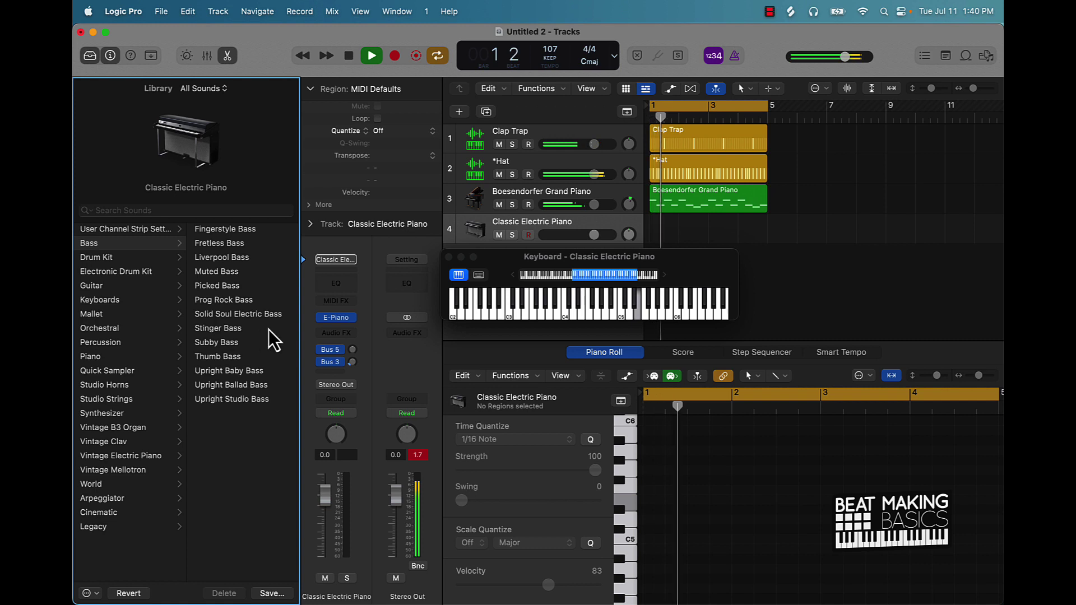
click(228, 272)
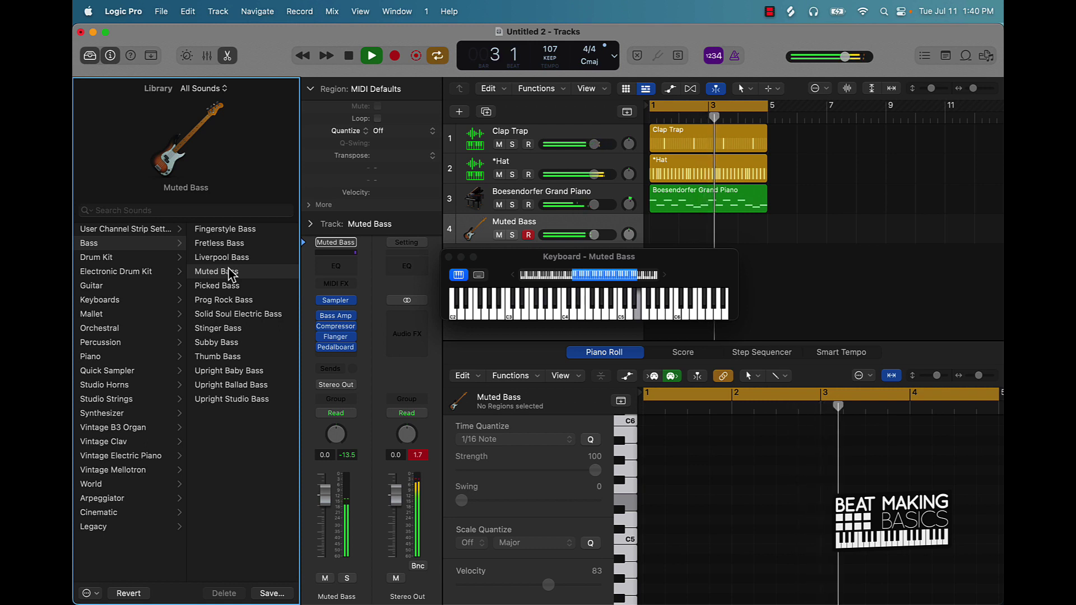
Record a four-bar bass line on the Muted Bass track and move the on-screen keyboard away from the Piano Roll.
key(r)
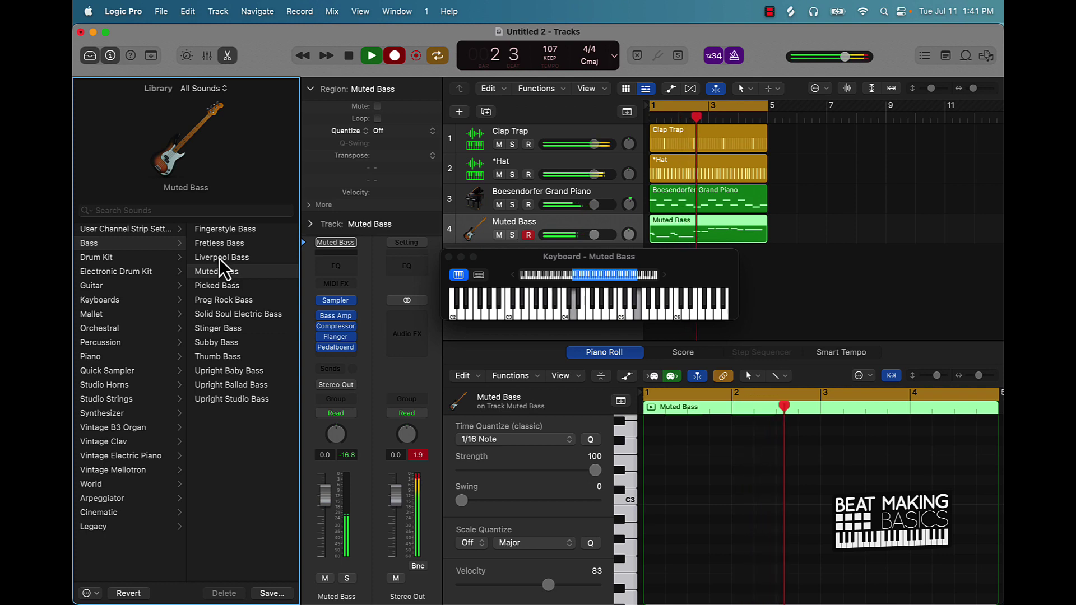
click(371, 54)
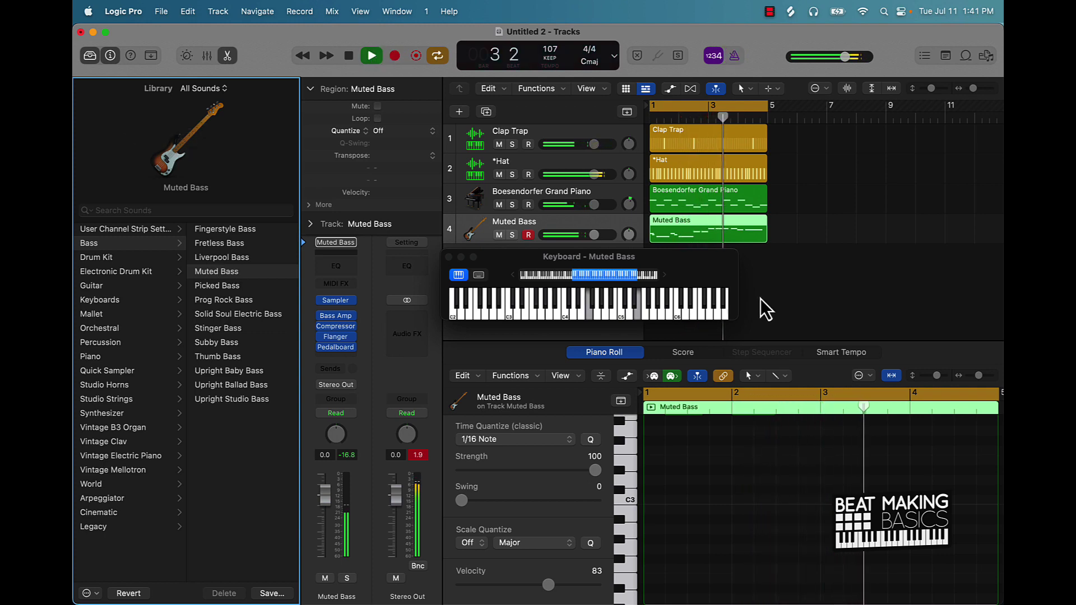
drag(500, 267, 699, 93)
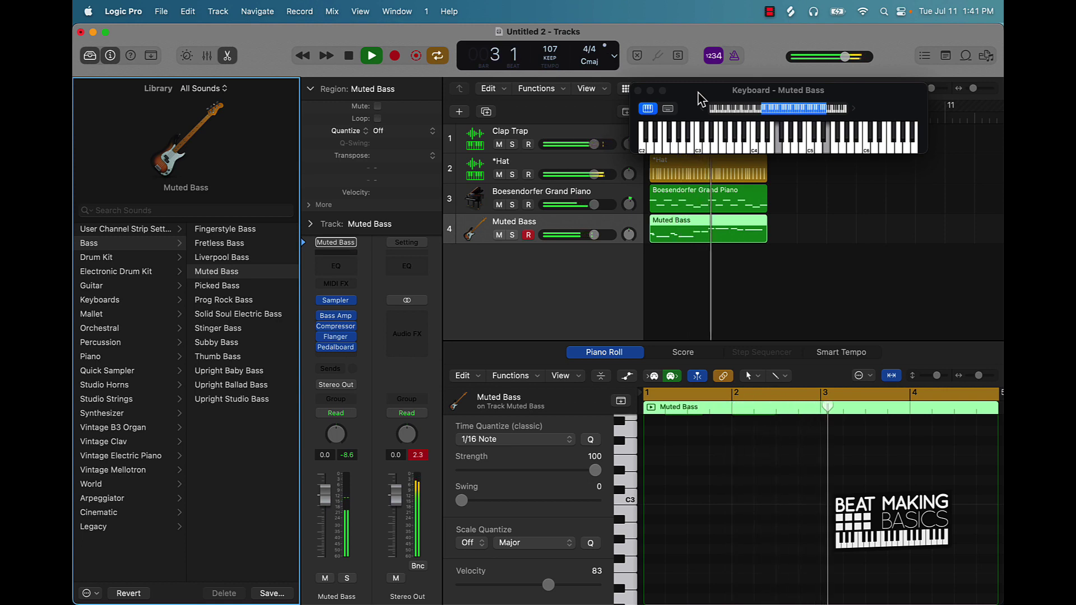
Add a duplicate of the Muted Bass track and record a second four-bar bass line on it.
key(space)
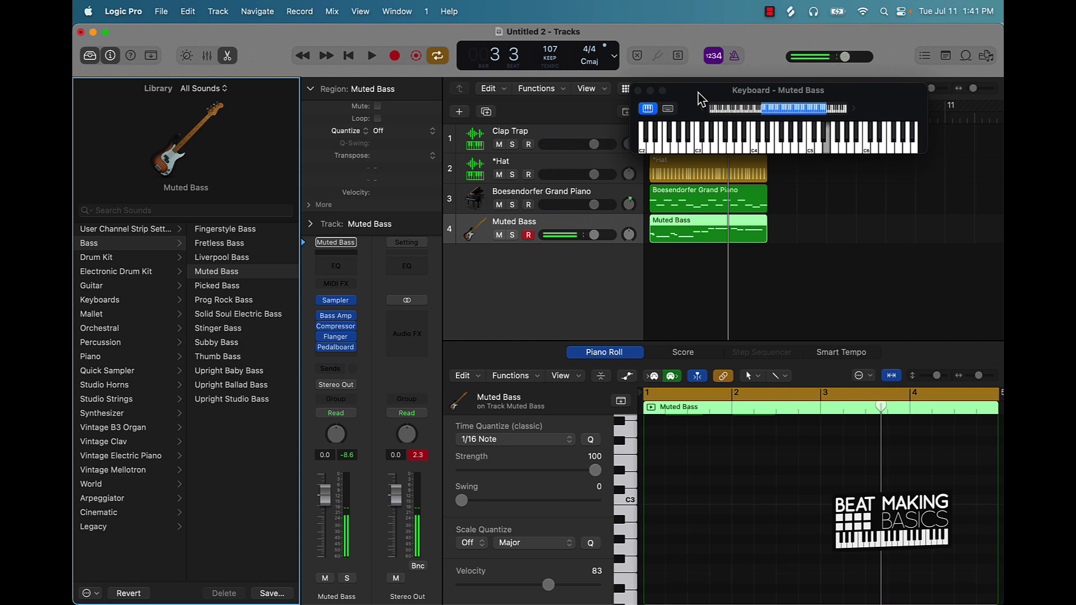
key(super+d)
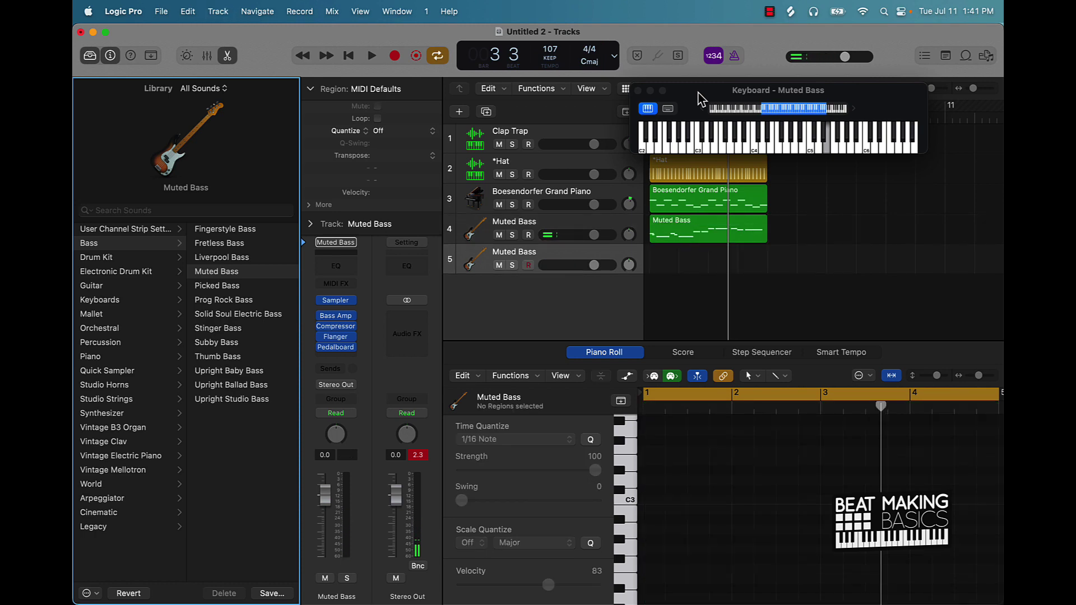
key(r)
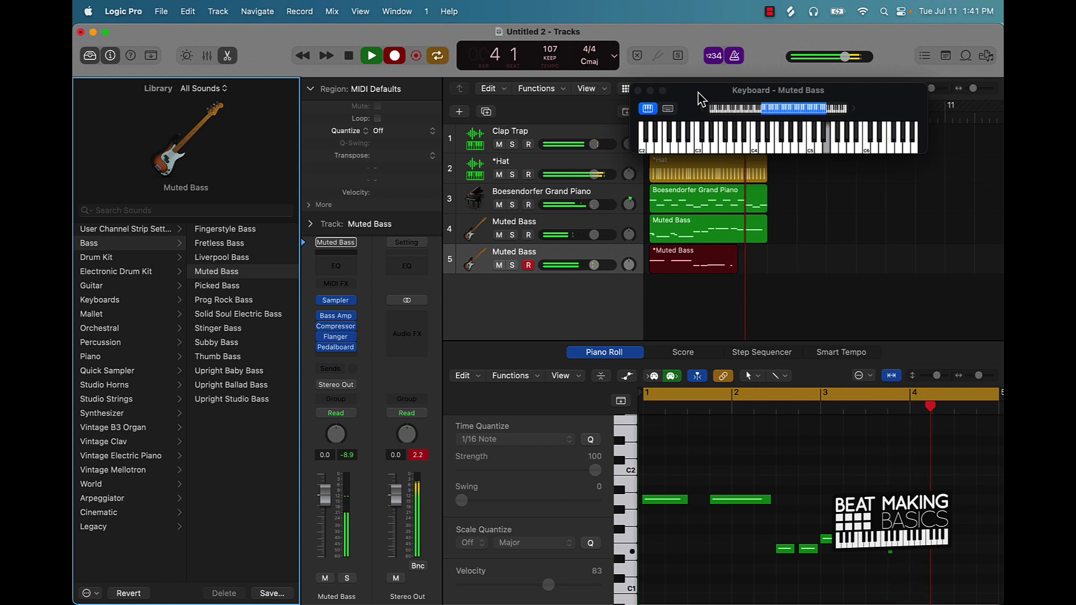
key(space)
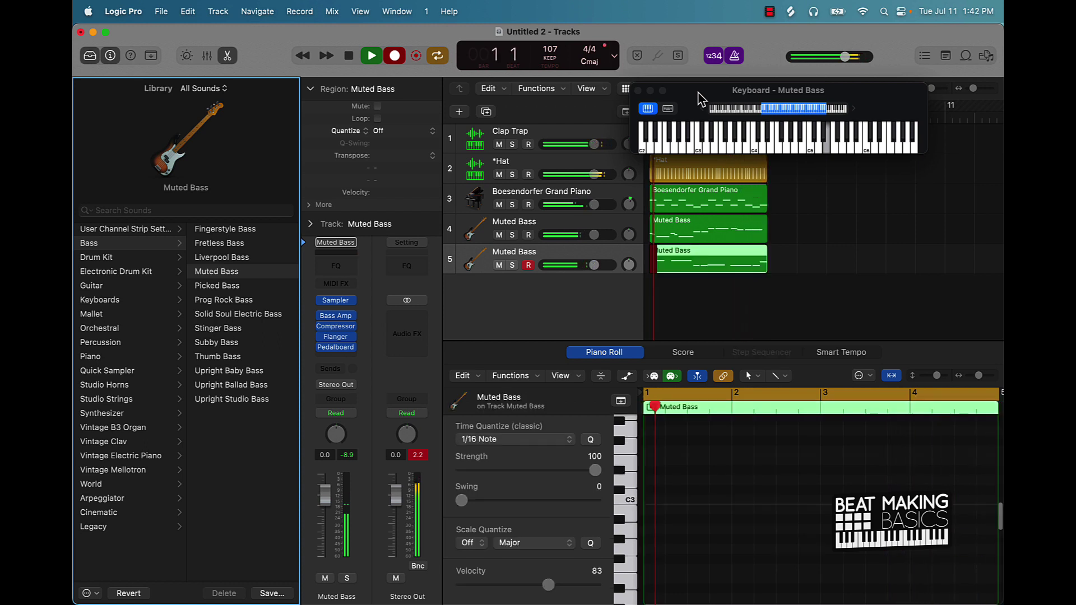
key(space)
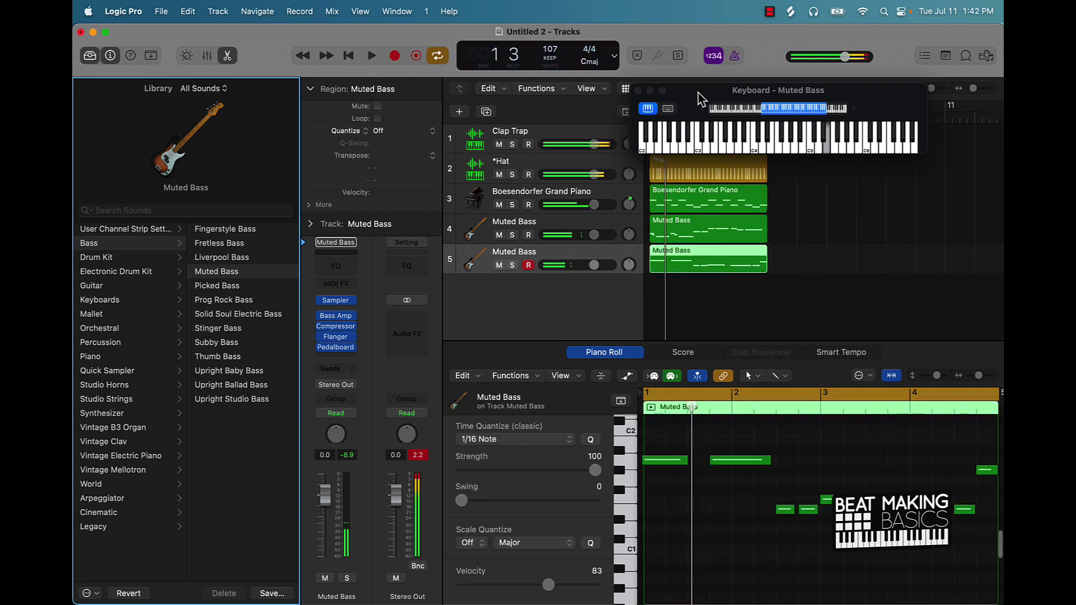
Quantize all notes of the second Muted Bass region to 1/16 notes in the Piano Roll and play them back.
click(756, 505)
key(super+a)
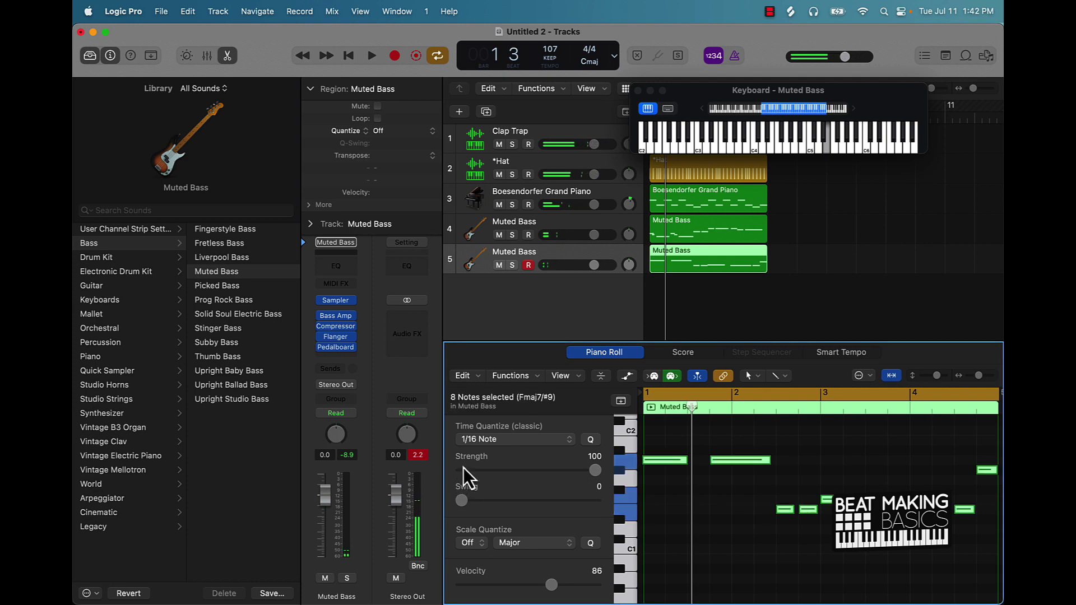
click(591, 440)
key(space)
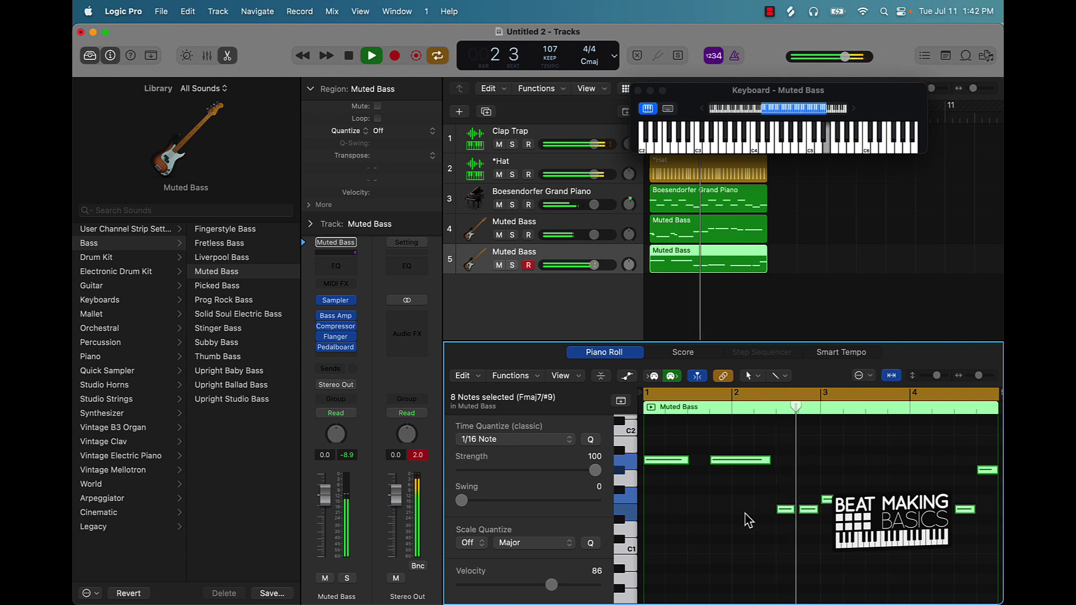
key(space)
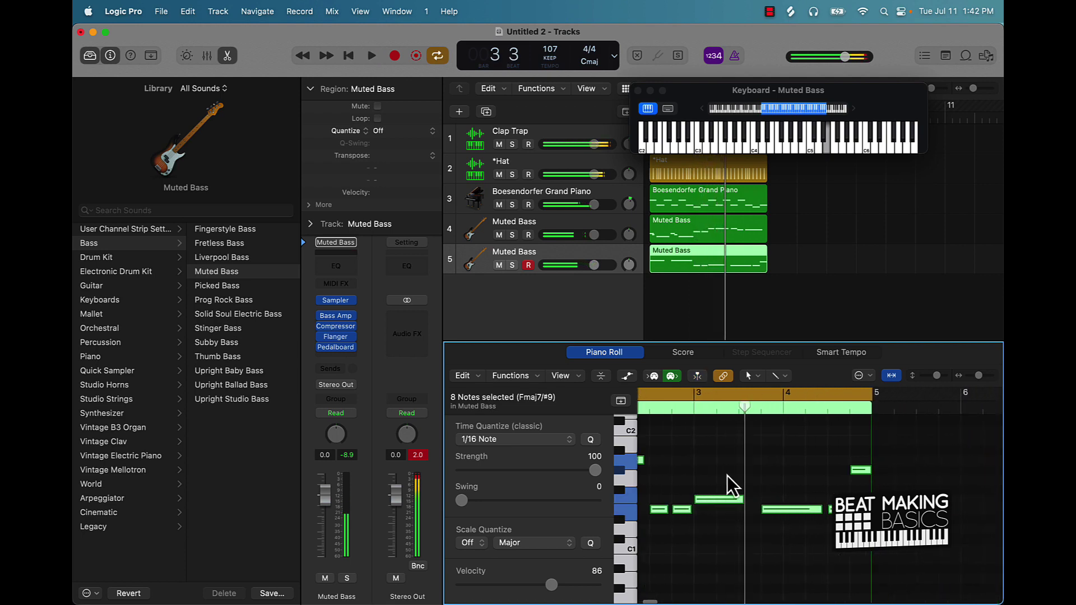
Replace the long note at bar 3 of the second bass region with two short notes on the same pitch and play it back.
click(719, 499)
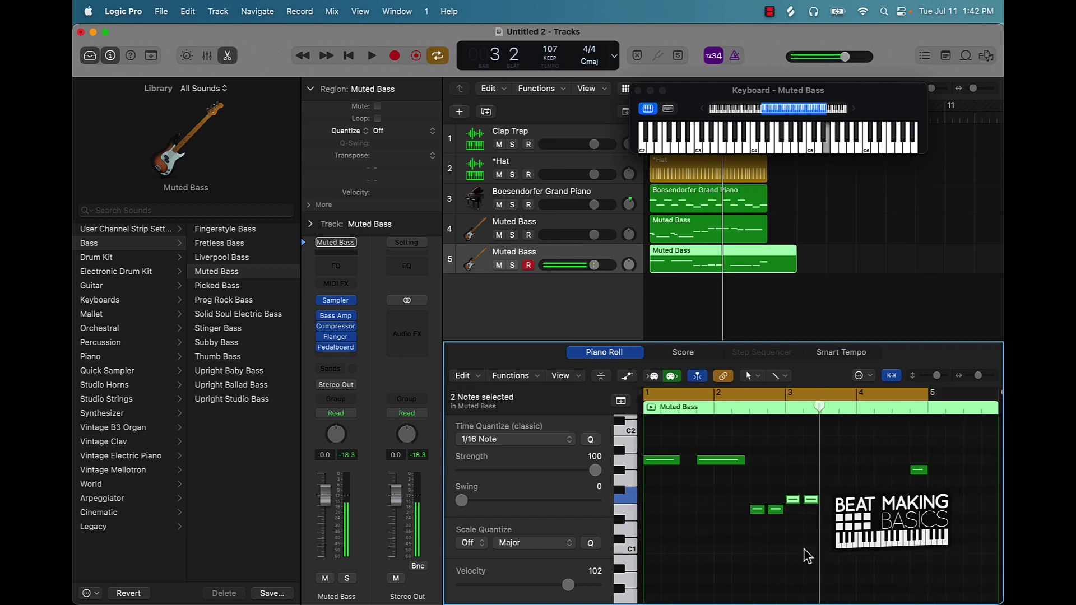
key(space)
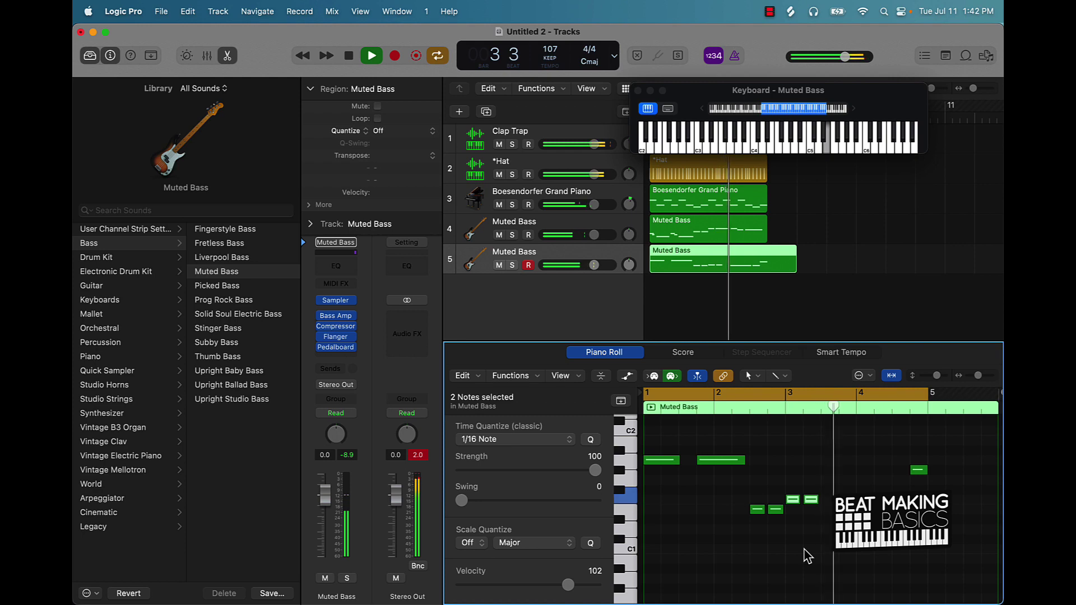
key(space)
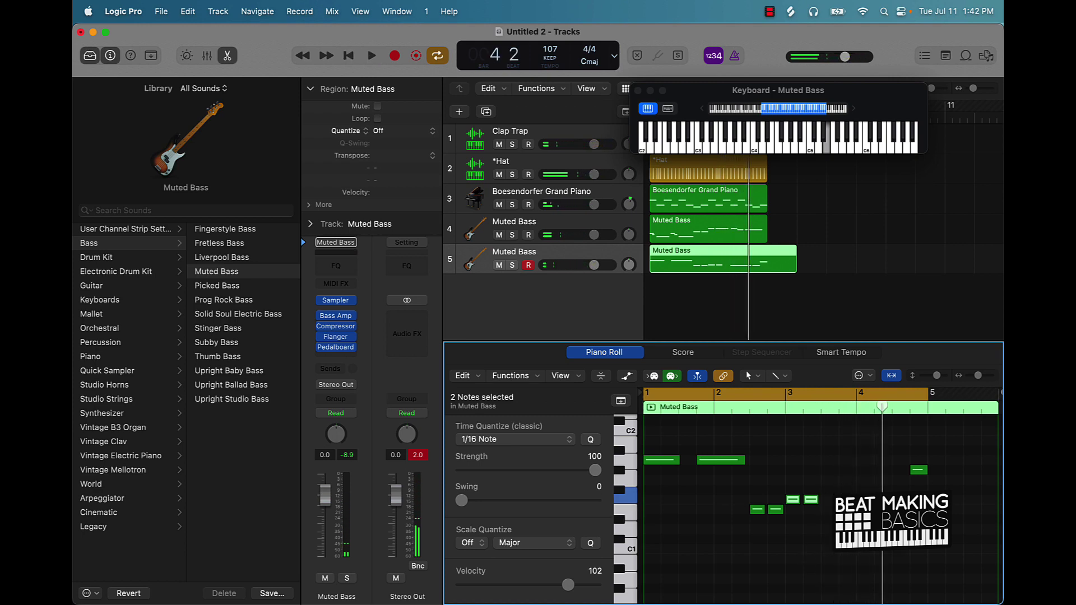
Paste the two short notes at bar 4 and raise the second by four semitones, placing it just before the region's last note.
drag(876, 510, 864, 511)
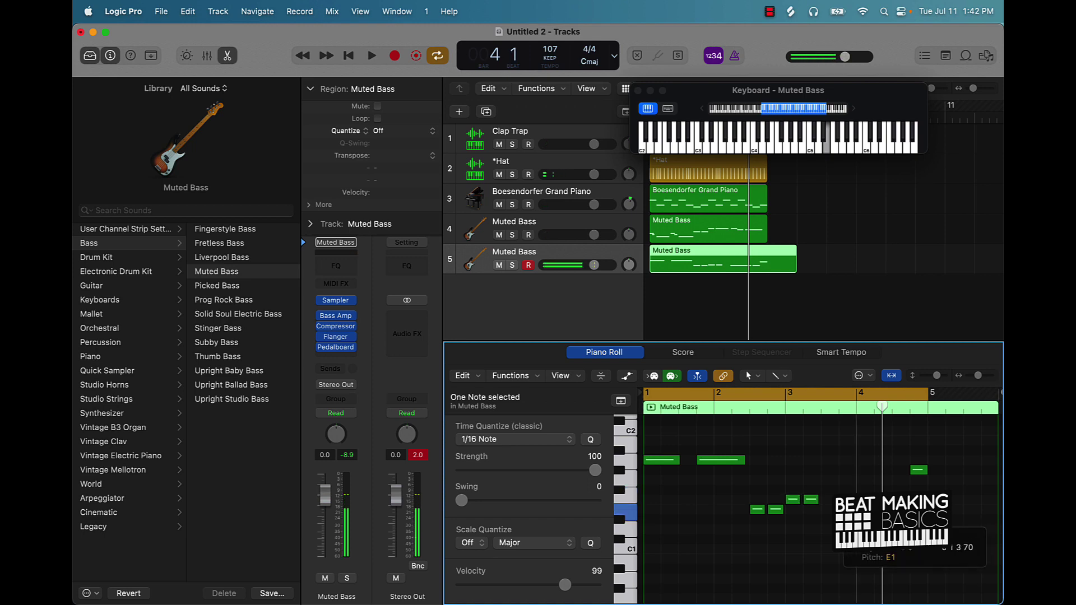
click(854, 410)
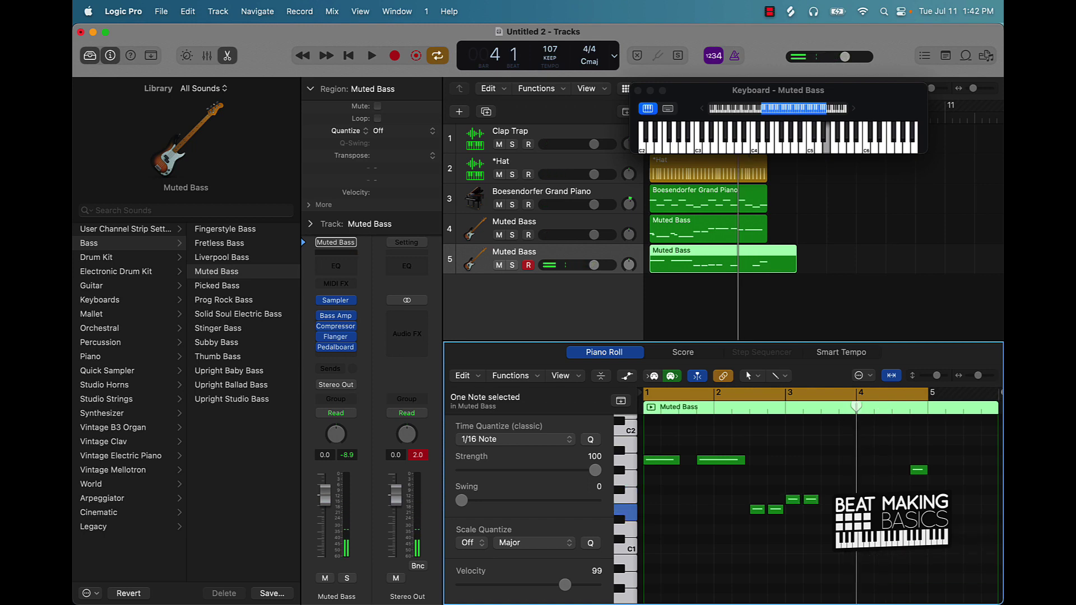
key(super+v)
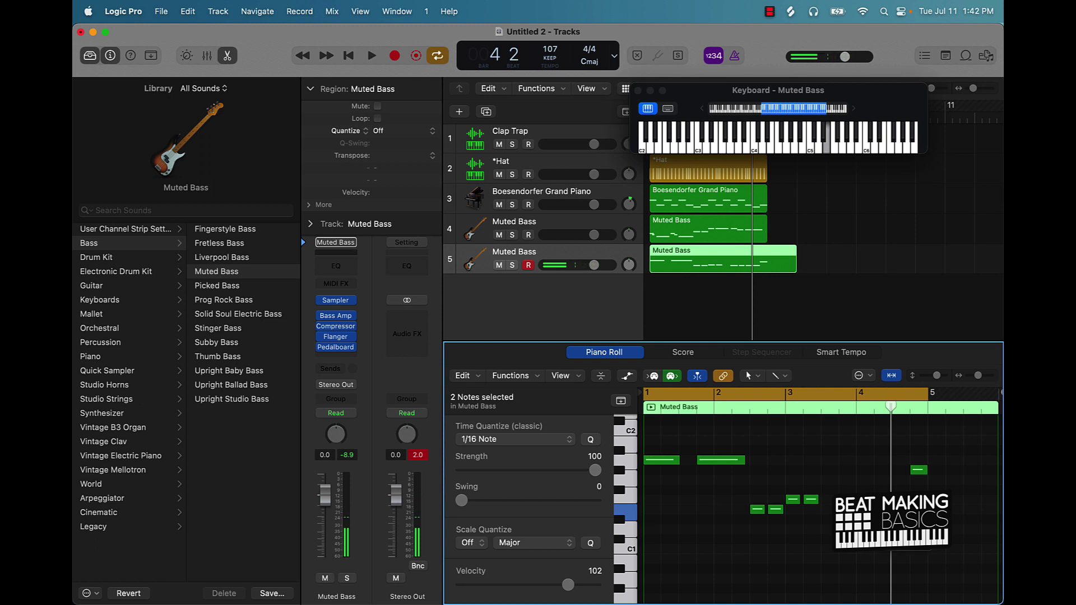
drag(882, 509, 896, 475)
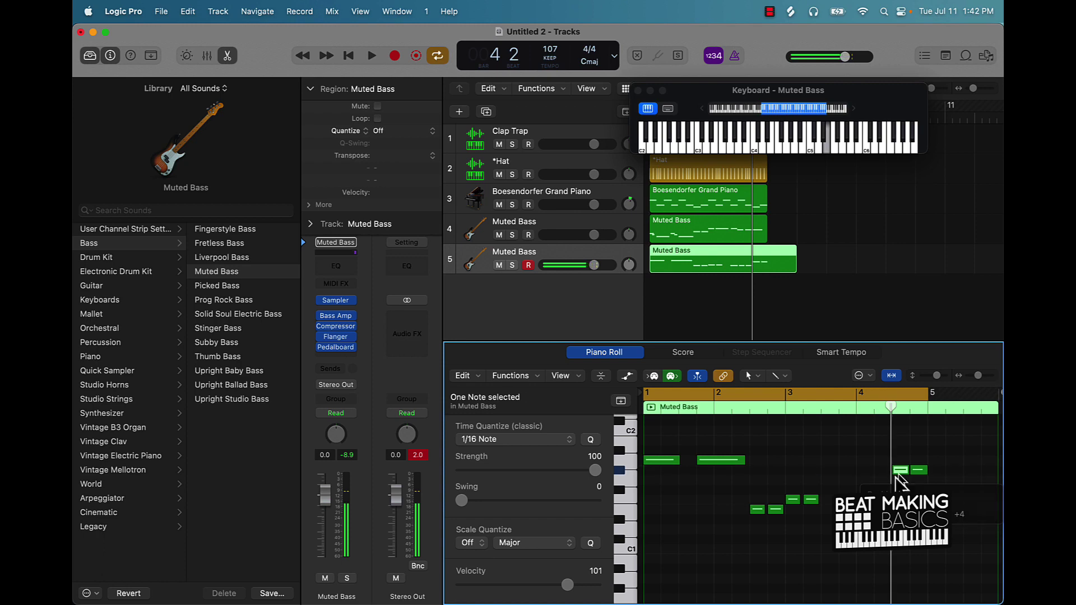
key(space)
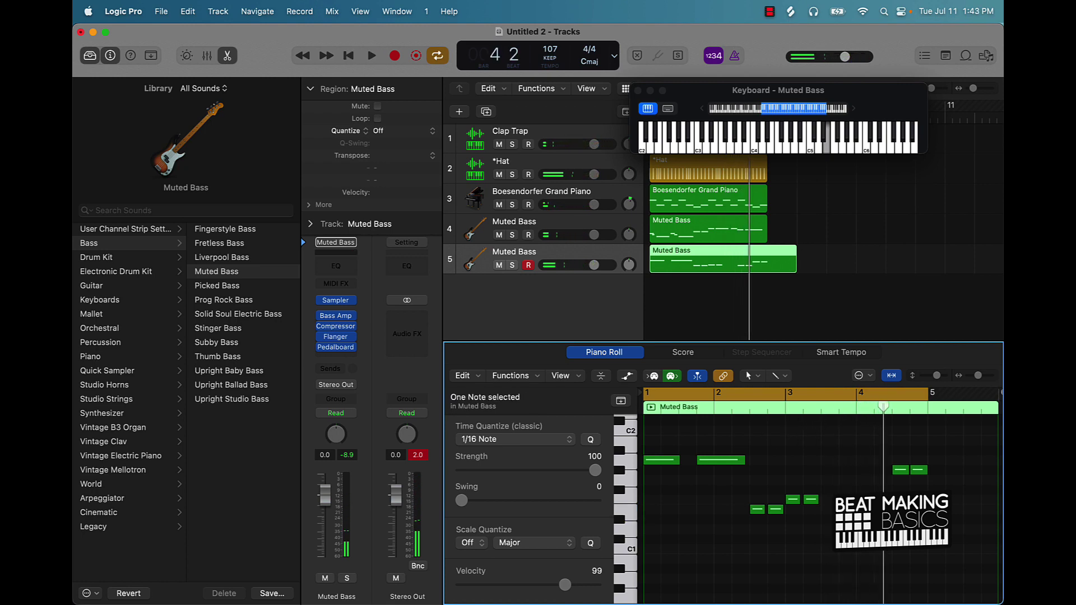
Shorten the second Muted Bass region so it ends at bar 5 like the other four-bar regions.
double_click(768, 410)
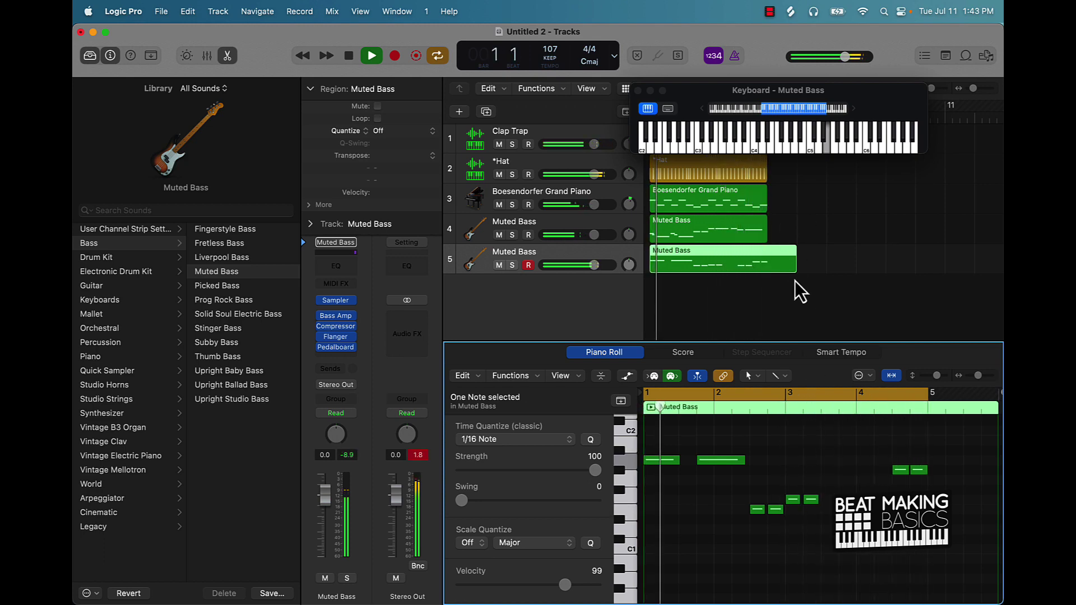
drag(795, 264, 763, 278)
click(758, 325)
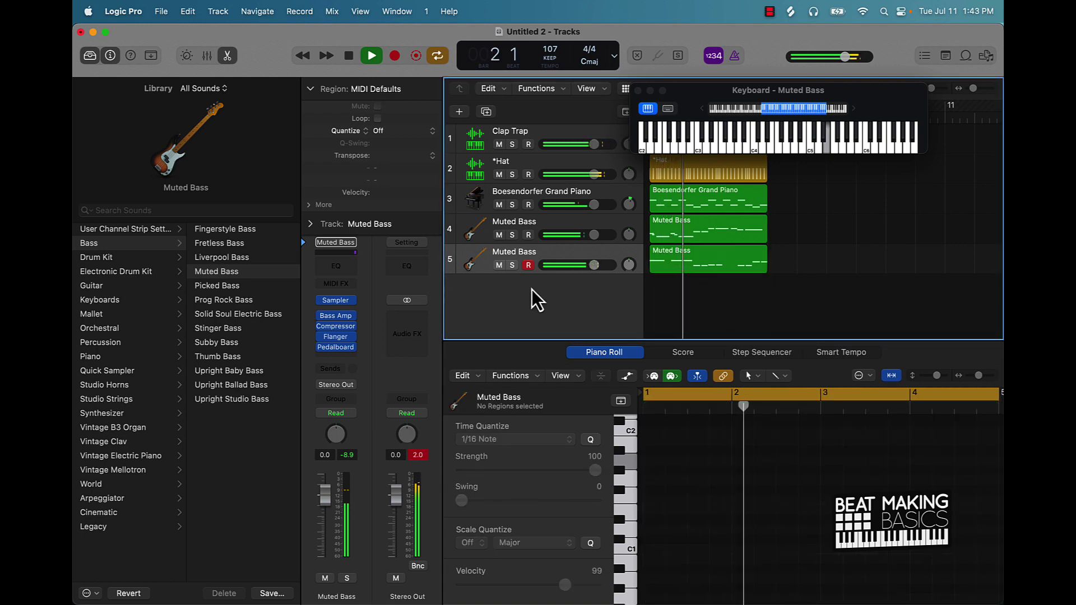
Add one more software instrument track with the Default Patch.
click(459, 111)
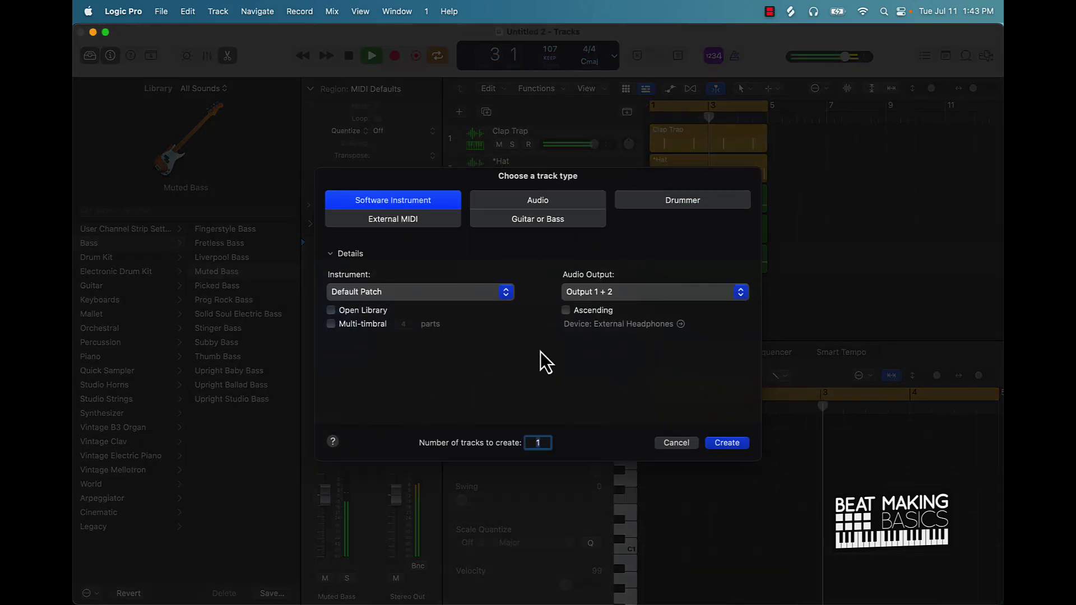
key(Return)
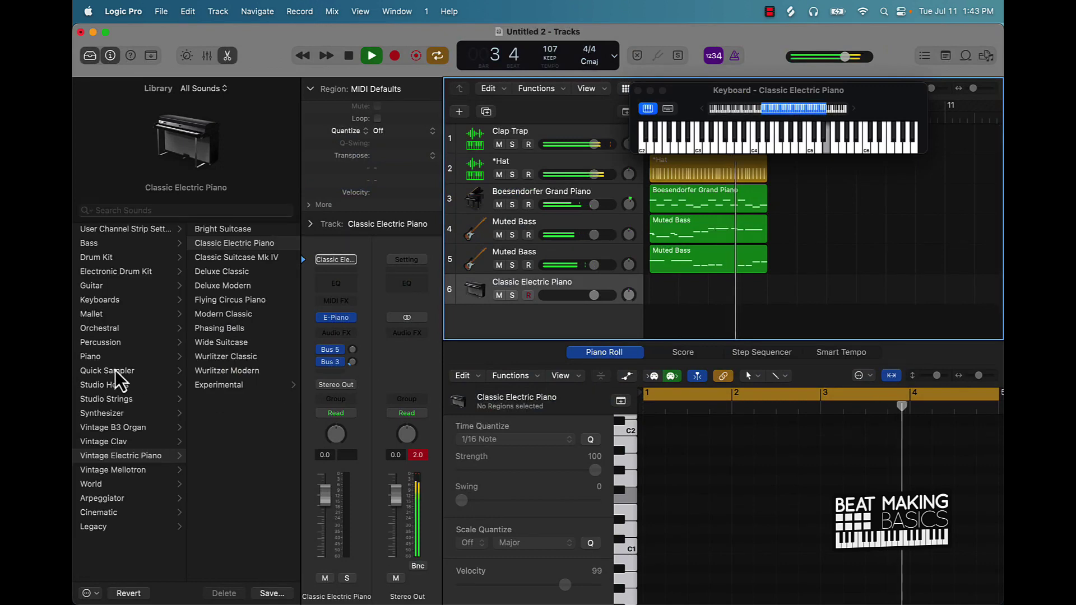
Try to quantize all notes of the first Muted Bass region to 1/16 notes.
click(701, 239)
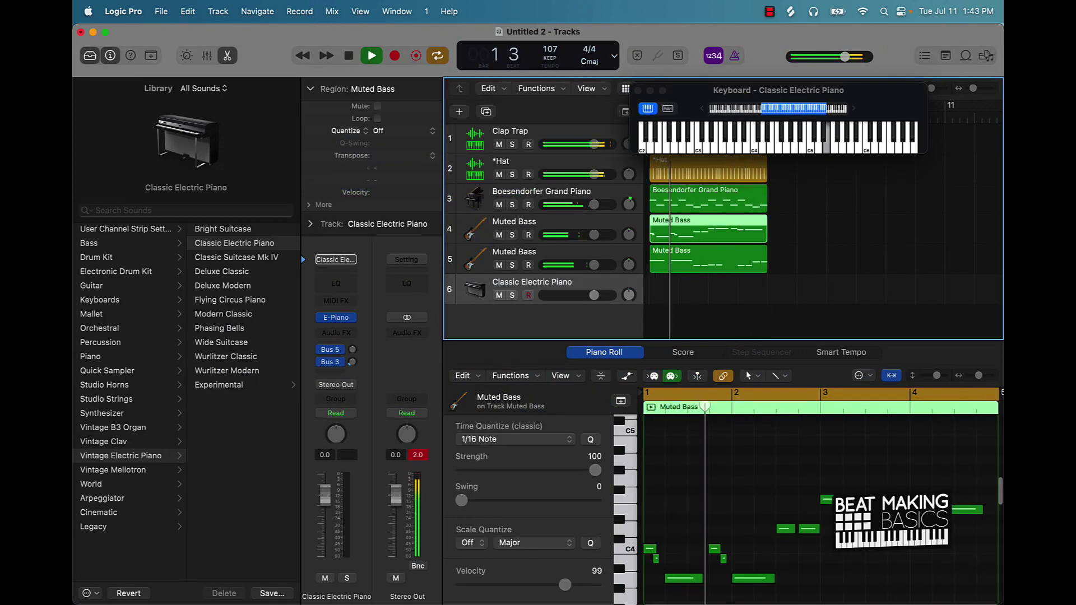
click(896, 482)
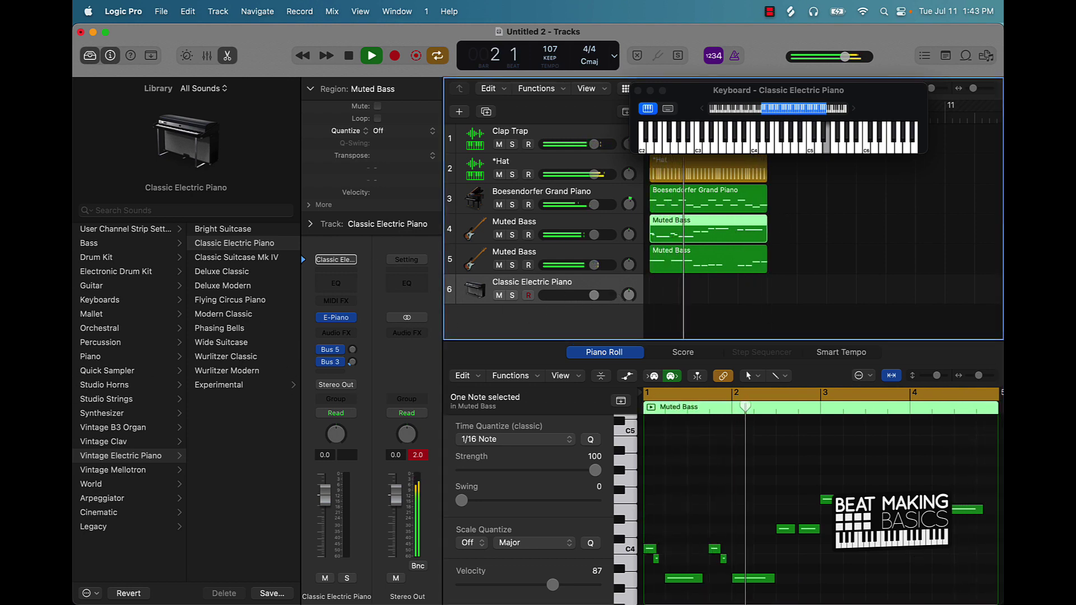
key(super+a)
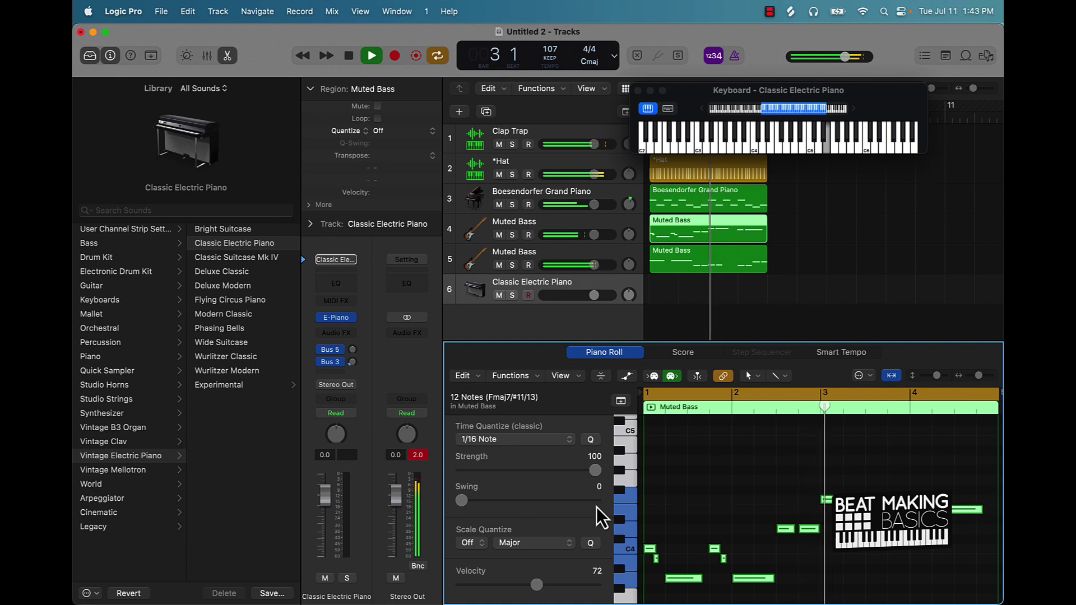
click(591, 440)
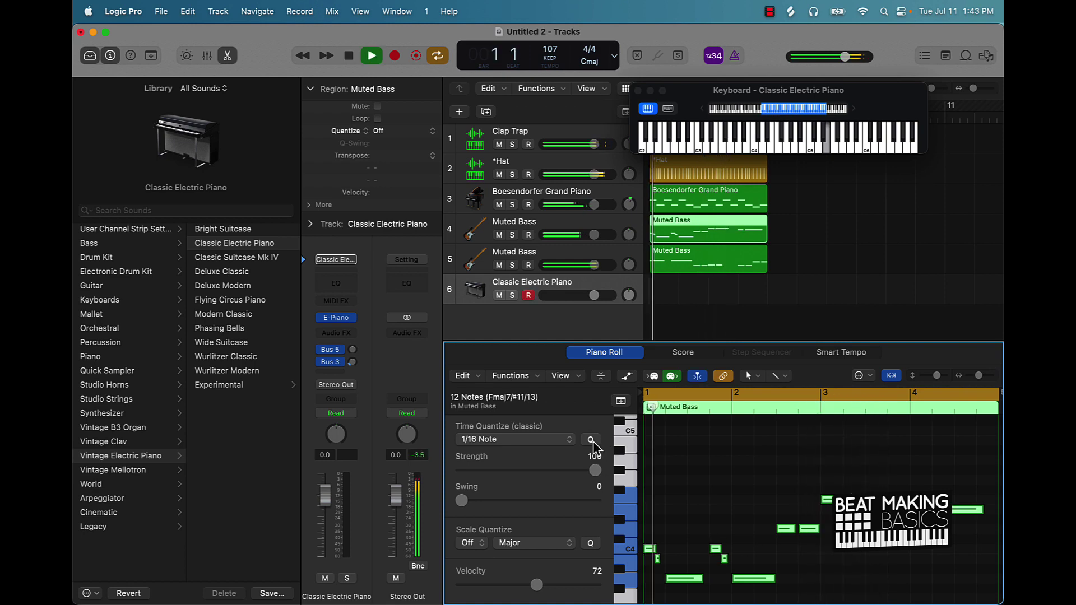
key(space)
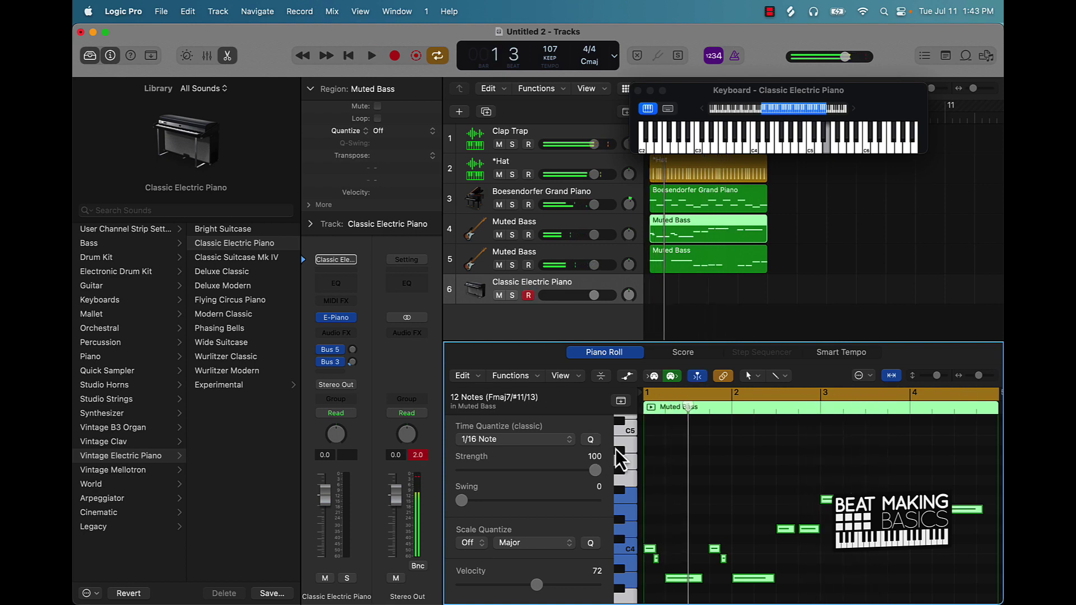
Quantize only the six notes from the second half of bar 2 onward in the first Muted Bass region to 1/16 notes.
drag(746, 528, 634, 591)
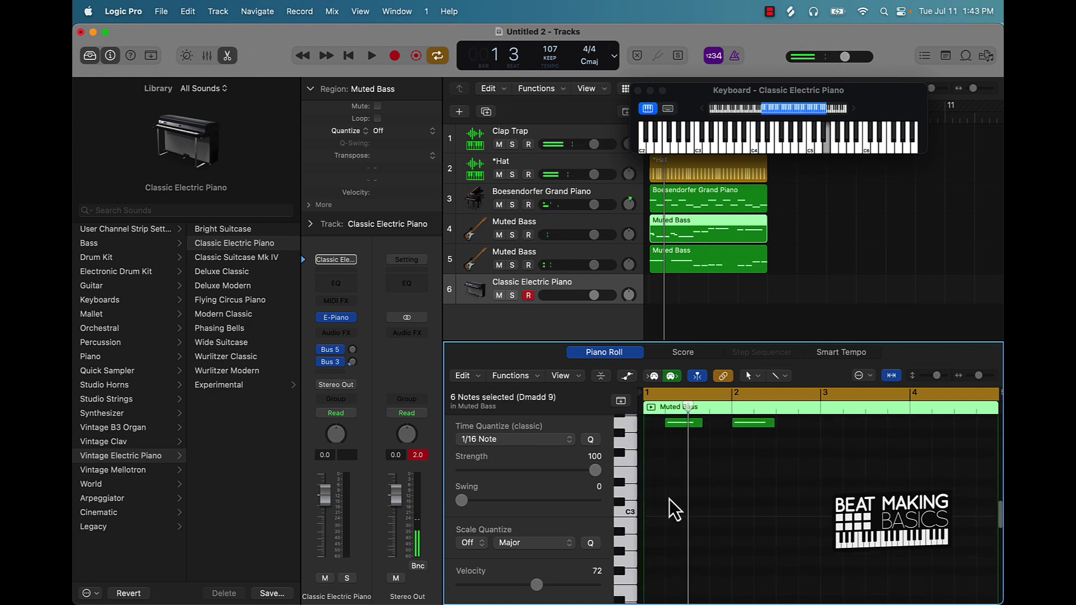
scroll(751, 488, up, 5)
click(591, 440)
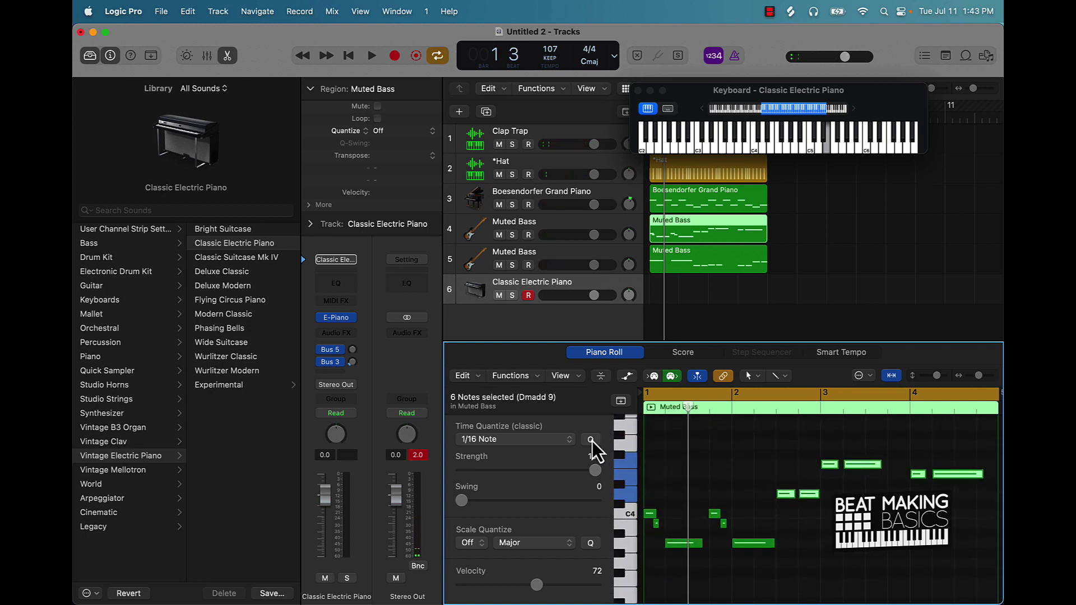
key(space)
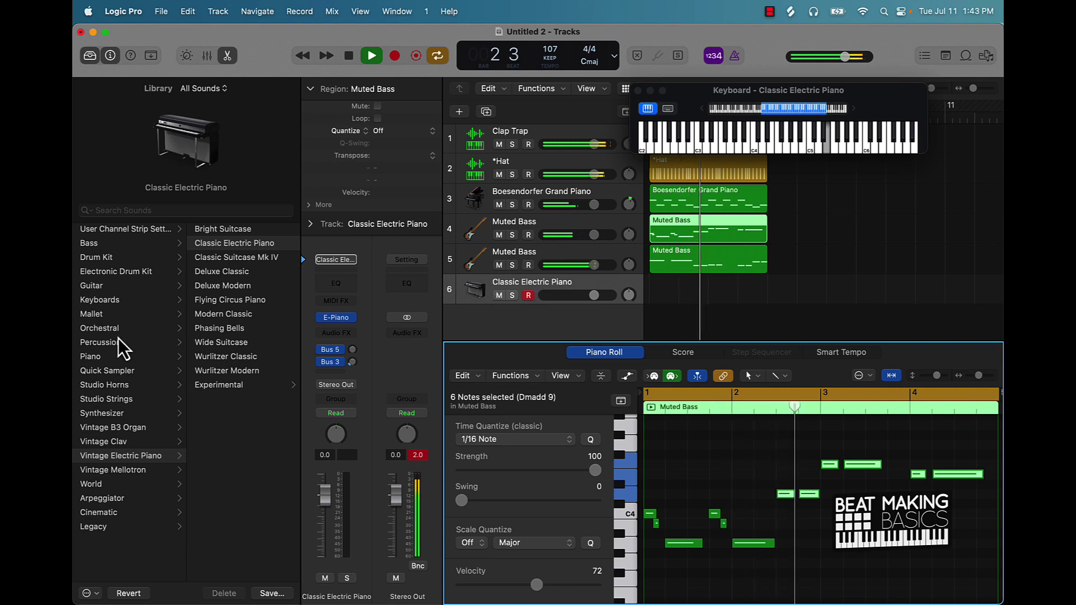
Try the Amped Synth Lead guitar sound on the Classic Electric Piano track and settle on Classic Clean.
click(656, 294)
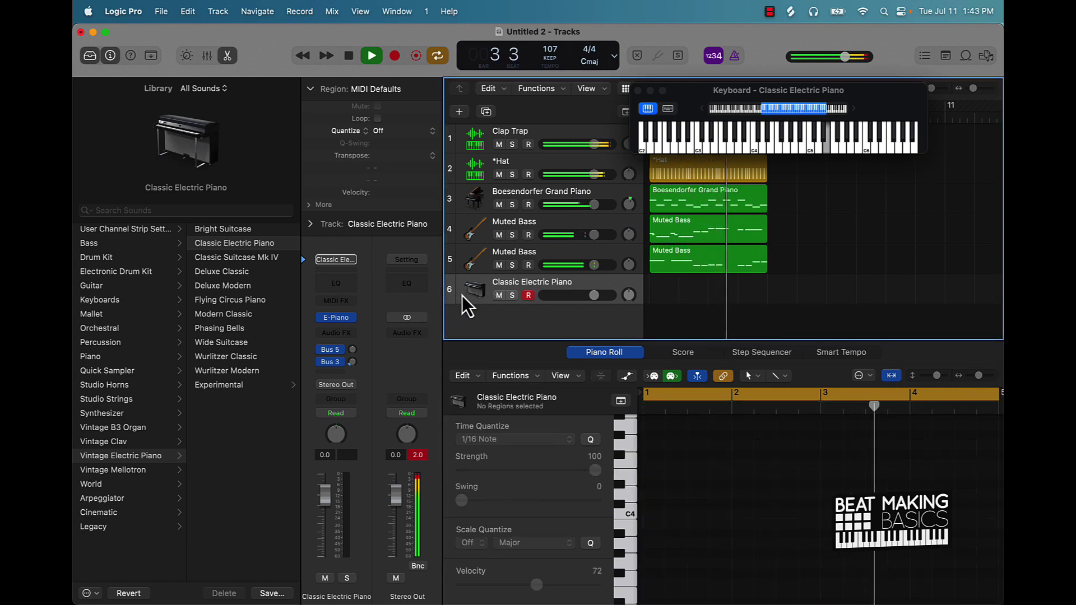
click(116, 286)
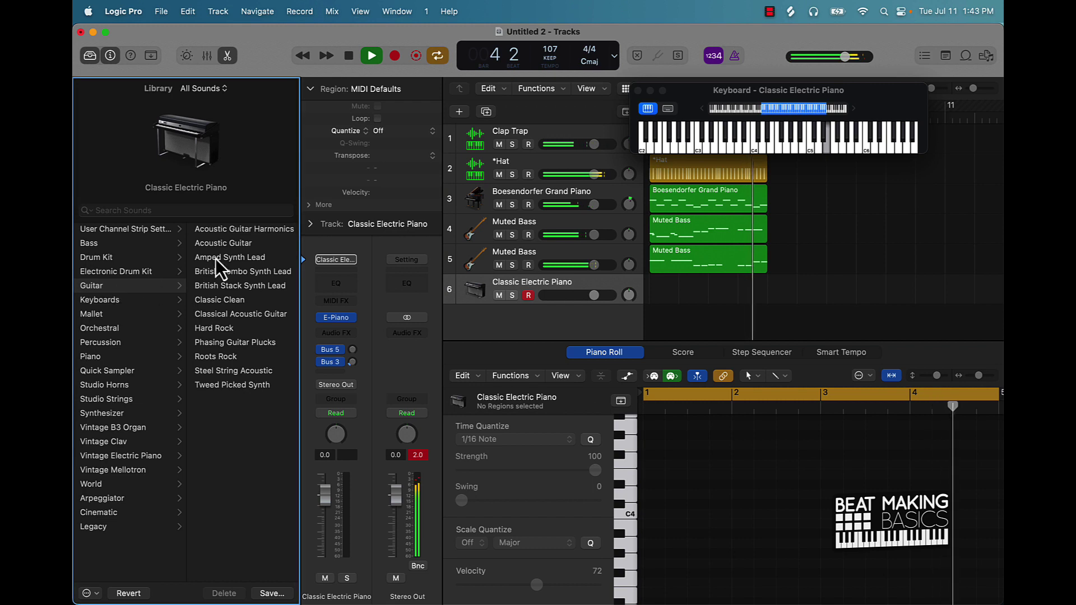
click(247, 260)
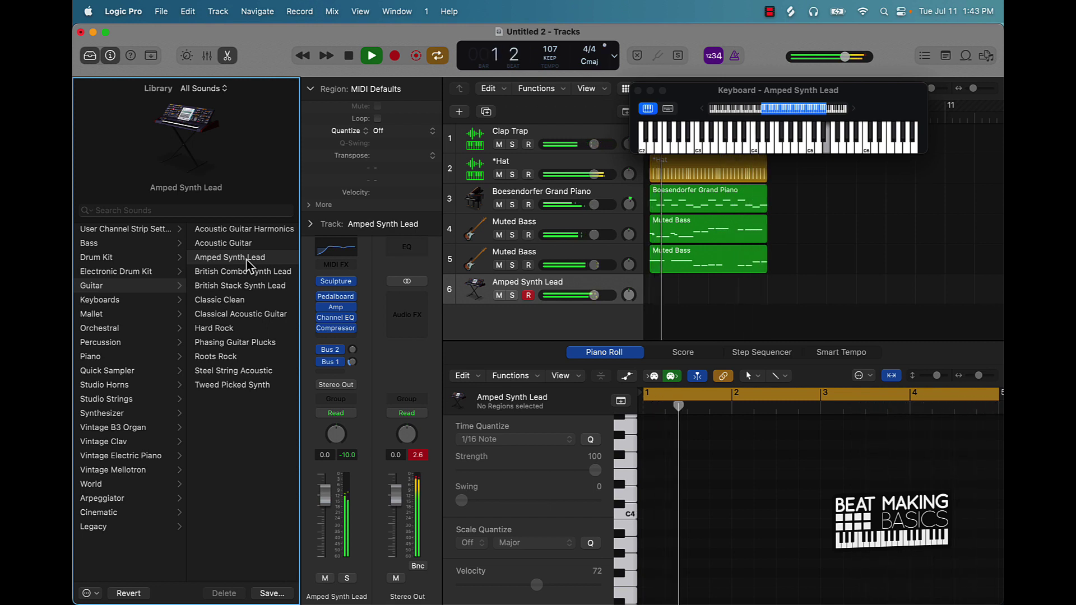
click(229, 300)
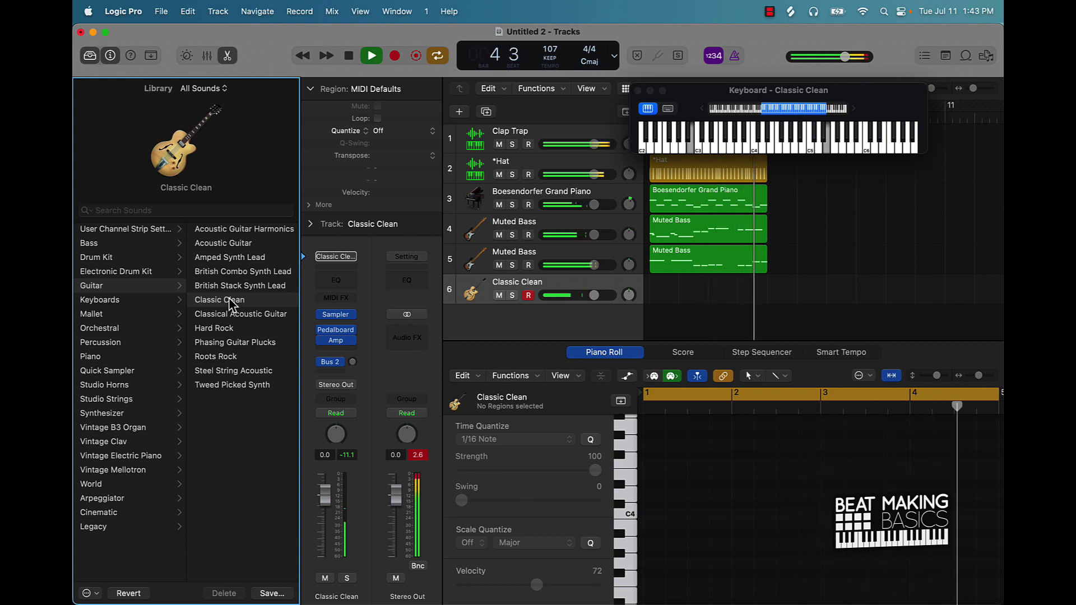
Record a four-bar guitar line on the Classic Clean track and stop recording.
key(r)
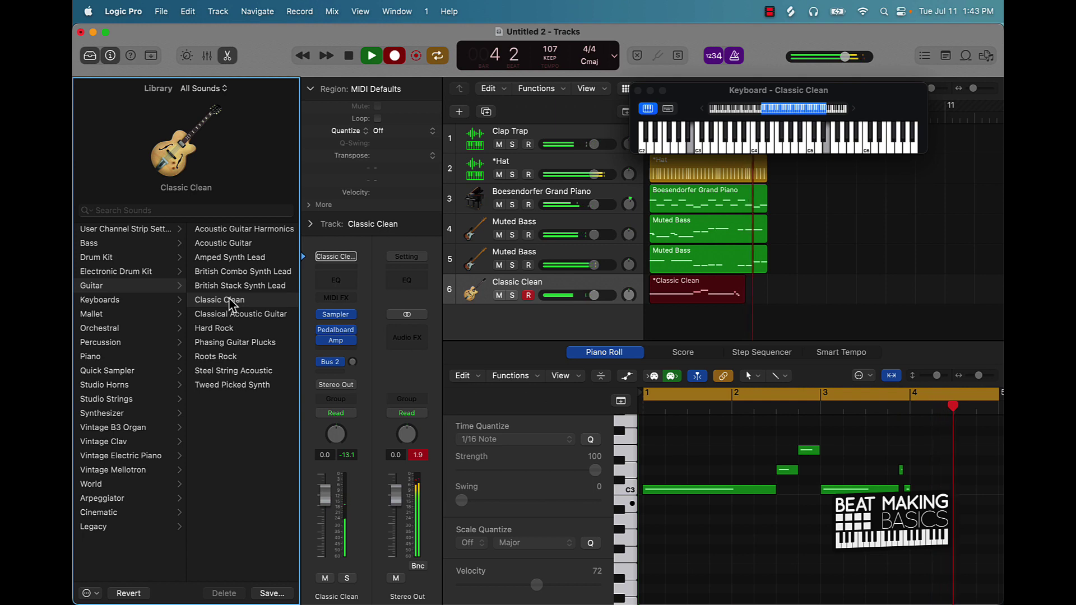
key(space)
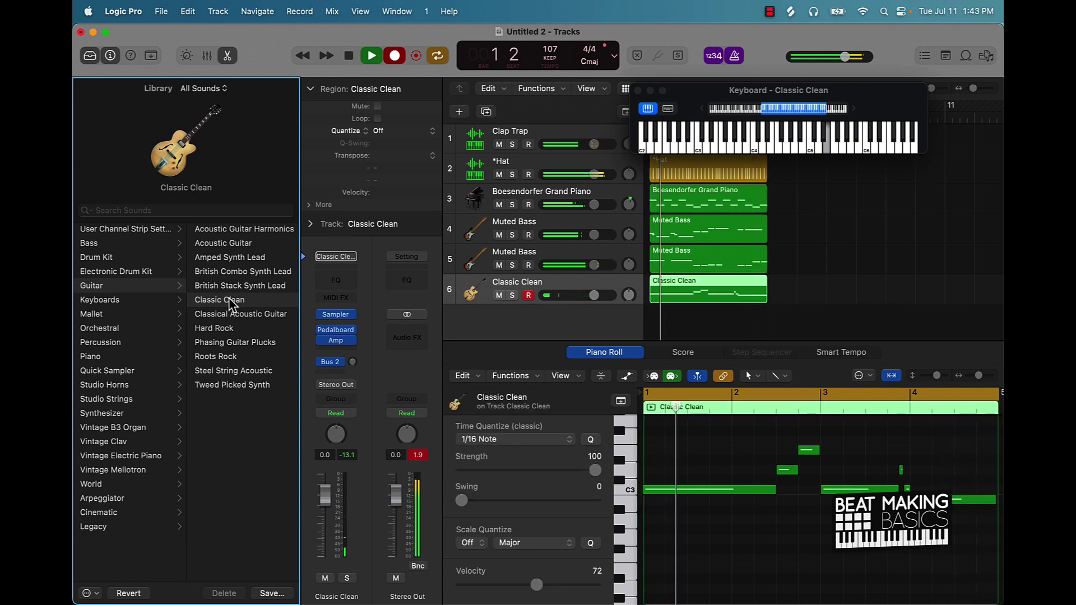
Select the first note of the Classic Clean region, resume playback and lower the Classic Clean track's volume to -7.0 dB.
drag(673, 529, 643, 483)
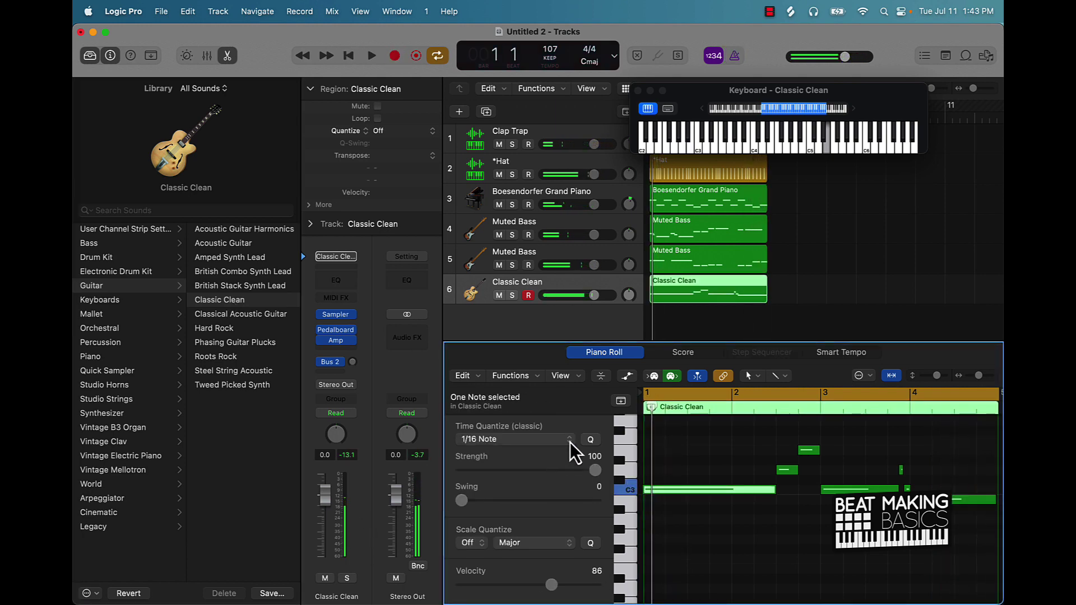
key(space)
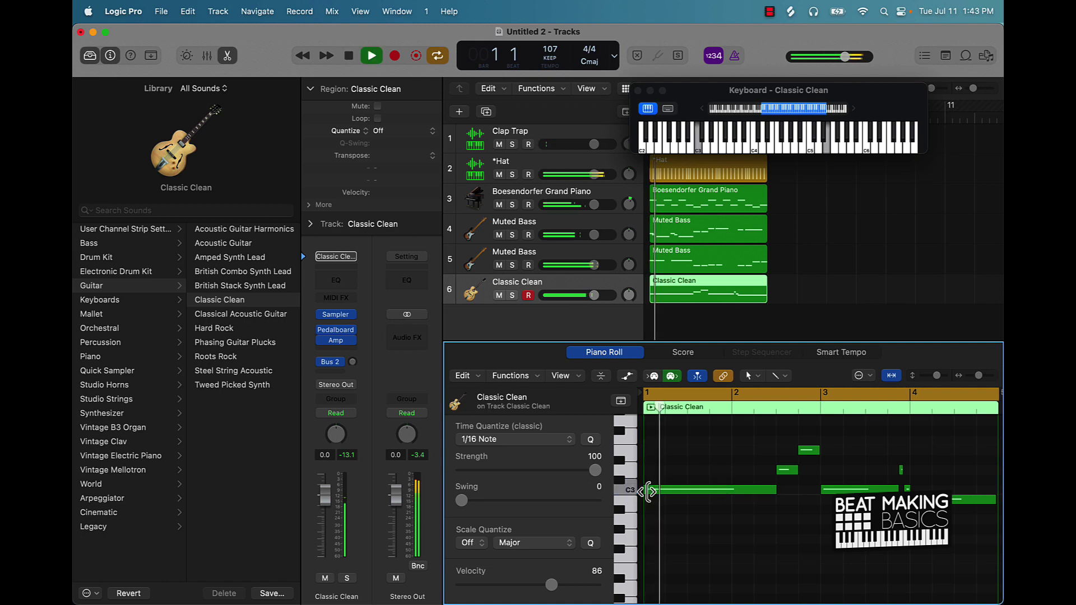
click(489, 287)
drag(594, 295, 575, 295)
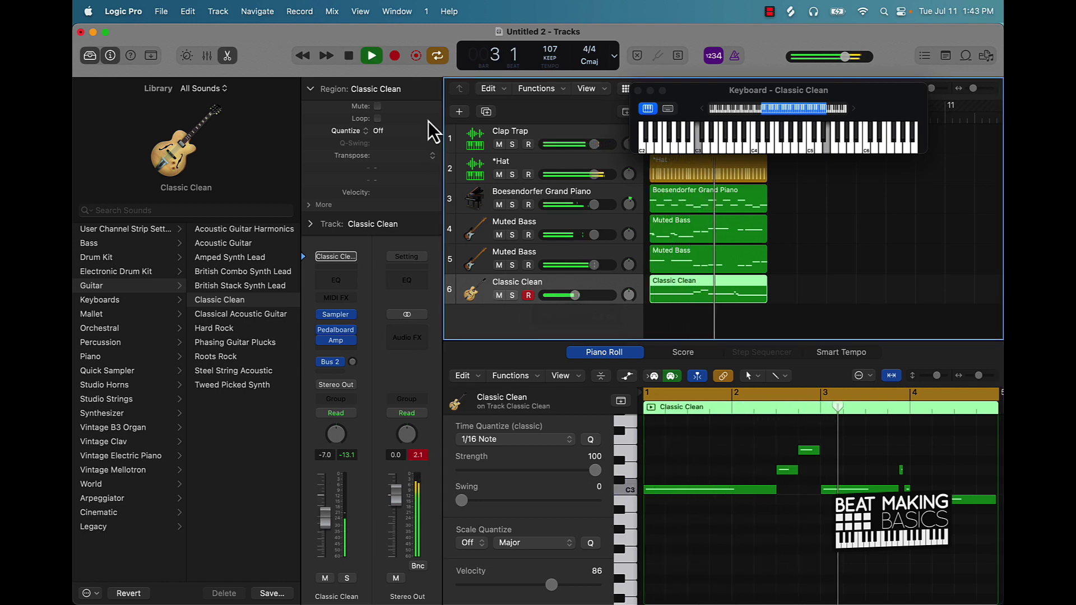
Add one software instrument track, search its sounds for "flute", try 8 Choir & Flute and settle on Celtic Flute And Strings.
click(459, 112)
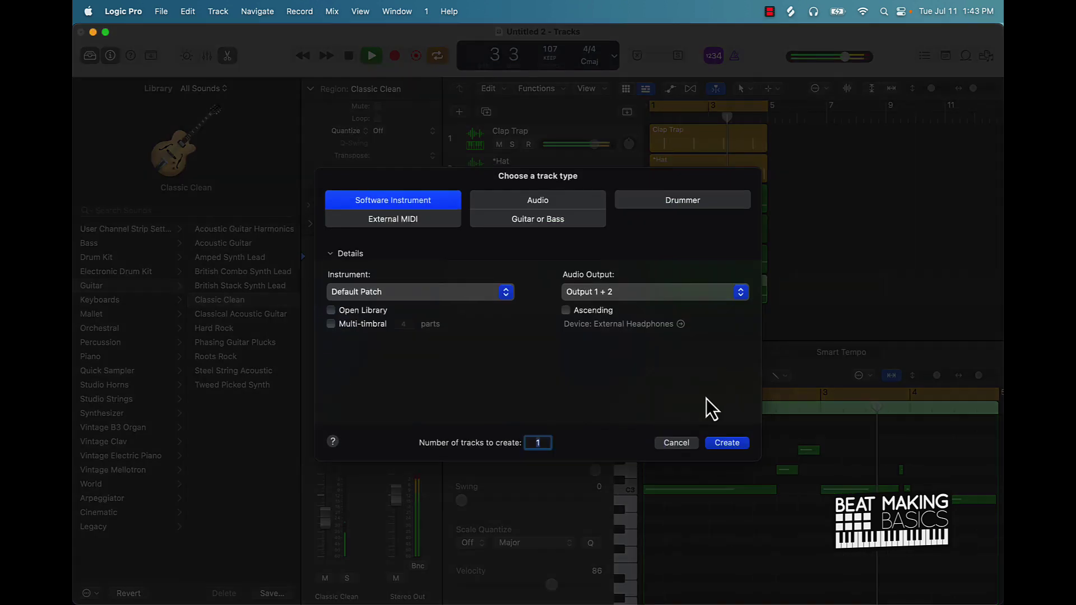
click(728, 443)
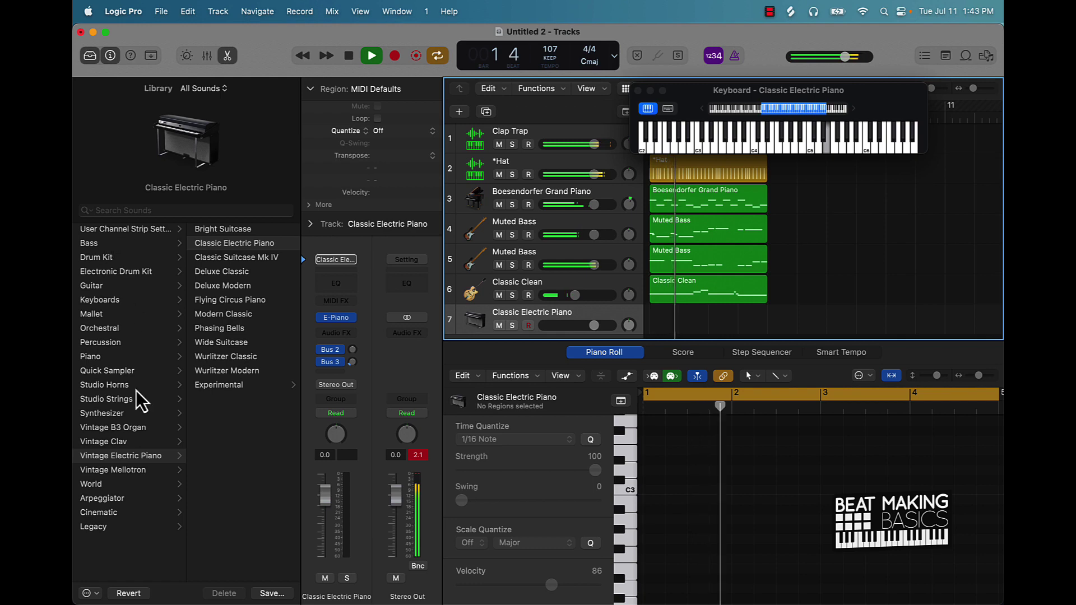
click(138, 210)
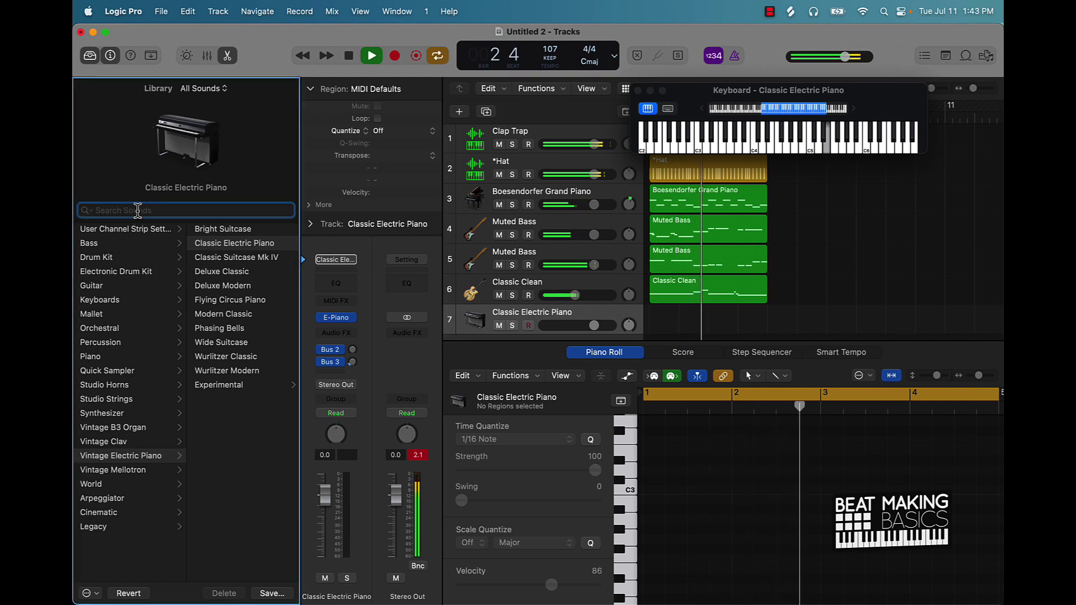
text(flute)
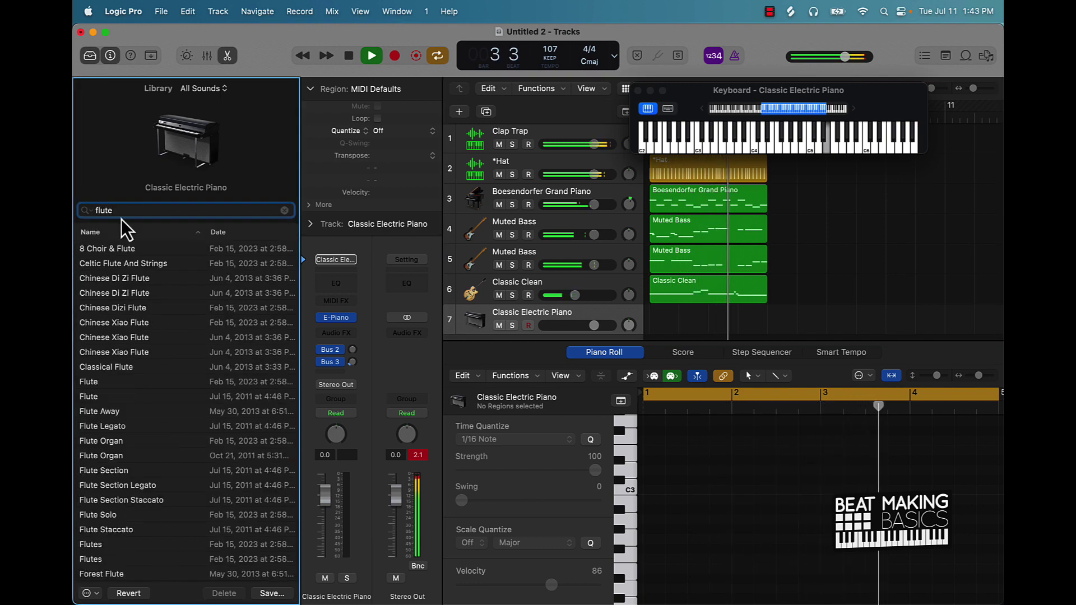
click(112, 248)
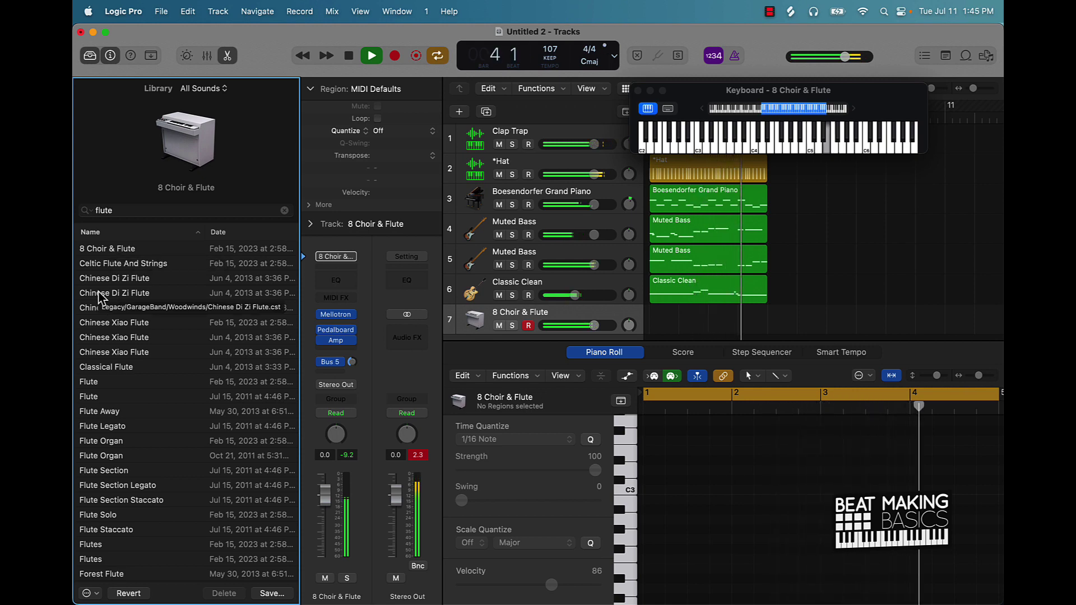
click(130, 262)
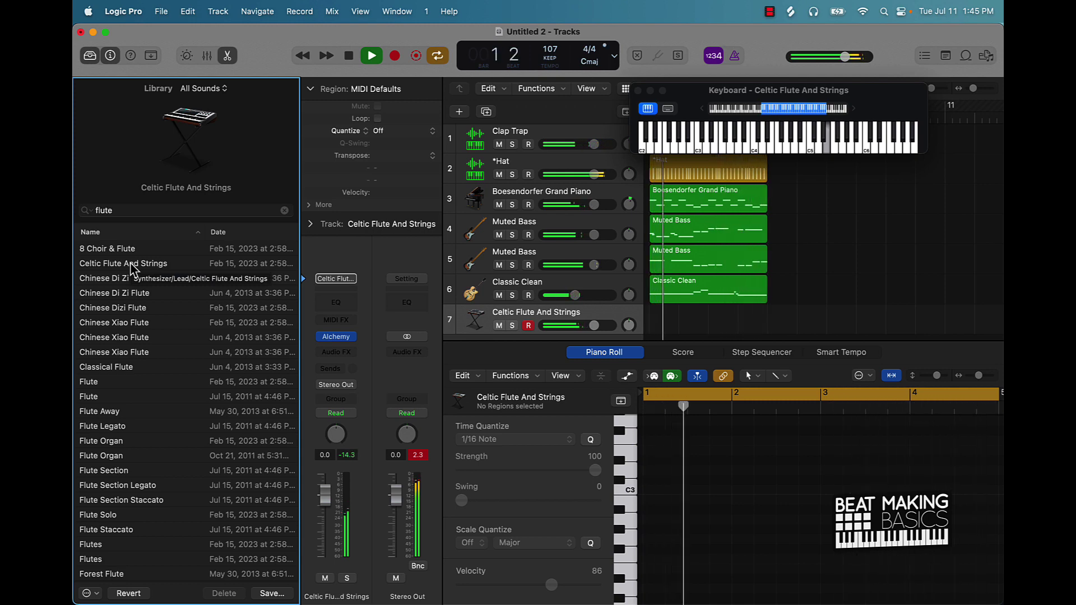
key(space)
key(r)
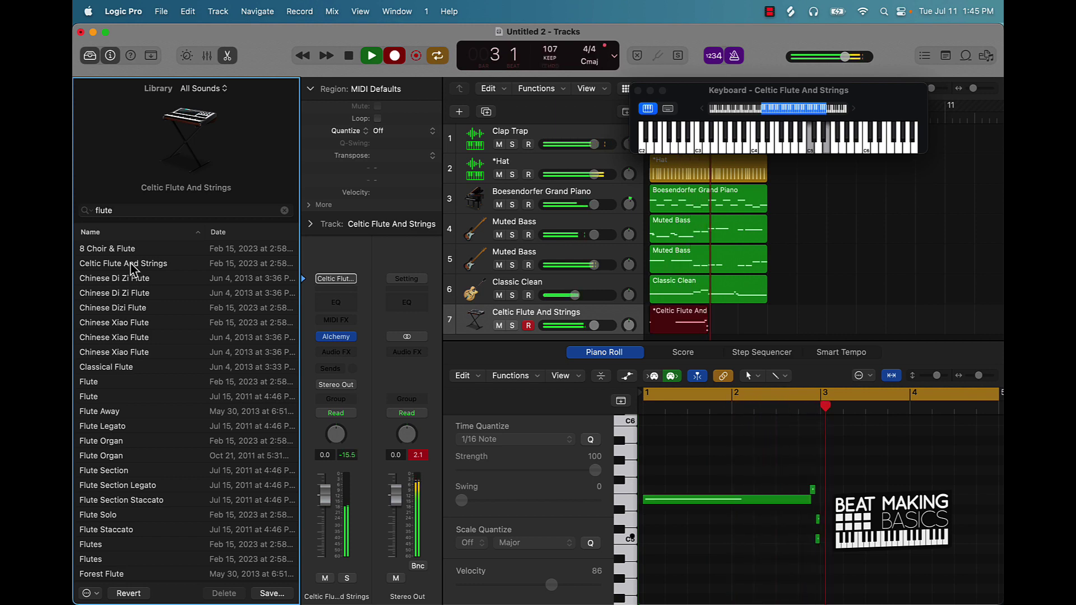
key(space)
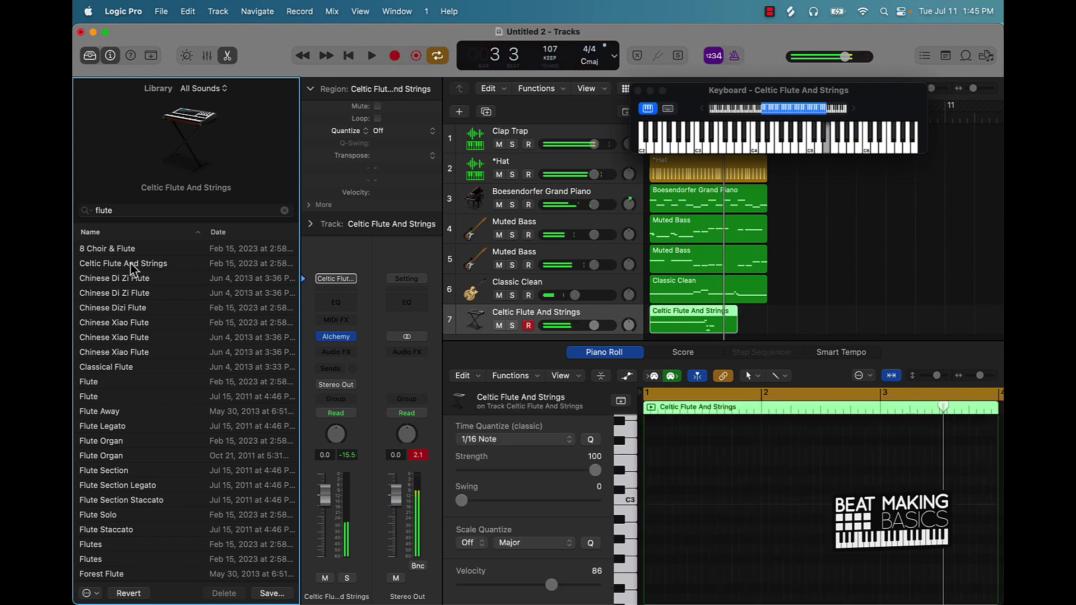
key(Delete)
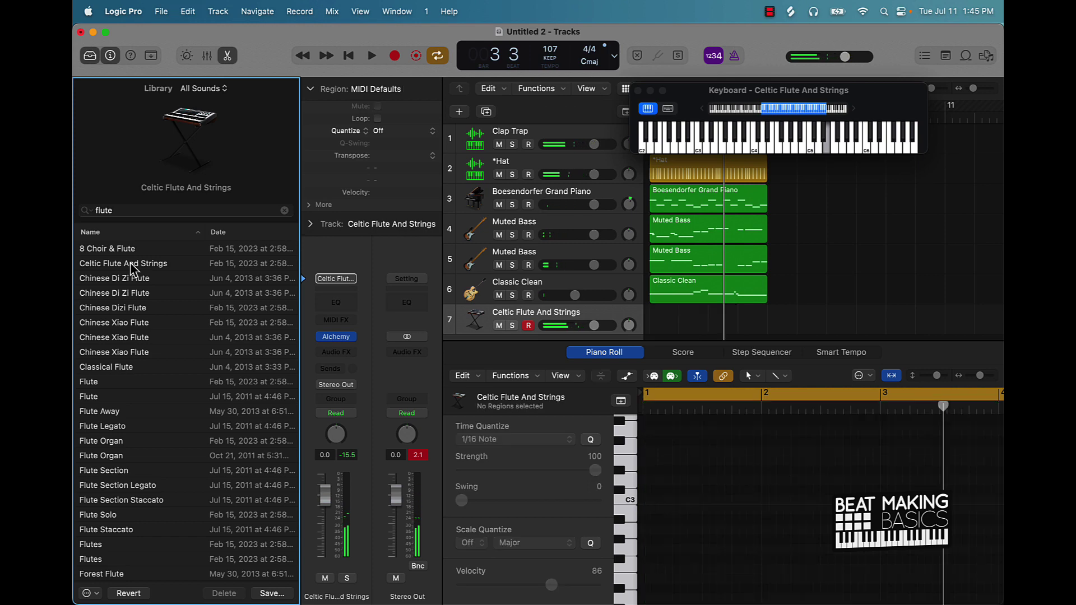
Record a four-bar melody on the Celtic Flute And Strings track and stop recording.
key(r)
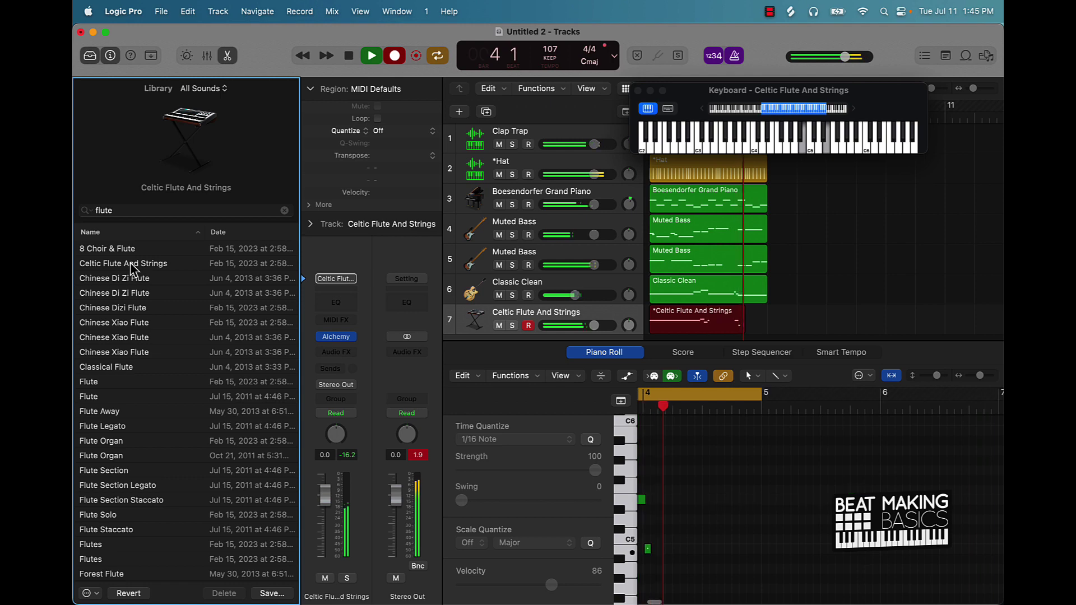
key(space)
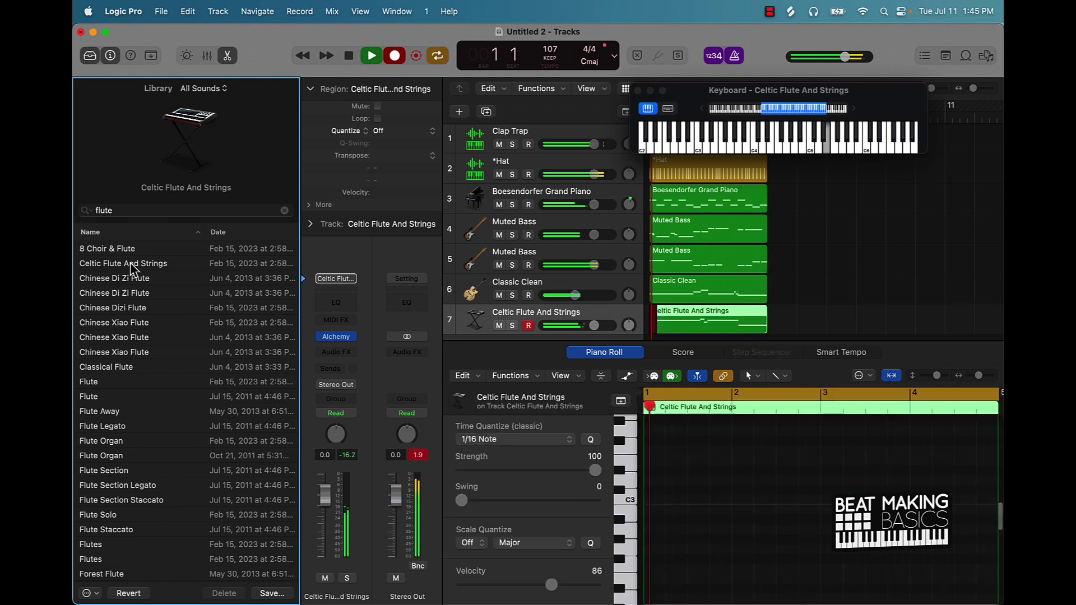
key(space)
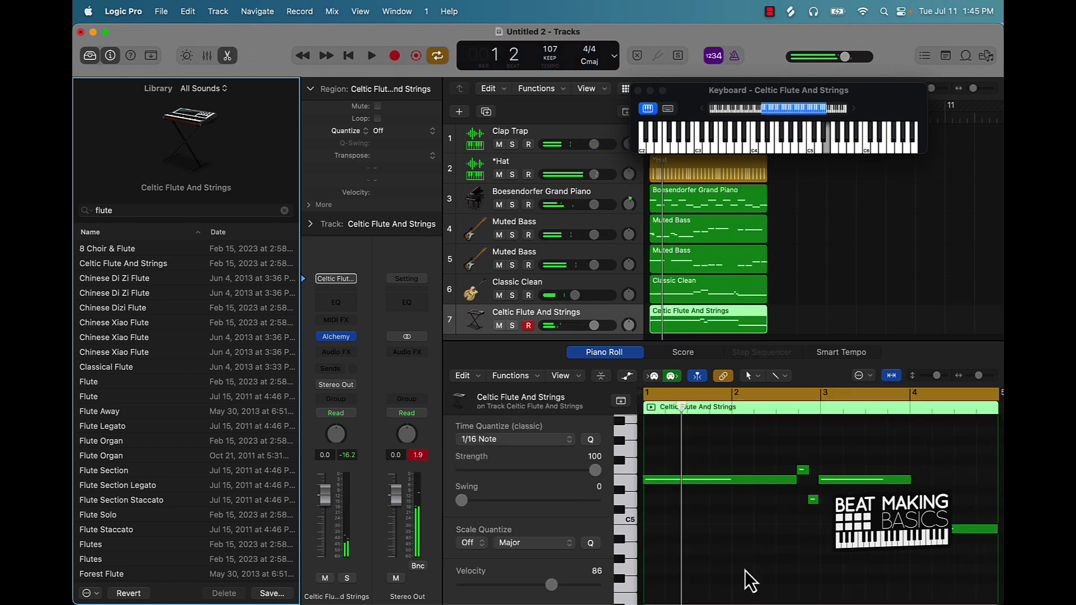
Play back the beat from the start and lower the Celtic Flute And Strings track's volume to -12.2 dB.
click(644, 480)
key(space)
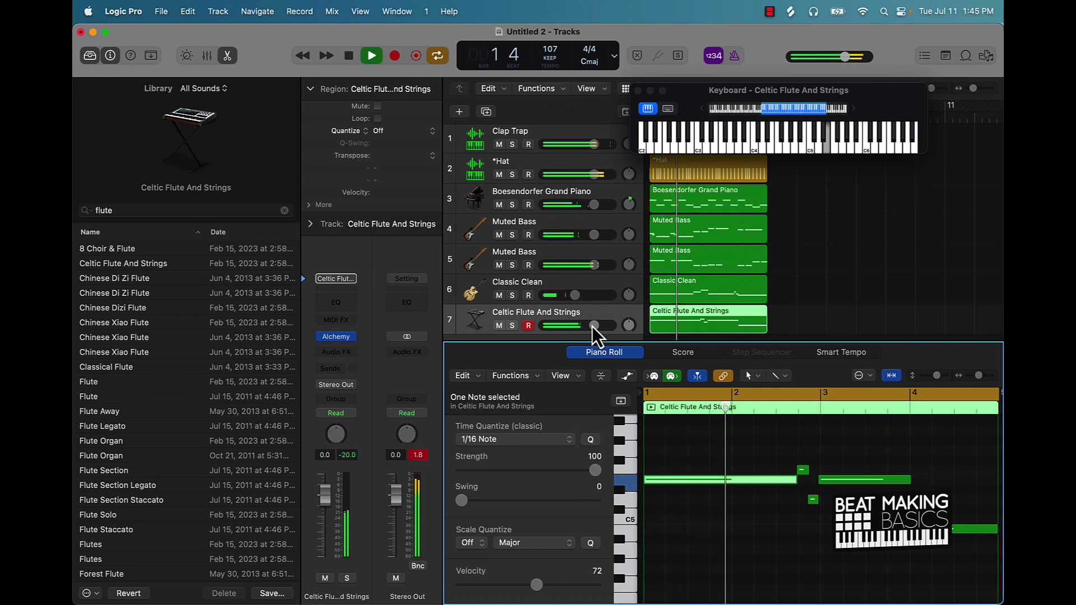
drag(594, 326, 569, 326)
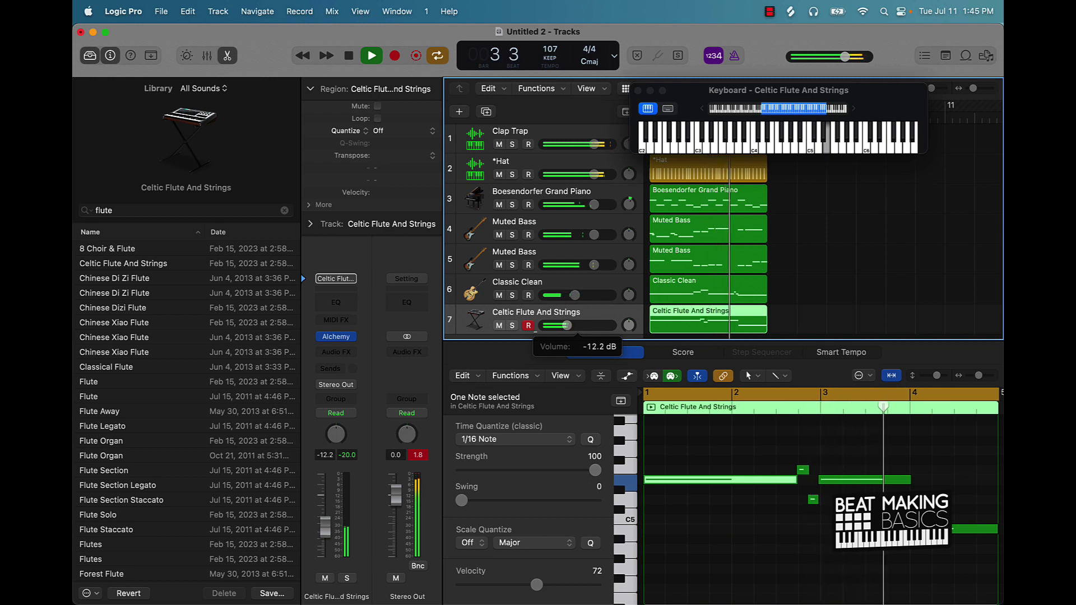
Duplicate the Celtic Flute And Strings track without its region, try the Blue Cavern plucked synth sound on it and settle on Boxy Room Pluck.
key(super+d)
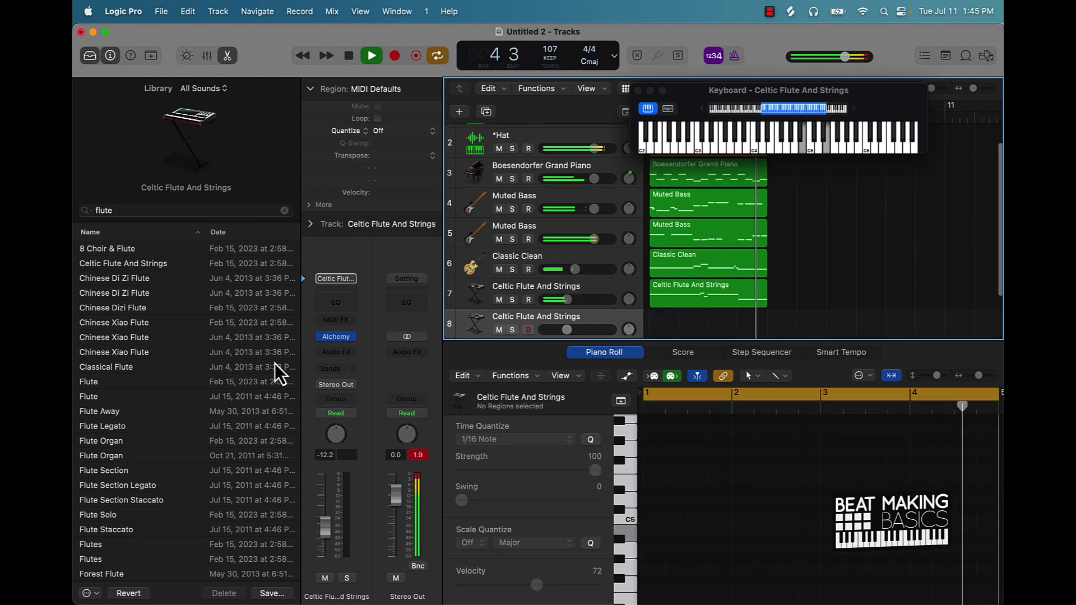
click(140, 372)
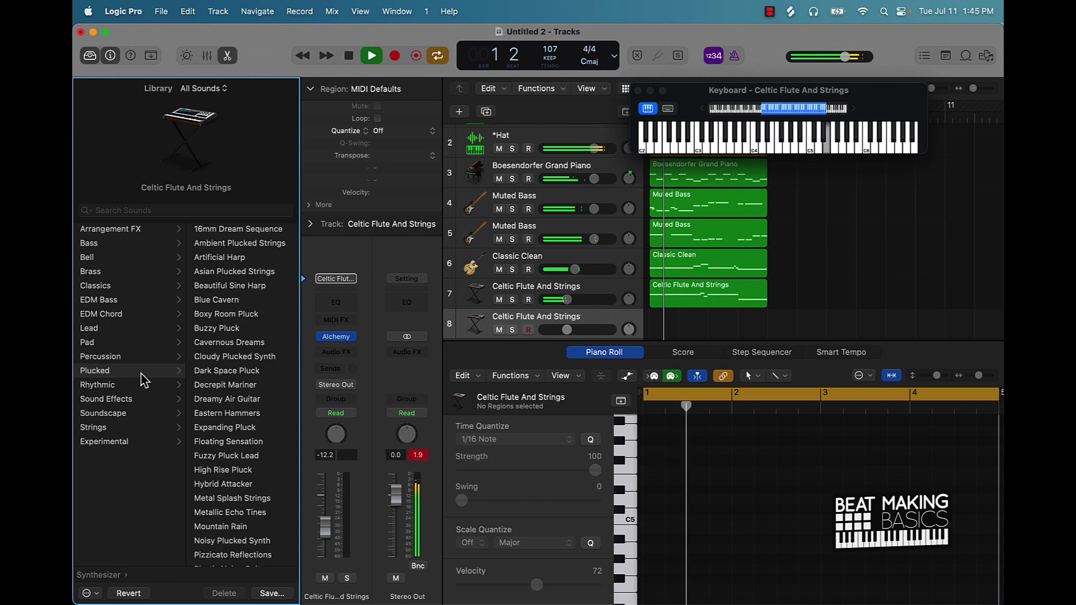
click(248, 299)
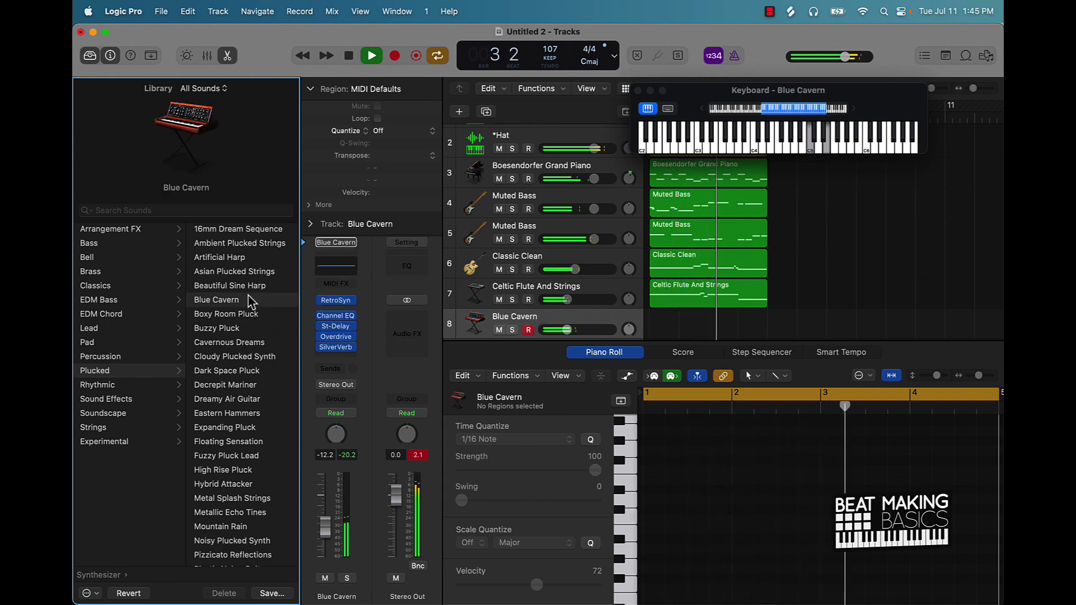
key(Down)
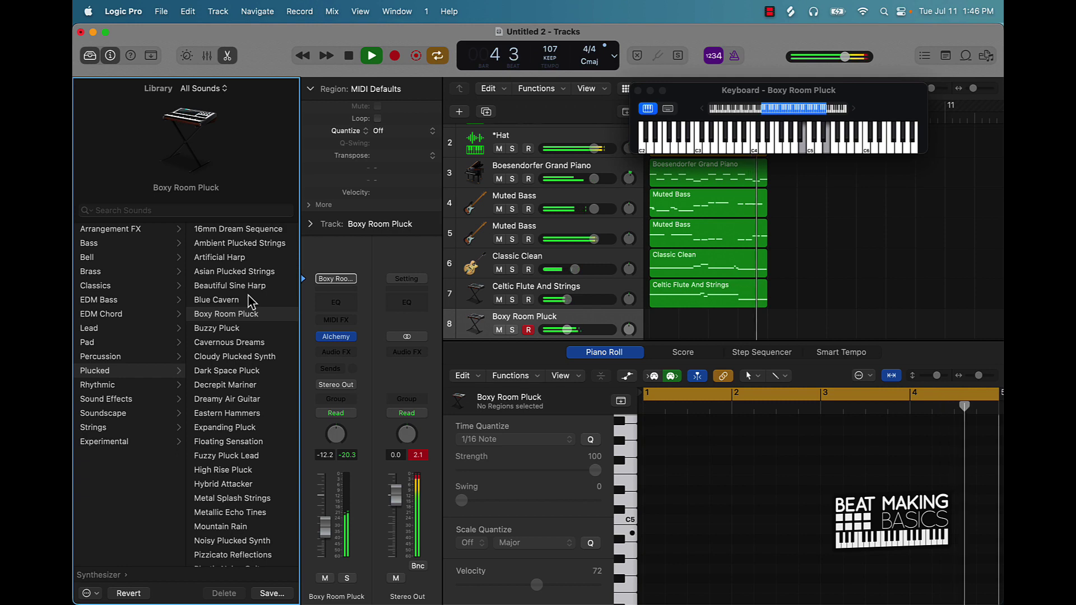
Record a four-bar plucked line on the Boxy Room Pluck track and end recording while playback continues.
key(r)
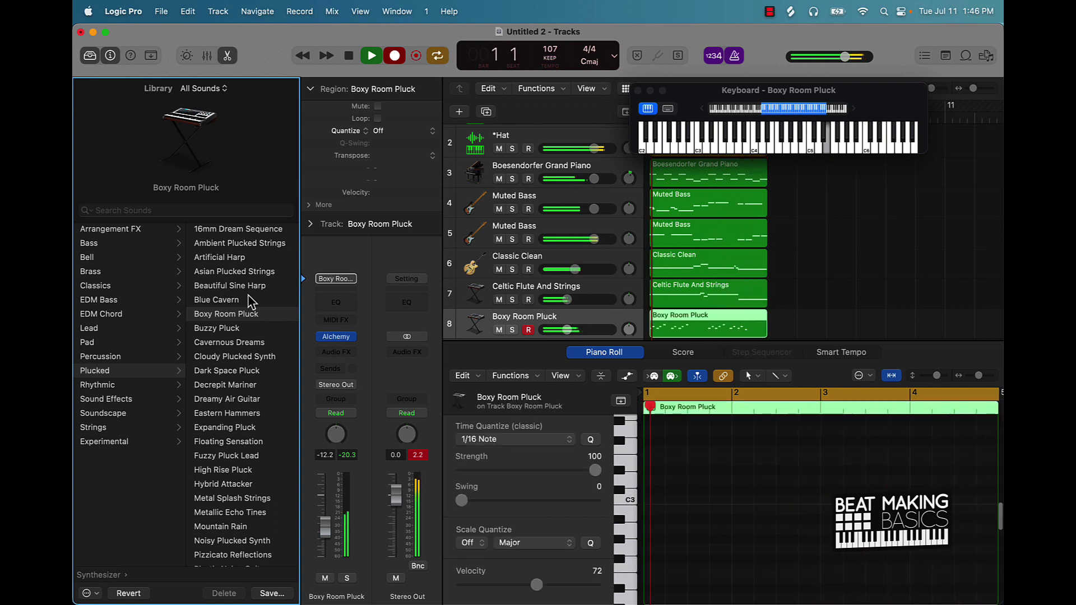
click(776, 331)
click(754, 330)
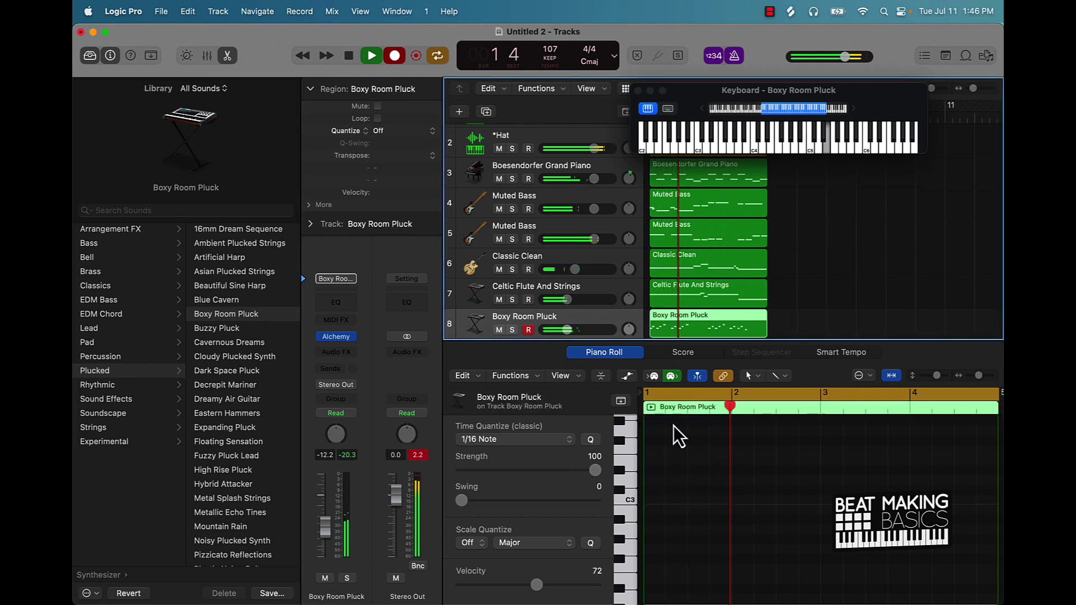
click(395, 55)
click(832, 244)
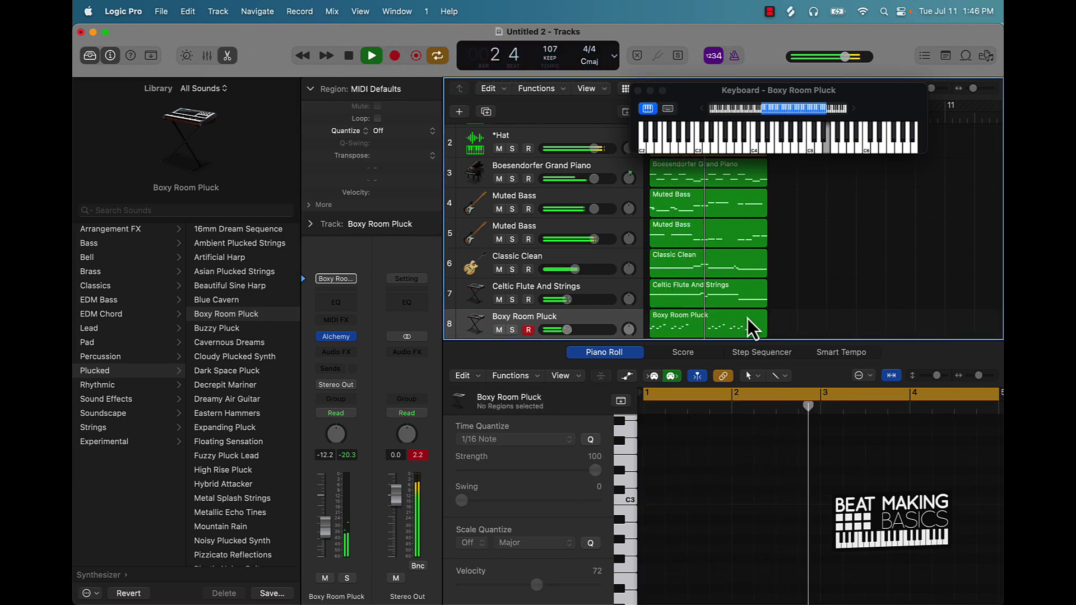
Quantize all notes of the Boxy Room Pluck region to 1/16 Swing A.
click(748, 319)
click(732, 527)
key(super+a)
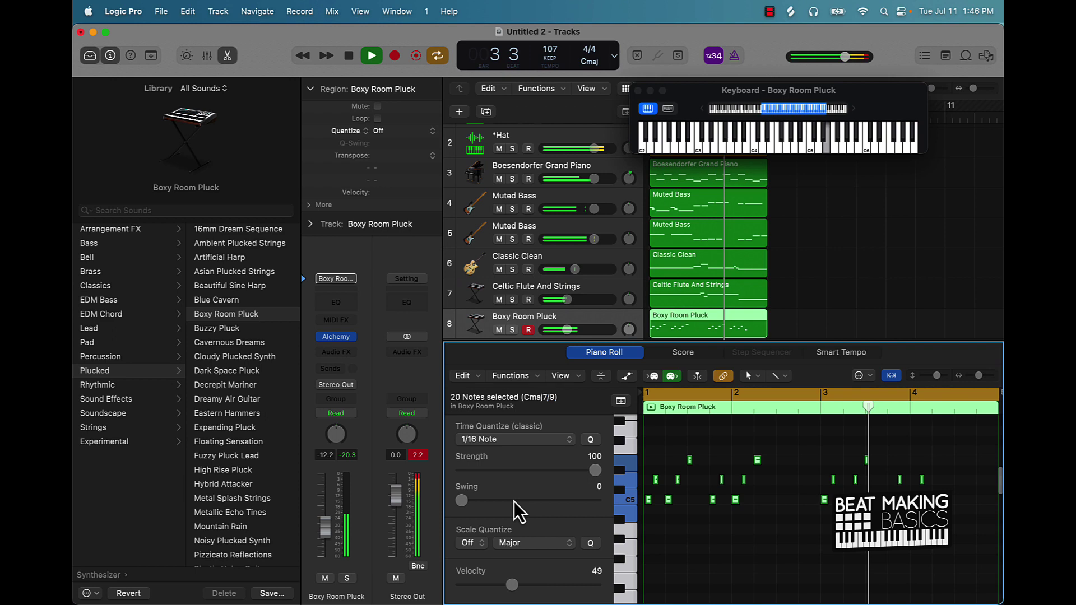
click(572, 440)
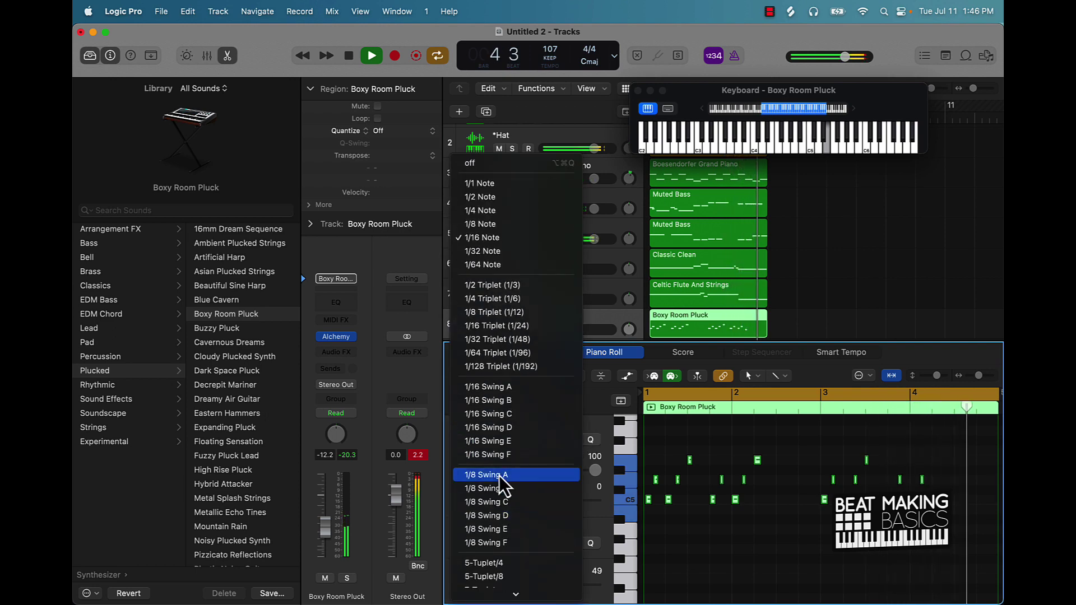
click(496, 387)
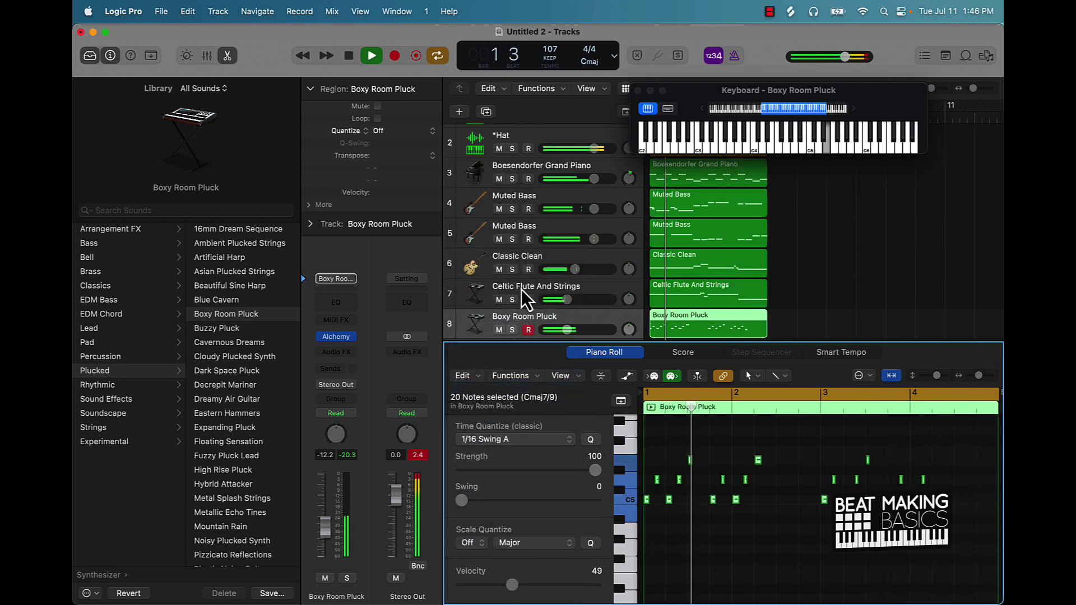
Mute the Classic Clean track and transpose all notes of the Celtic Flute And Strings region down one octave.
click(499, 269)
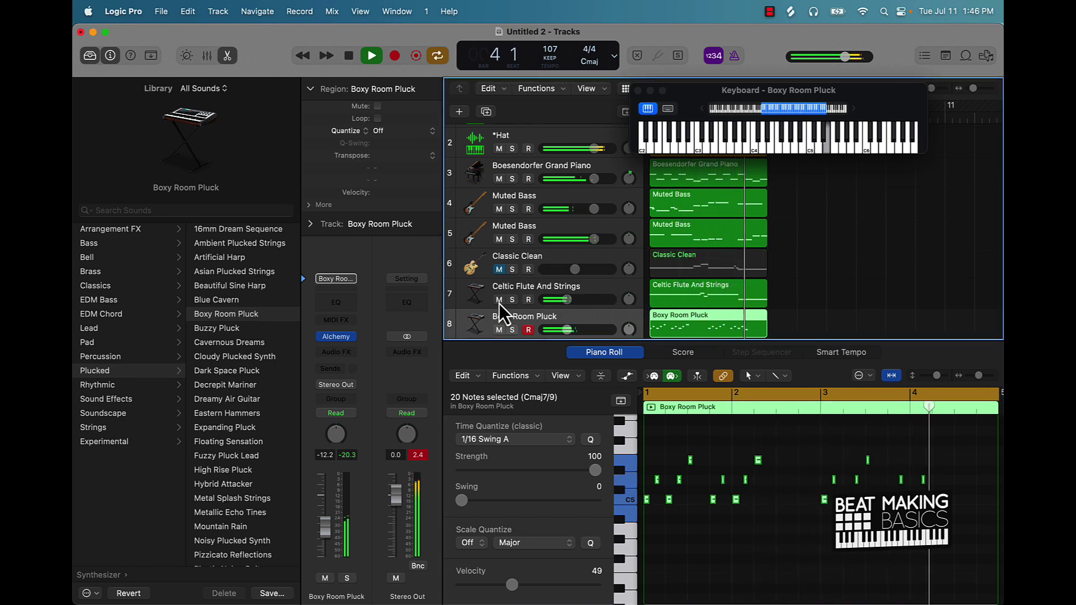
click(479, 296)
click(745, 527)
key(super+a)
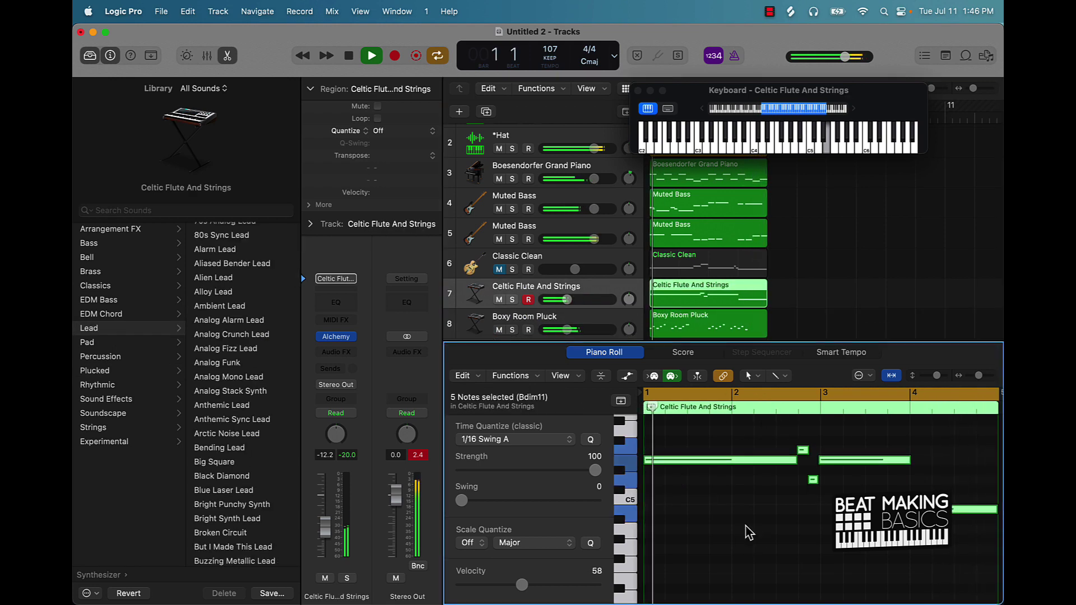
key(alt+shift+Down)
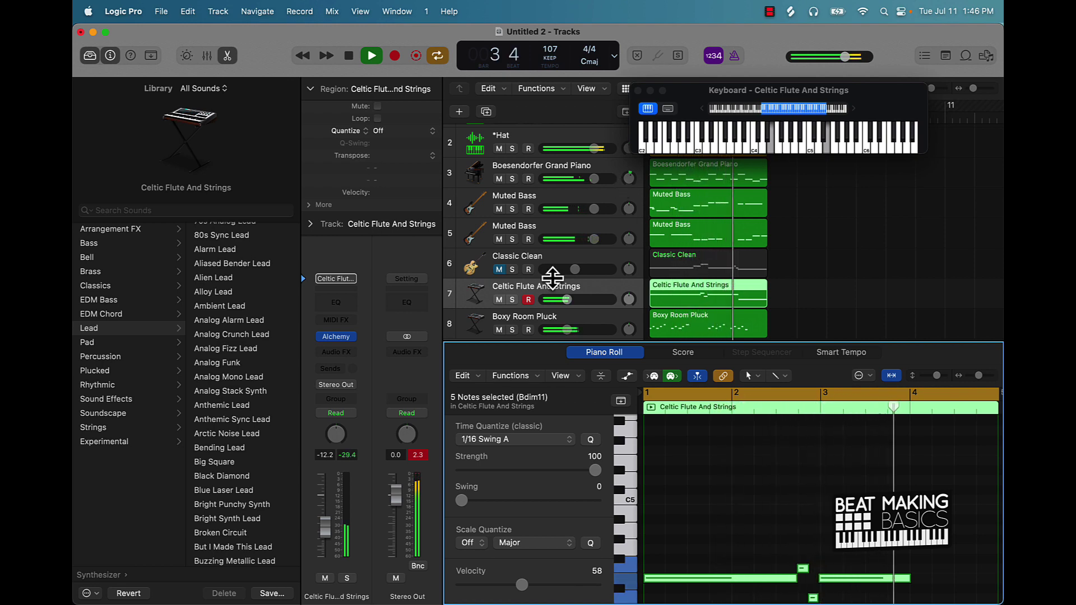
Mute the Boxy Room Pluck track and copy all Celtic Flute And Strings notes one octave up, keeping the originals.
click(497, 329)
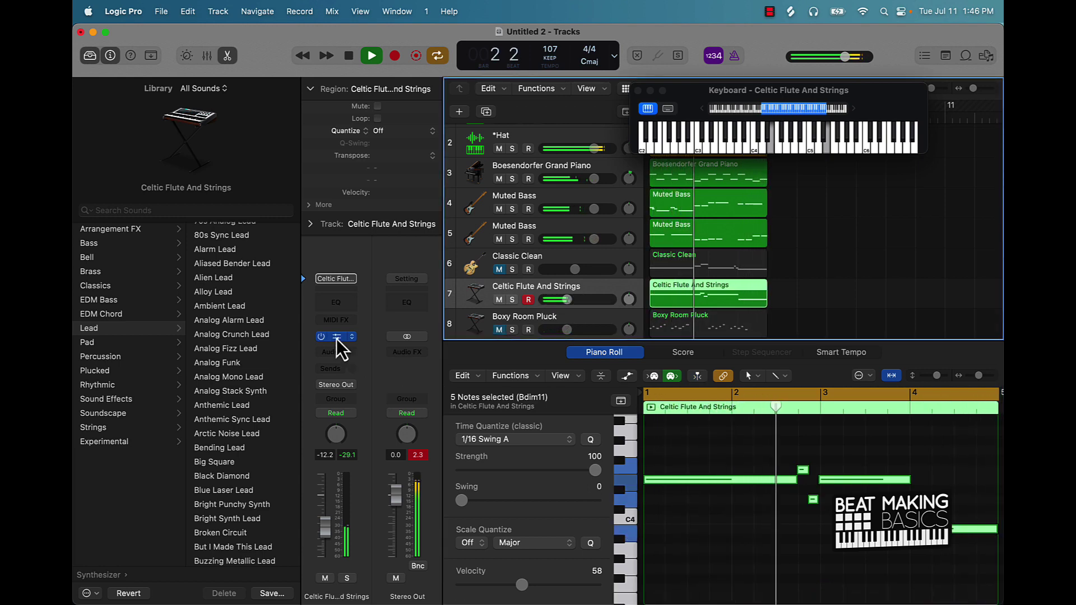
click(788, 295)
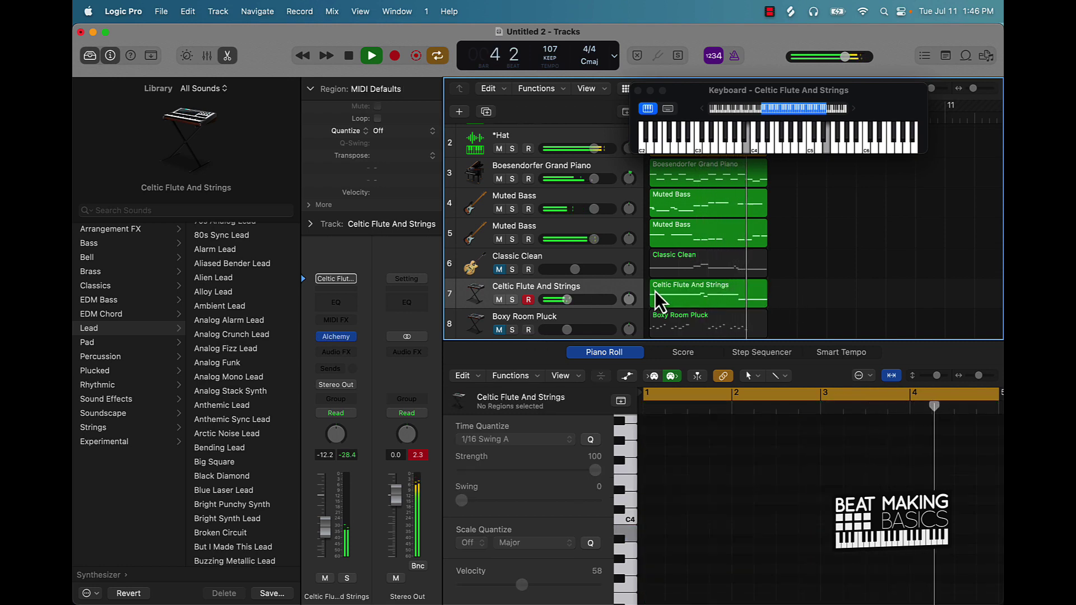
click(689, 296)
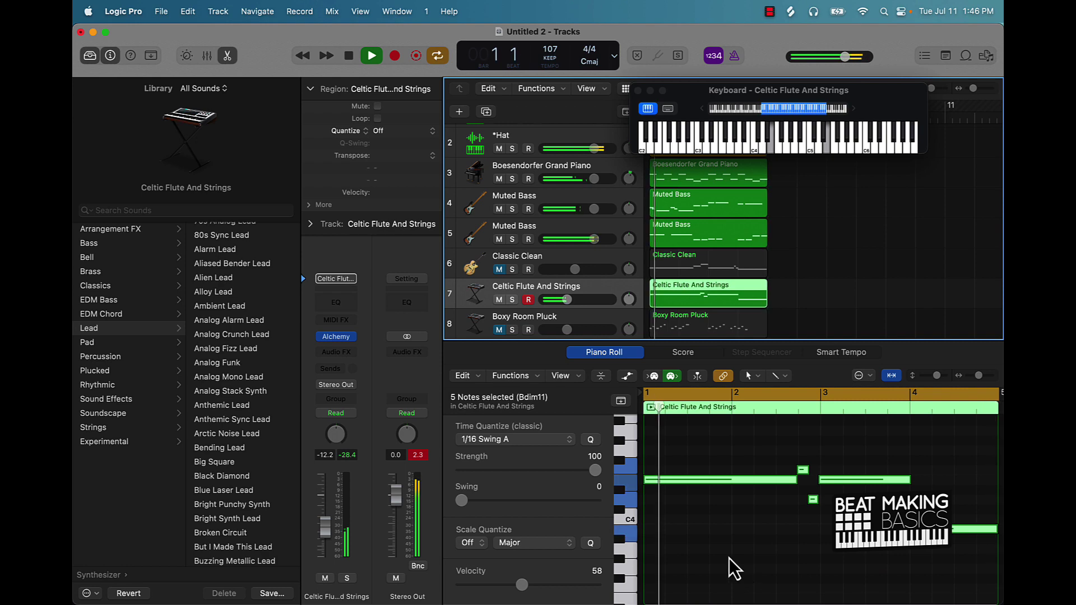
scroll(726, 556, down, 5)
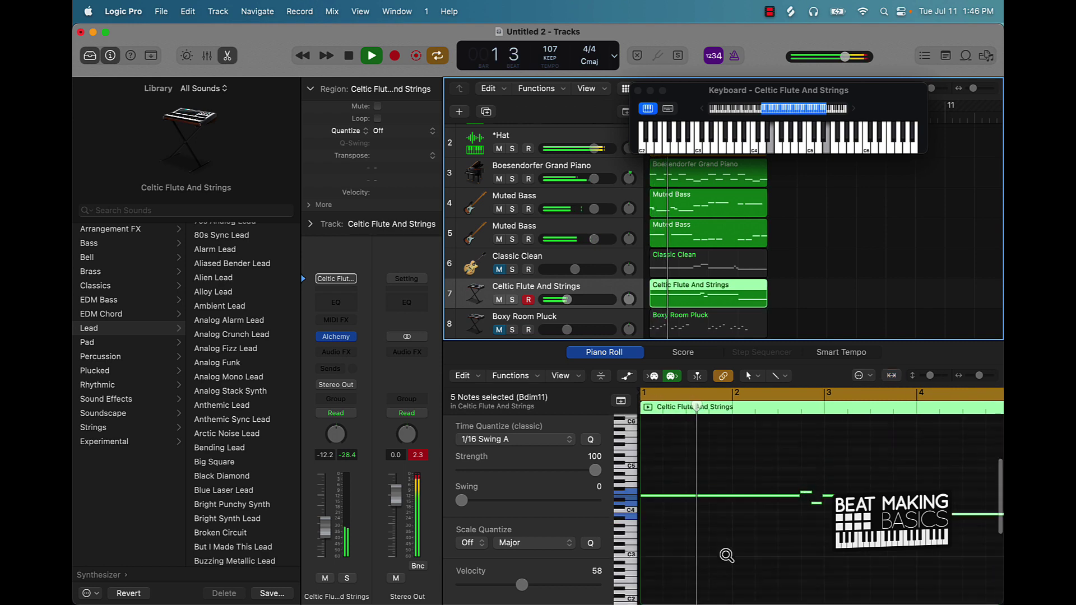
click(670, 497)
drag(670, 498, 666, 457)
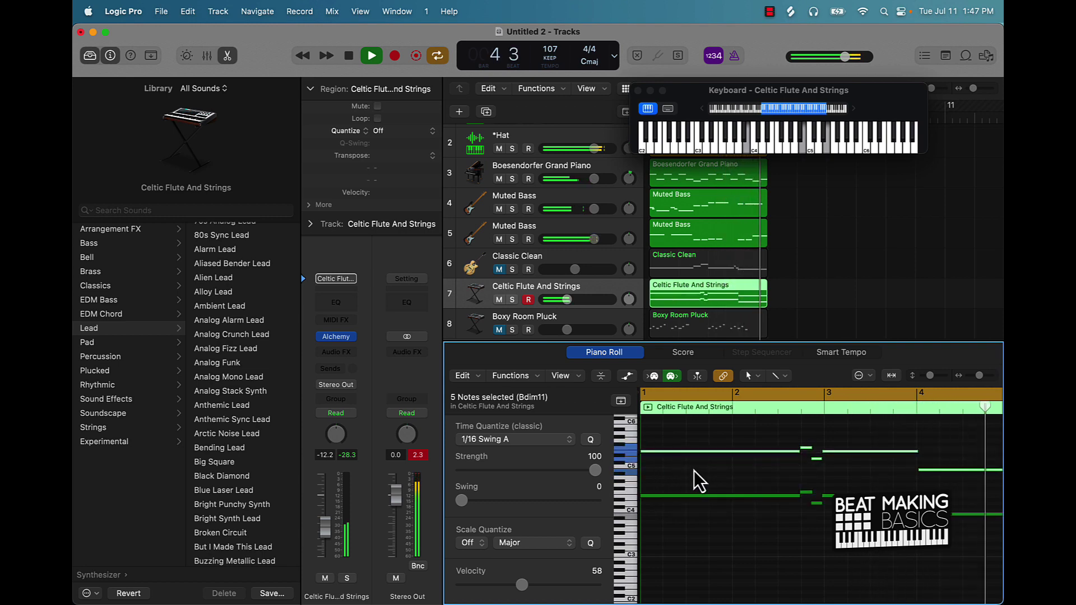
Show the note velocities in the Piano Roll and lower the velocity of the upper-octave Celtic Flute And Strings notes.
click(628, 375)
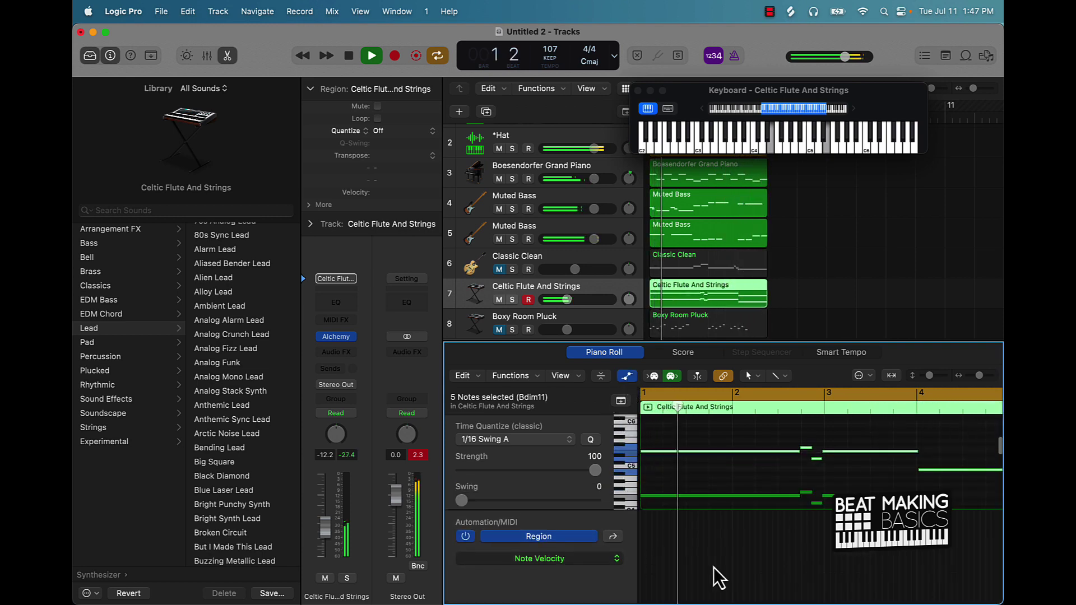
click(615, 540)
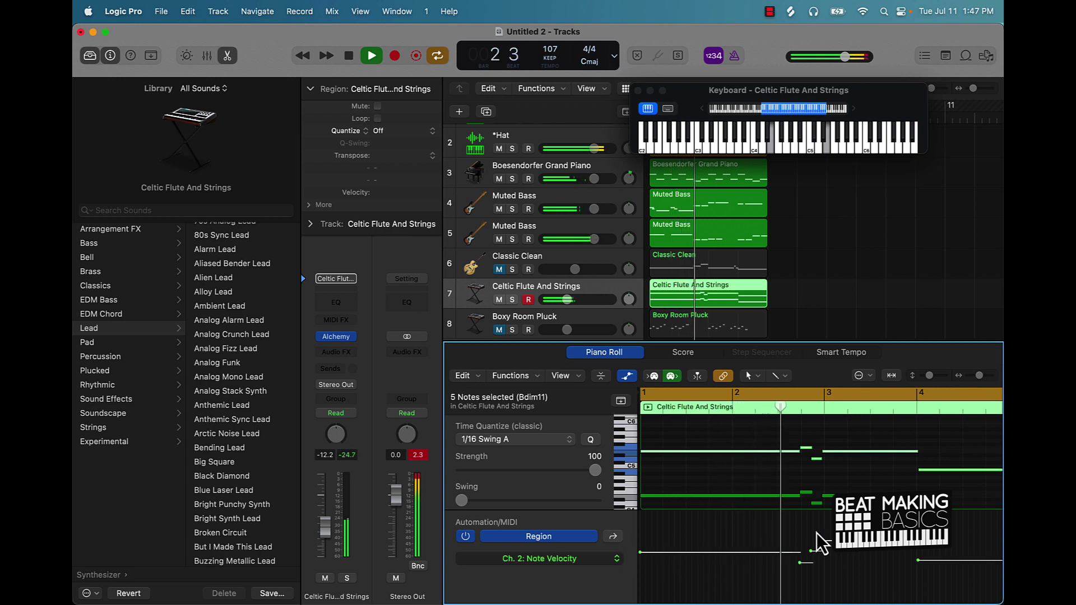
drag(822, 542, 826, 604)
key(Return)
click(751, 518)
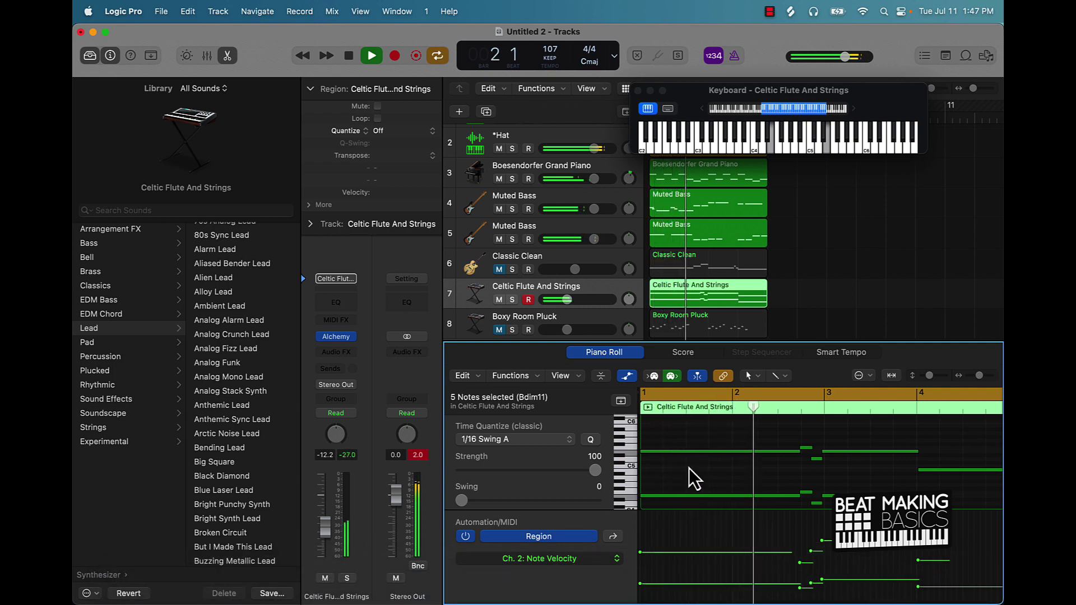
click(819, 278)
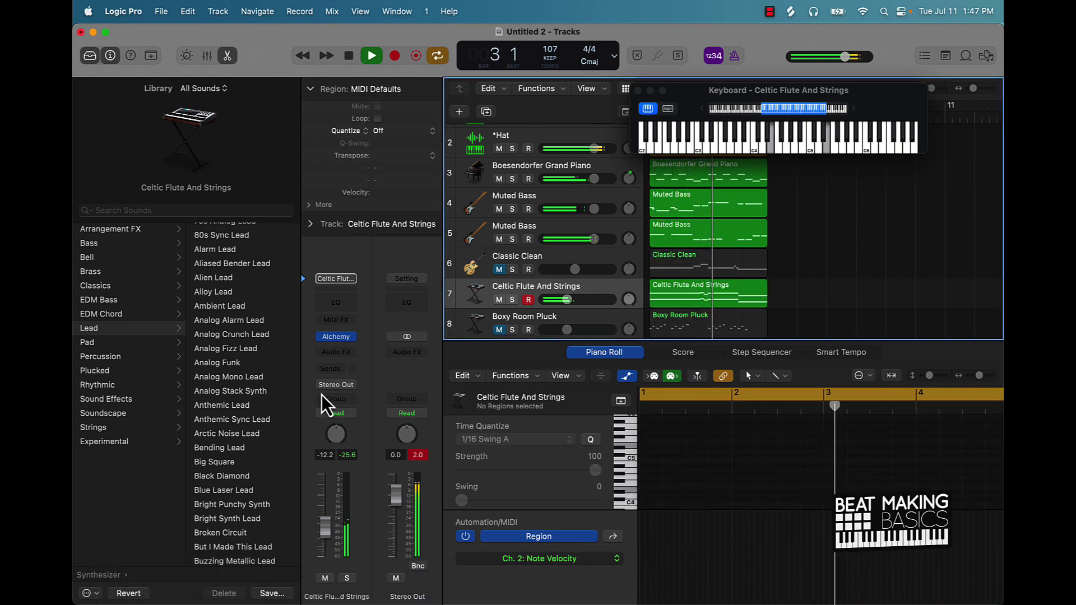
In Alchemy, morph the Celtic Flute And Strings performance pad from Flute String to a blend with Flute Trill, Bright Pad and Distorted Pad.
click(342, 338)
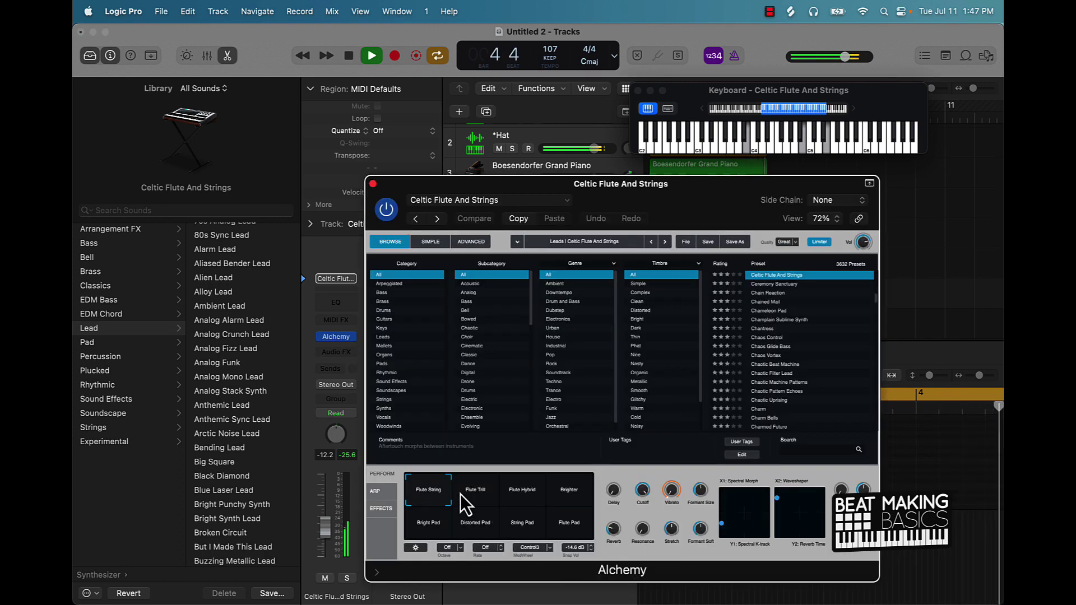
drag(466, 489, 449, 505)
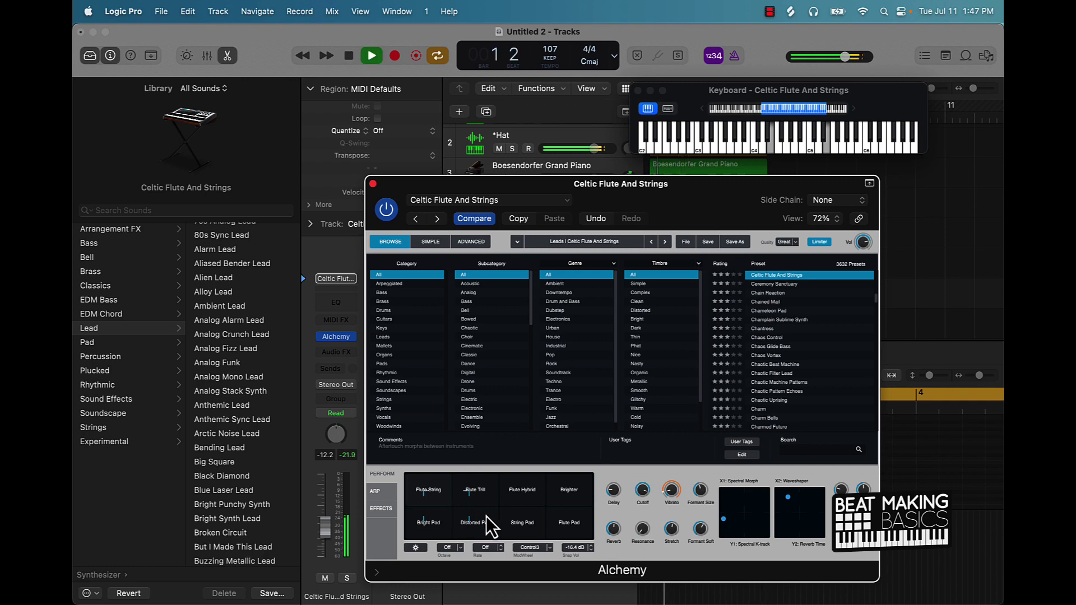
click(374, 184)
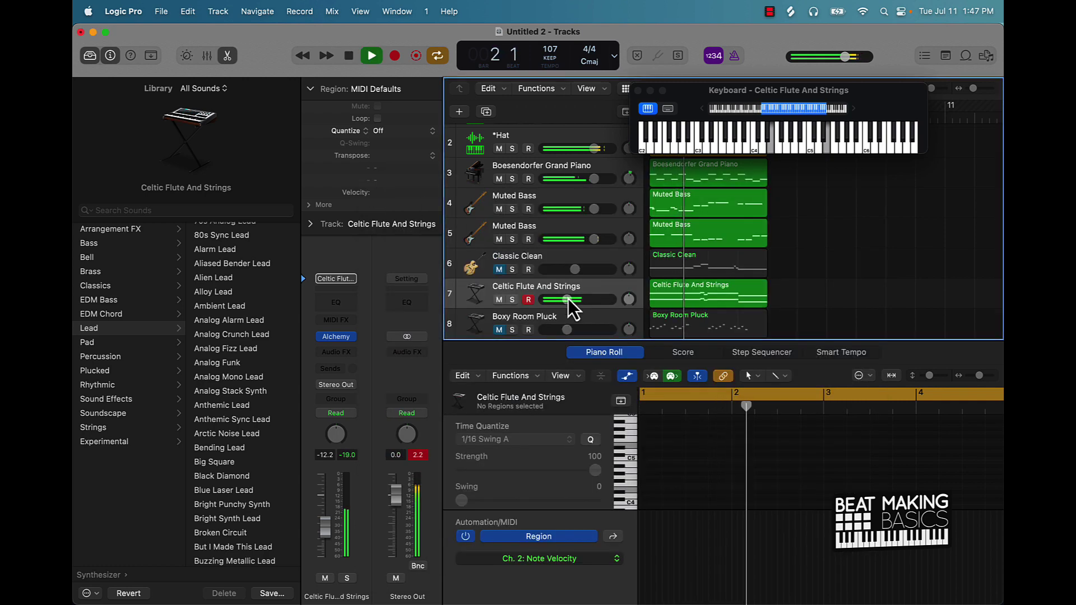
Lower the Celtic Flute And Strings track volume to -16.4 dB and recheck its Alchemy performance pad.
drag(570, 299, 564, 299)
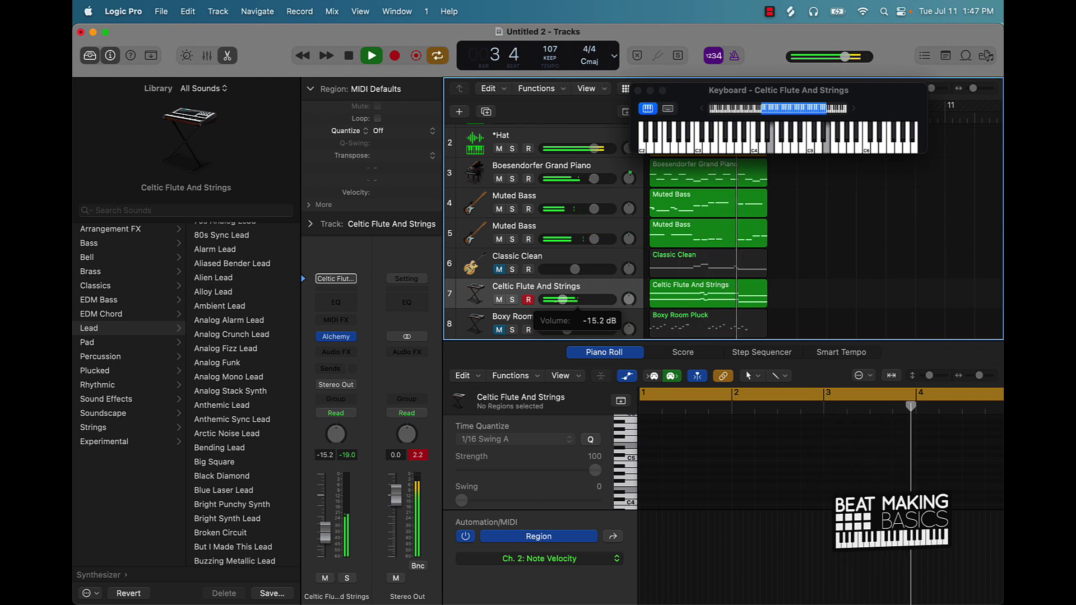
drag(562, 300, 560, 300)
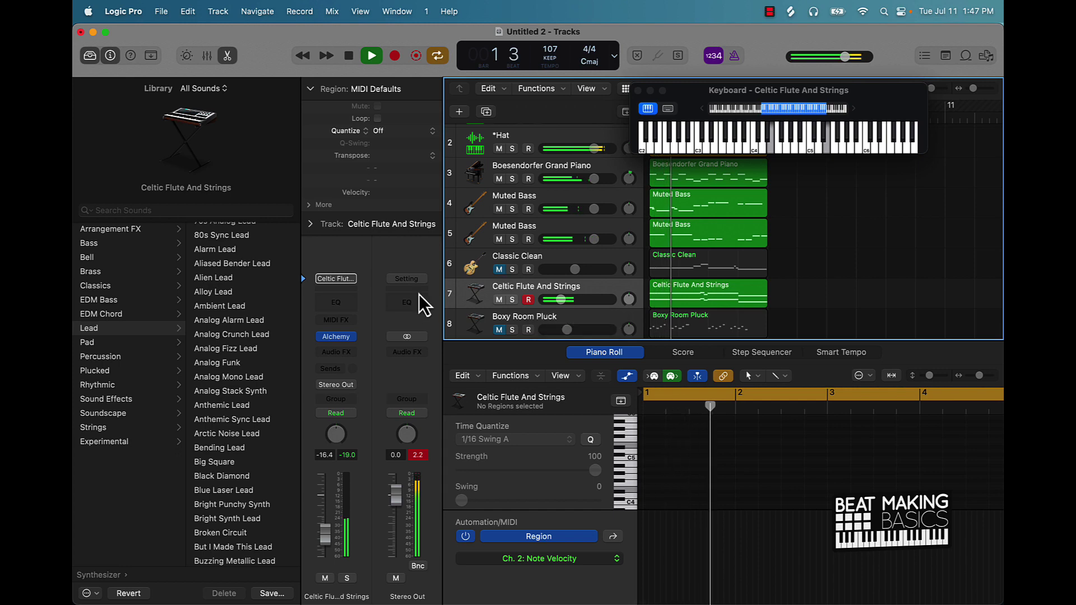
click(336, 337)
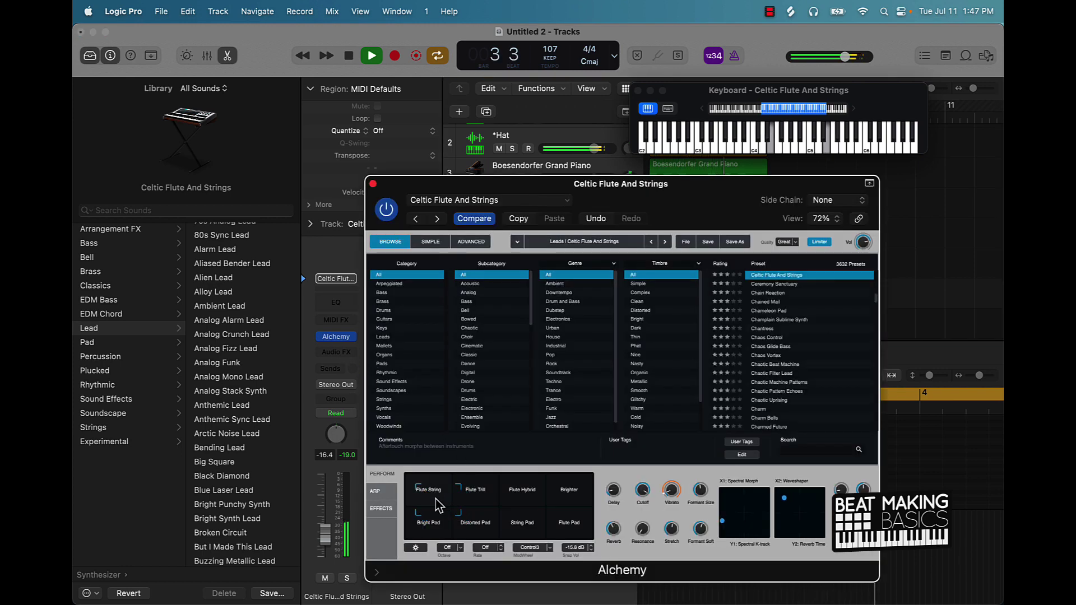
click(373, 183)
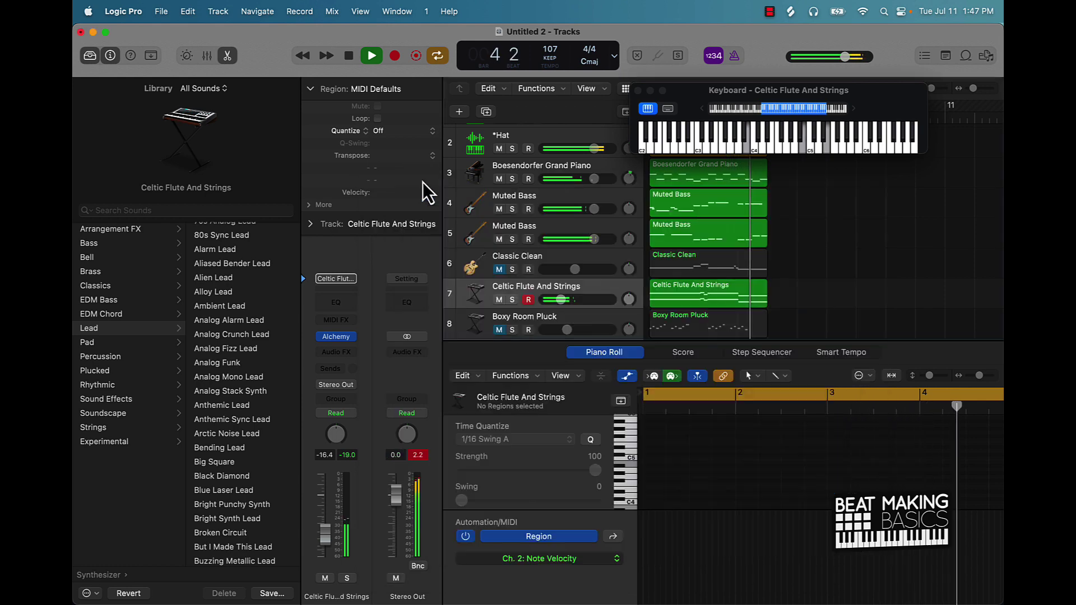
Mute the Celtic Flute And Strings track and clear the arrangement by closing the Piano Roll and moving the Keyboard window below the tracks.
click(499, 301)
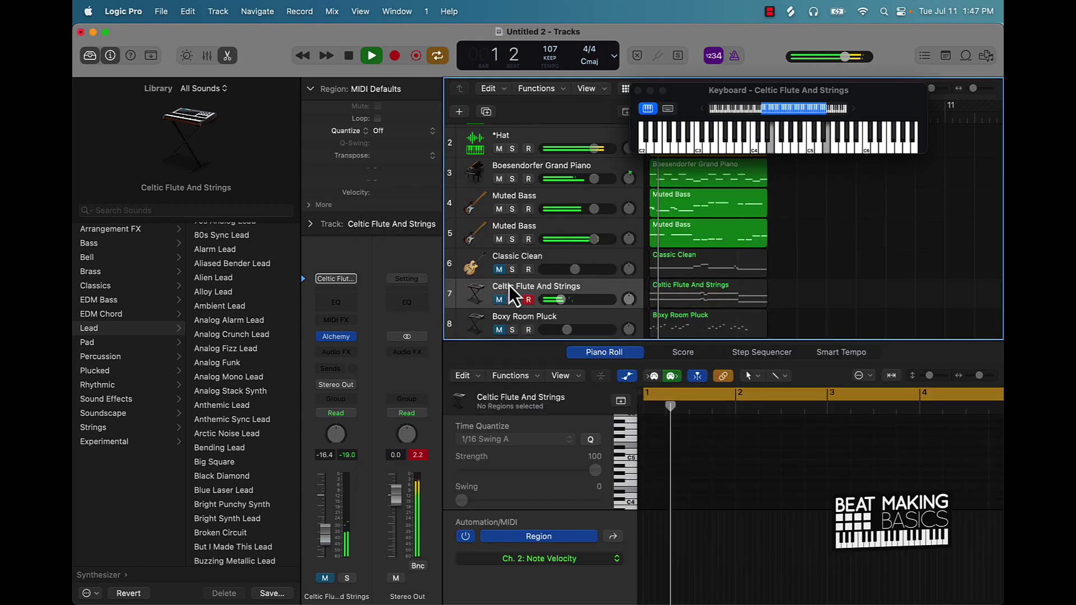
scroll(505, 252, down, 2)
mouse_move(227, 116)
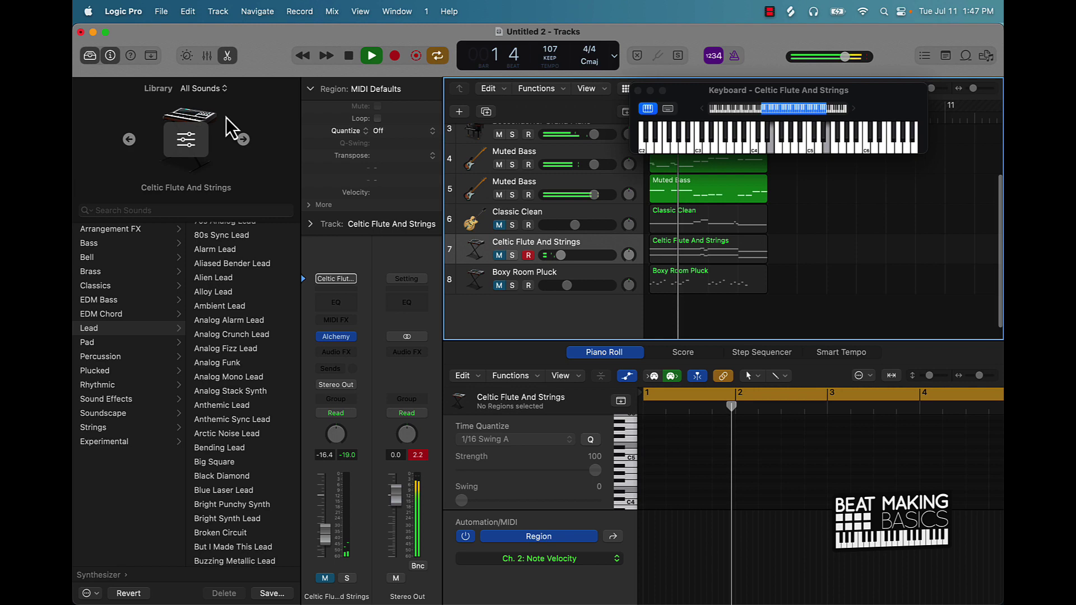
click(232, 58)
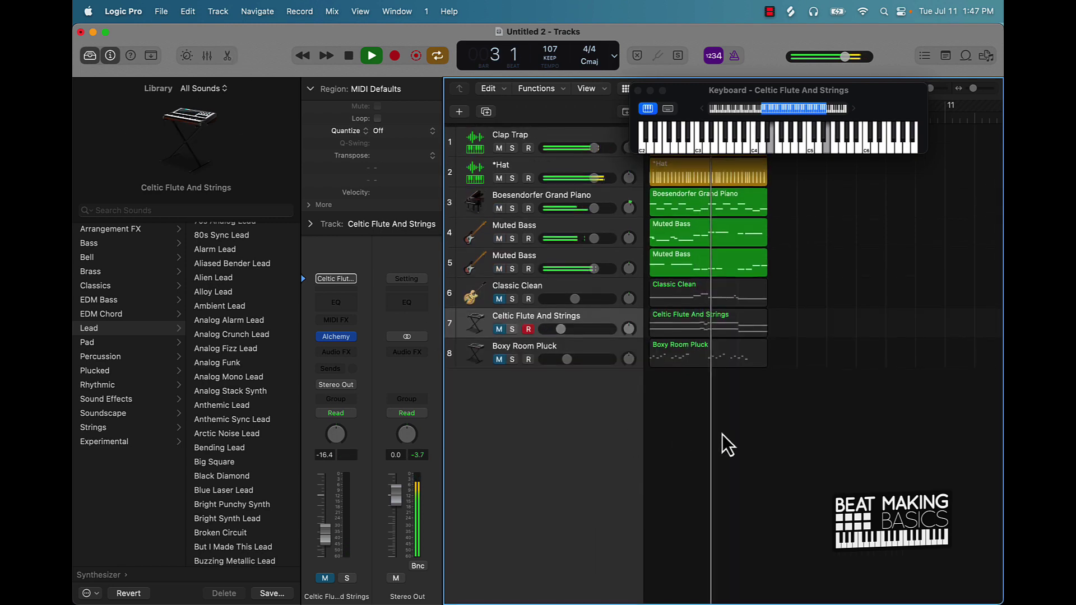
drag(707, 90, 721, 423)
Add a duplicate Quick Sampler track below Clap Trap and load the Bricks Kick 1 preset on it.
click(465, 135)
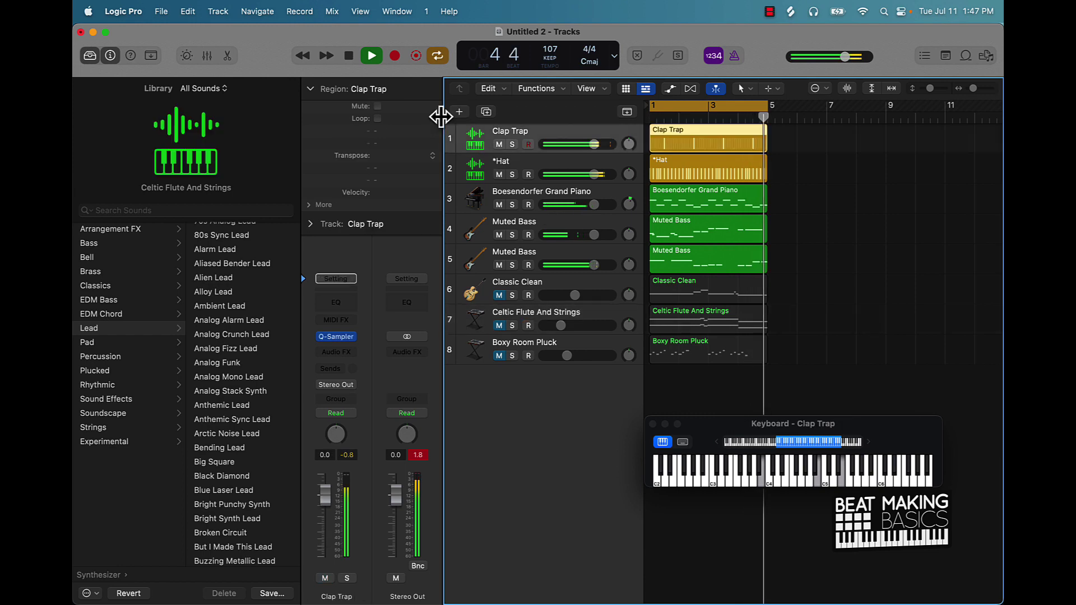
click(463, 116)
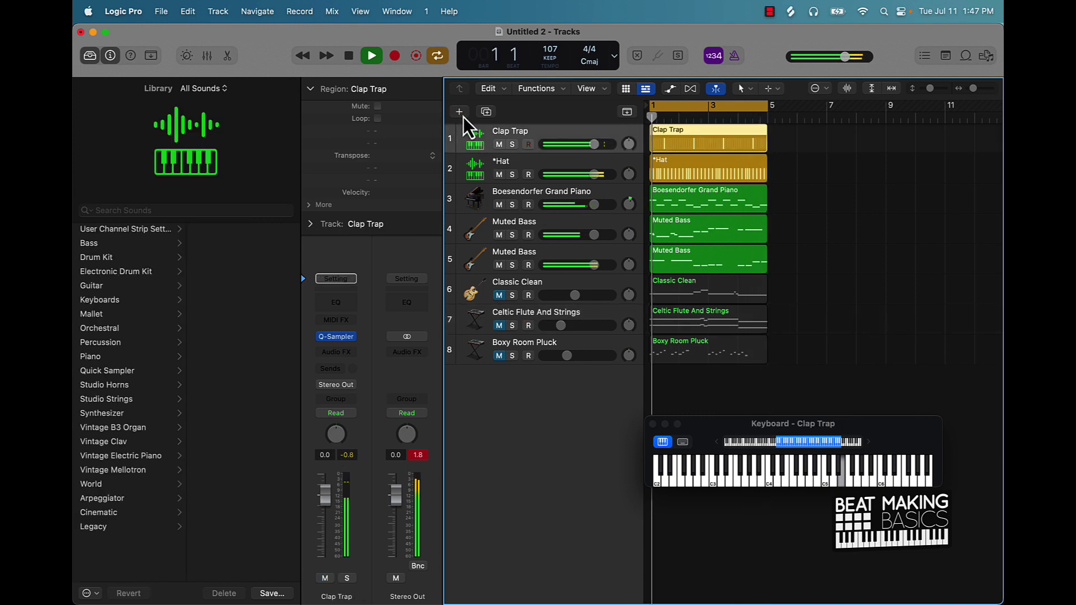
click(341, 338)
click(449, 200)
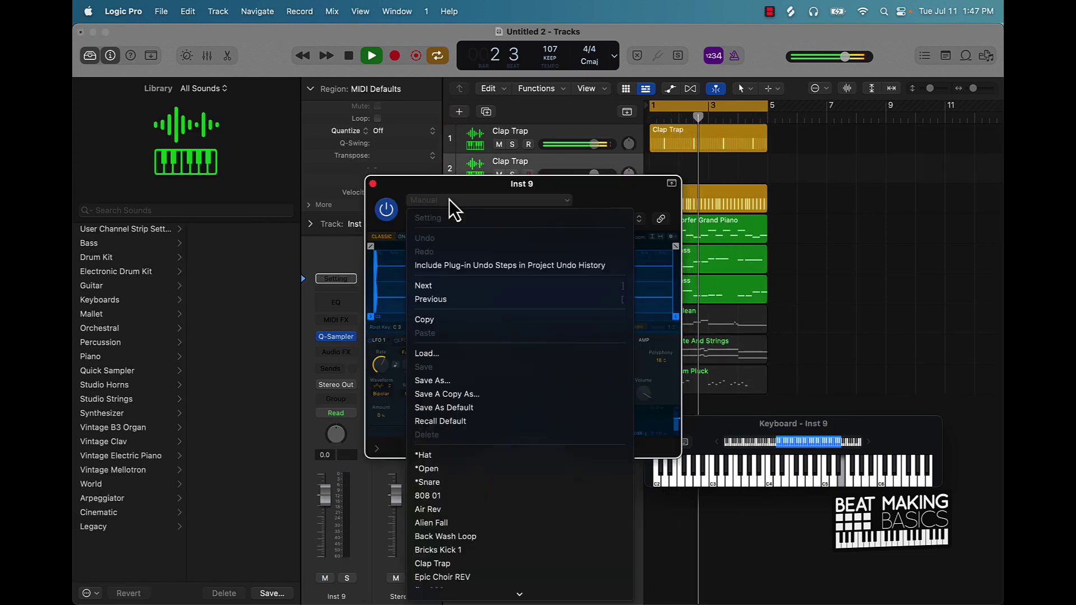
scroll(465, 431, down, 3)
click(442, 468)
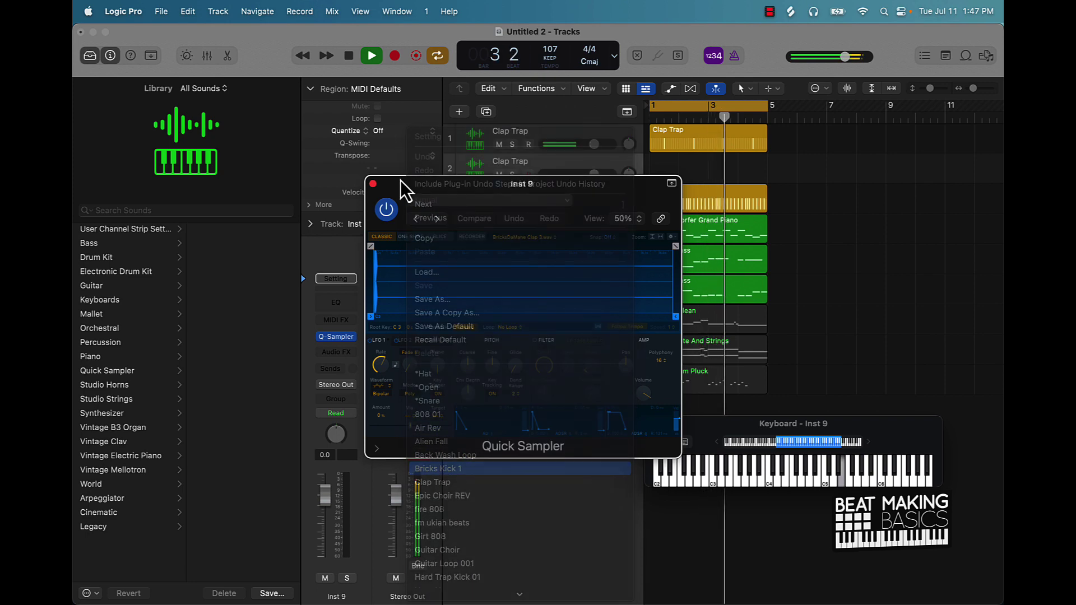
click(373, 184)
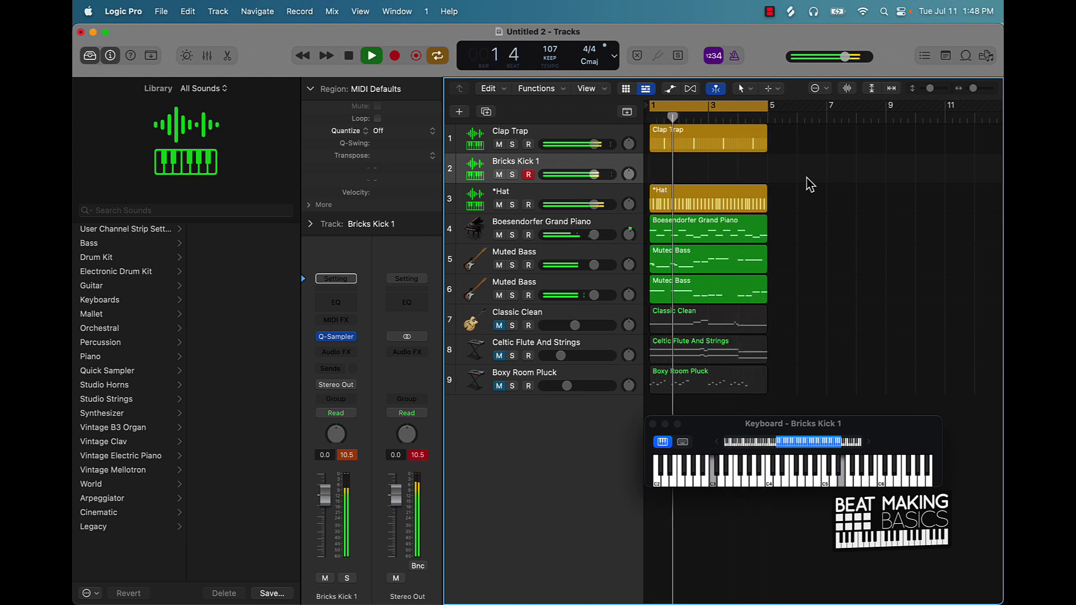
Record a four-bar kick pattern on Bricks Kick 1, open it in the Piano Roll and end recording while playback continues.
key(space)
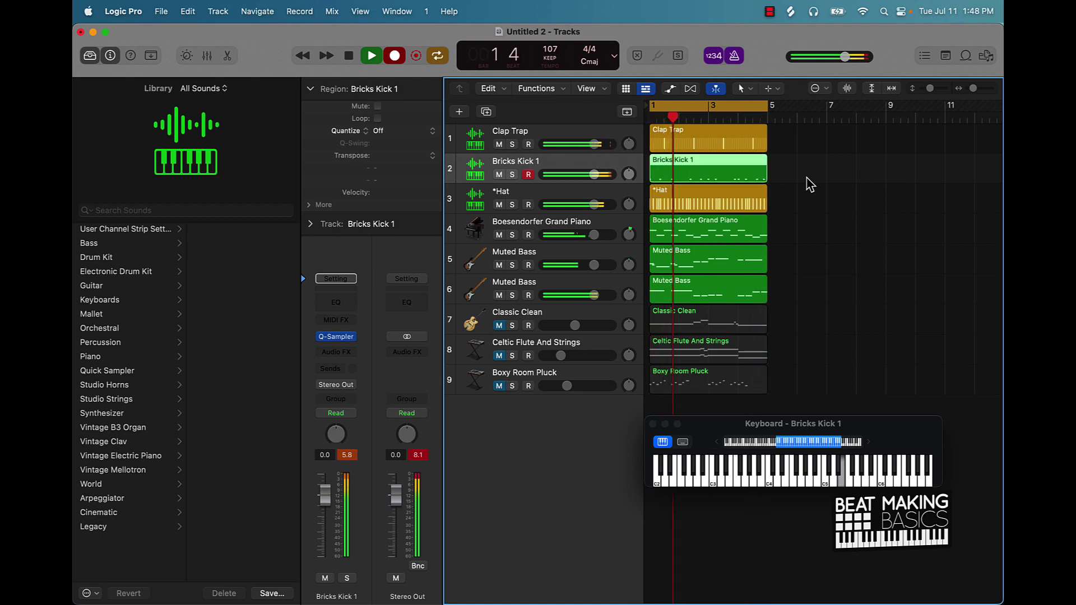
double_click(747, 172)
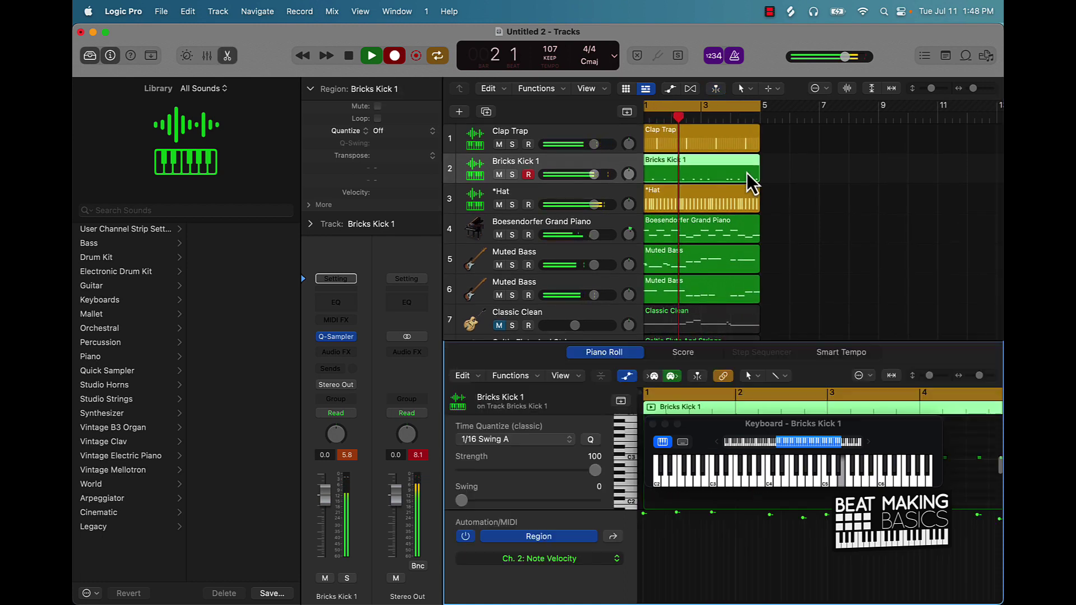
click(653, 425)
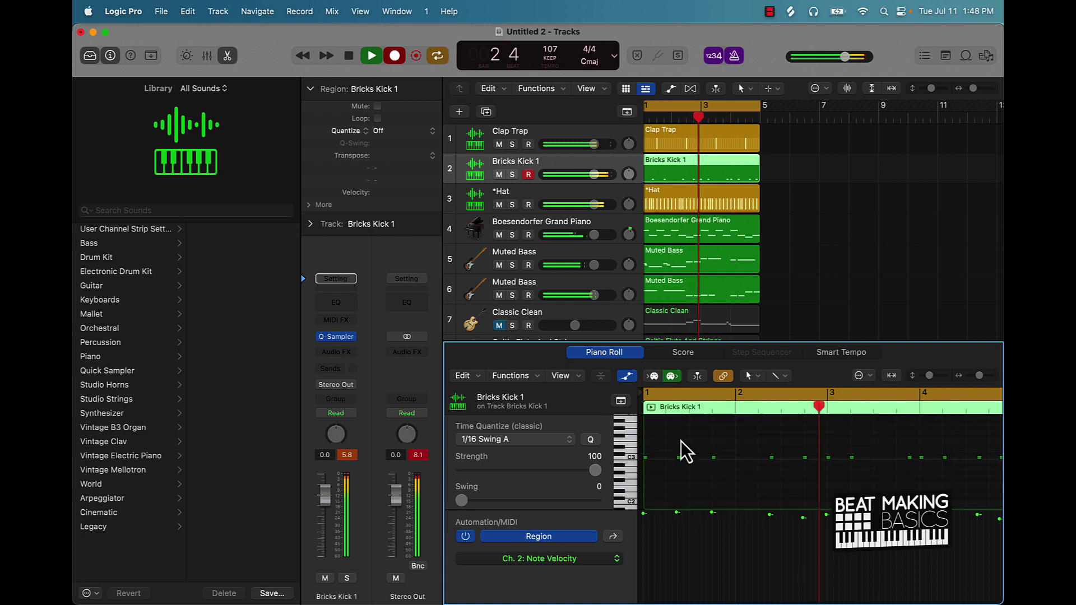
click(377, 62)
Quantize all notes of the Bricks Kick 1 region to 1/16 Swing A at a strength of 87.
key(super+a)
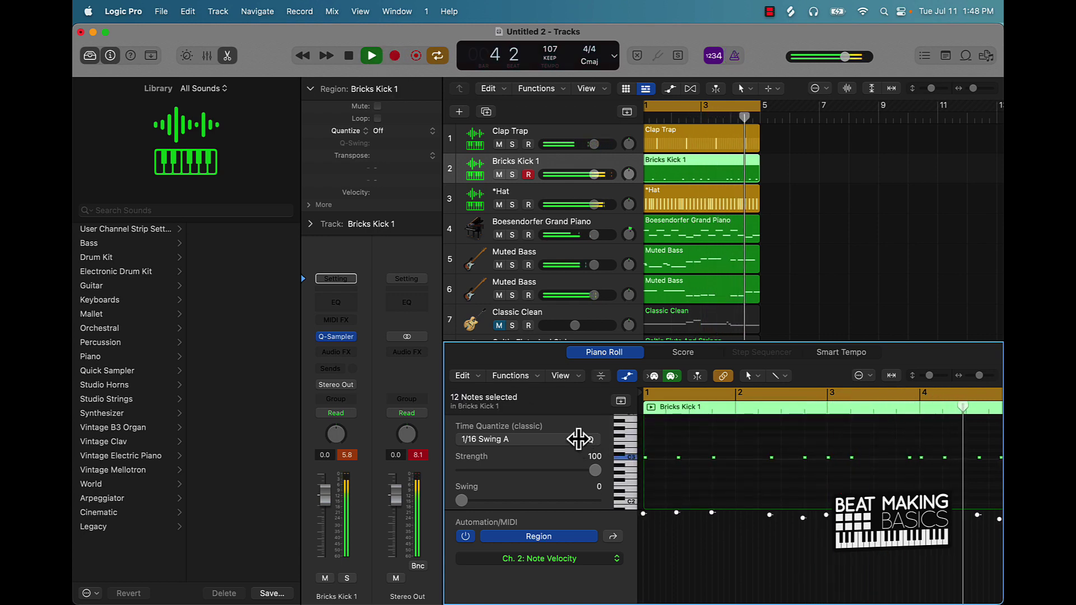
drag(595, 469, 567, 471)
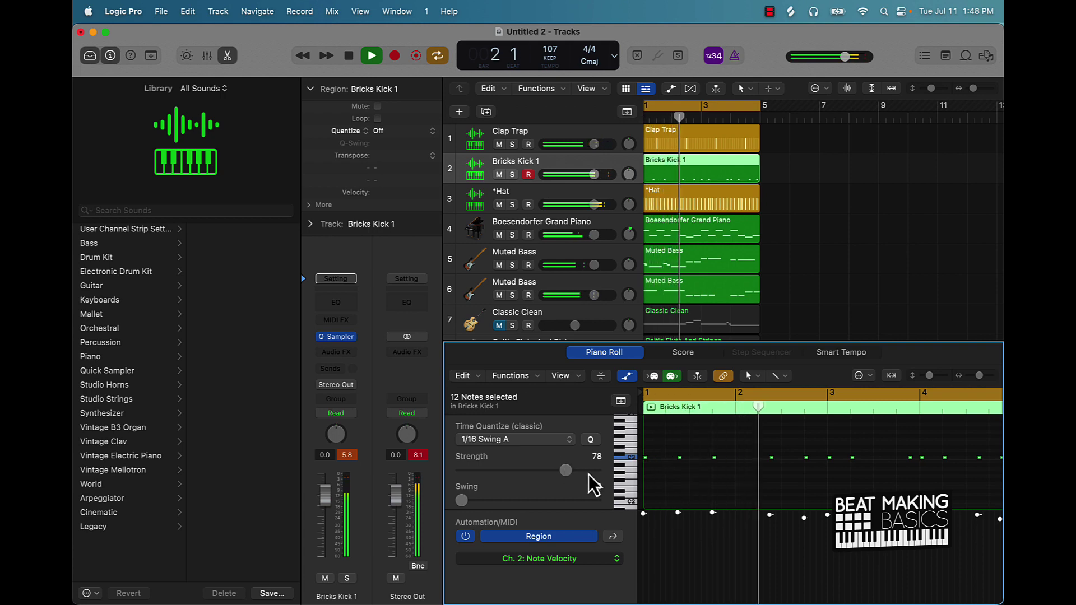
drag(562, 471, 575, 466)
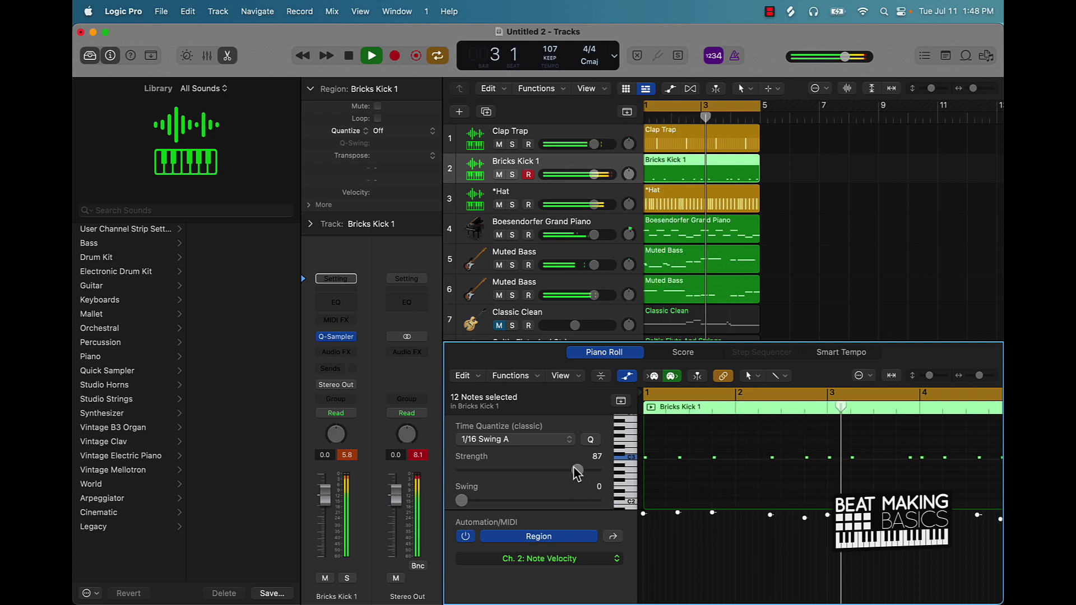
click(667, 472)
drag(644, 458, 697, 473)
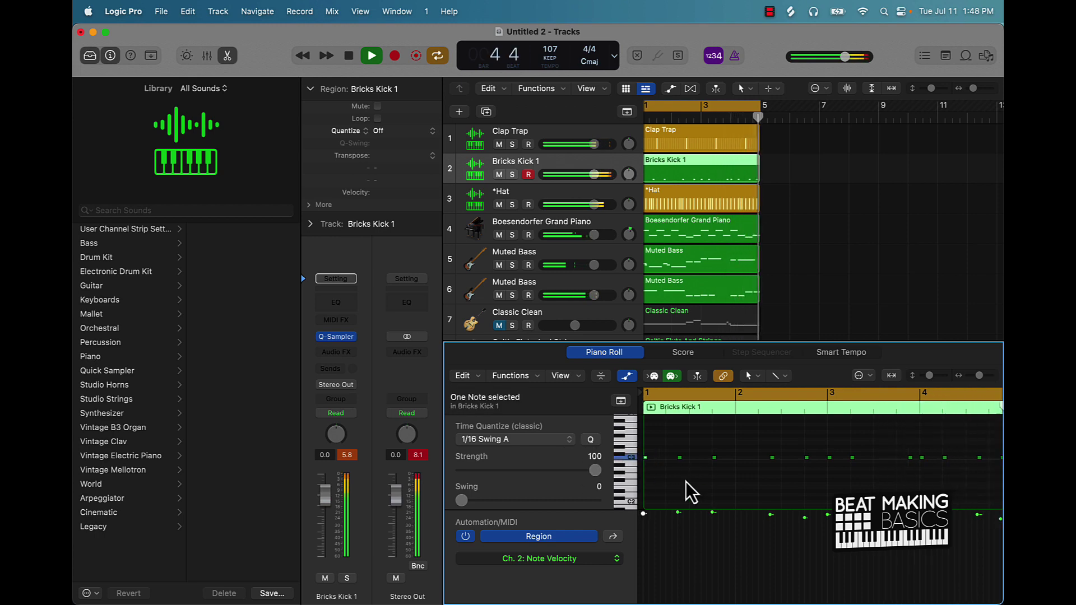
click(816, 200)
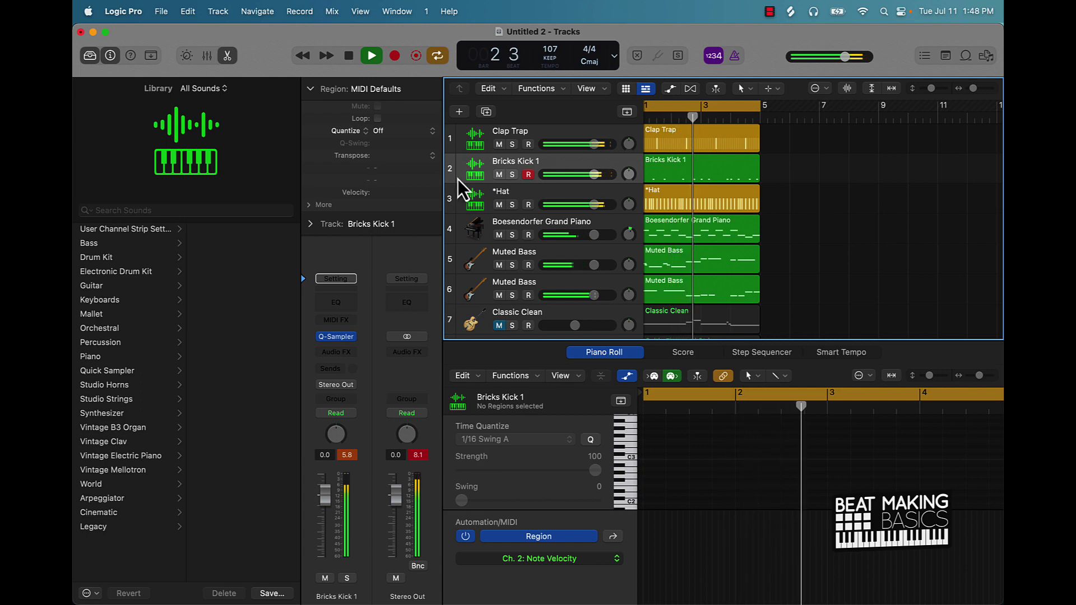
Move the Bricks Kick 1 track above Clap Trap and resume playback with the four-bar cycle enabled.
mouse_move(508, 167)
mouse_down()
mouse_move(508, 137)
mouse_move(506, 157)
mouse_up()
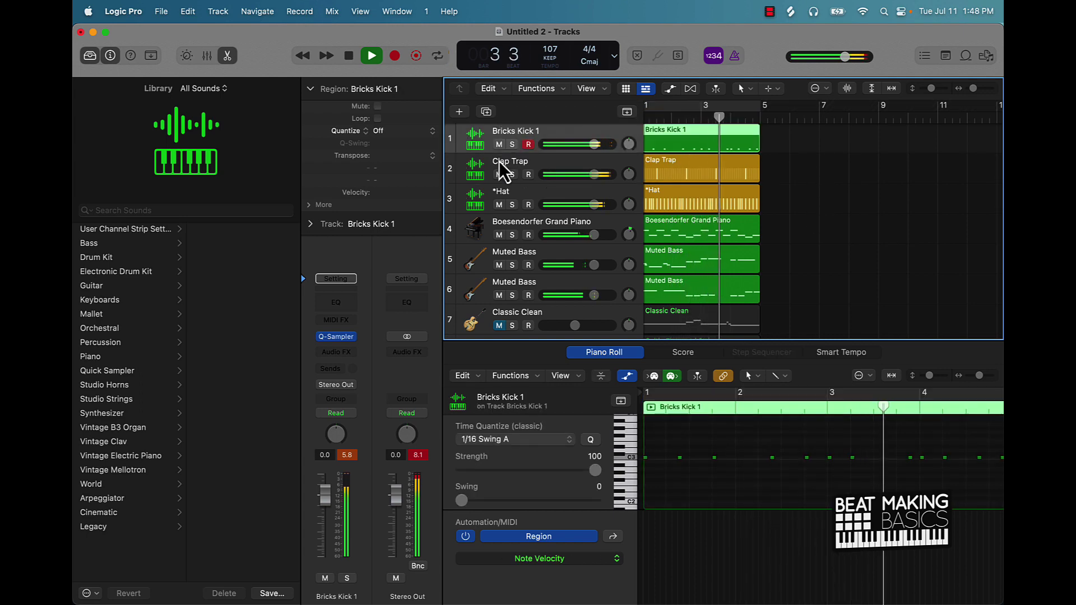
click(853, 147)
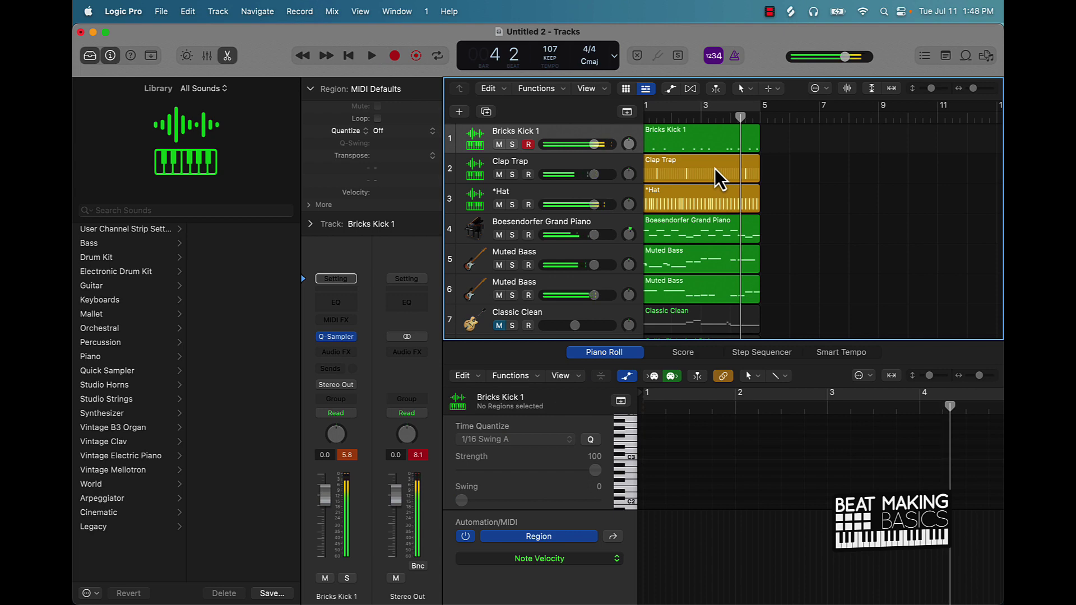
click(709, 105)
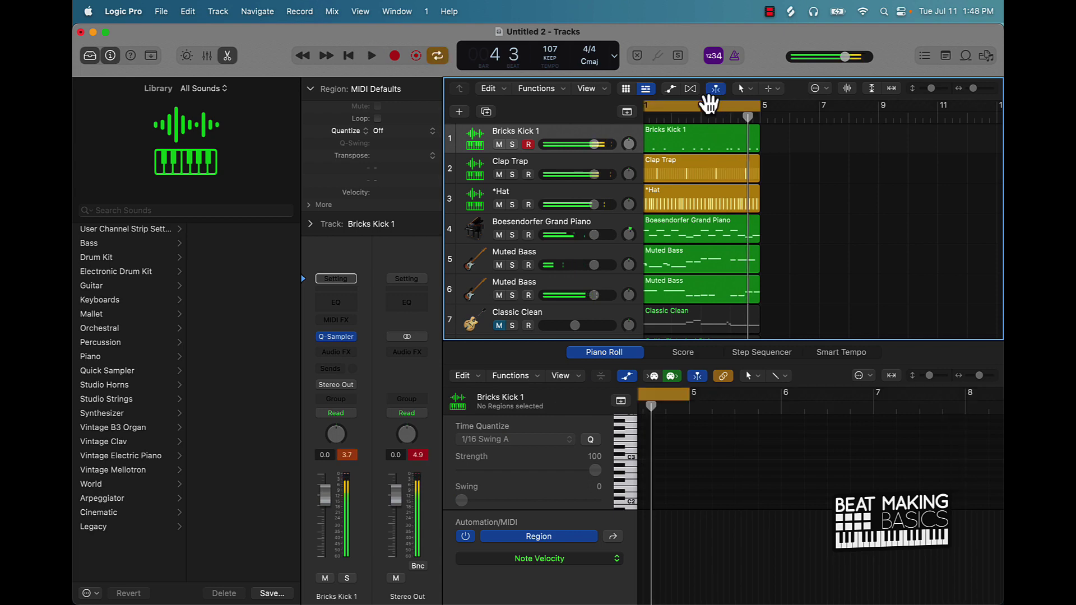
key(space)
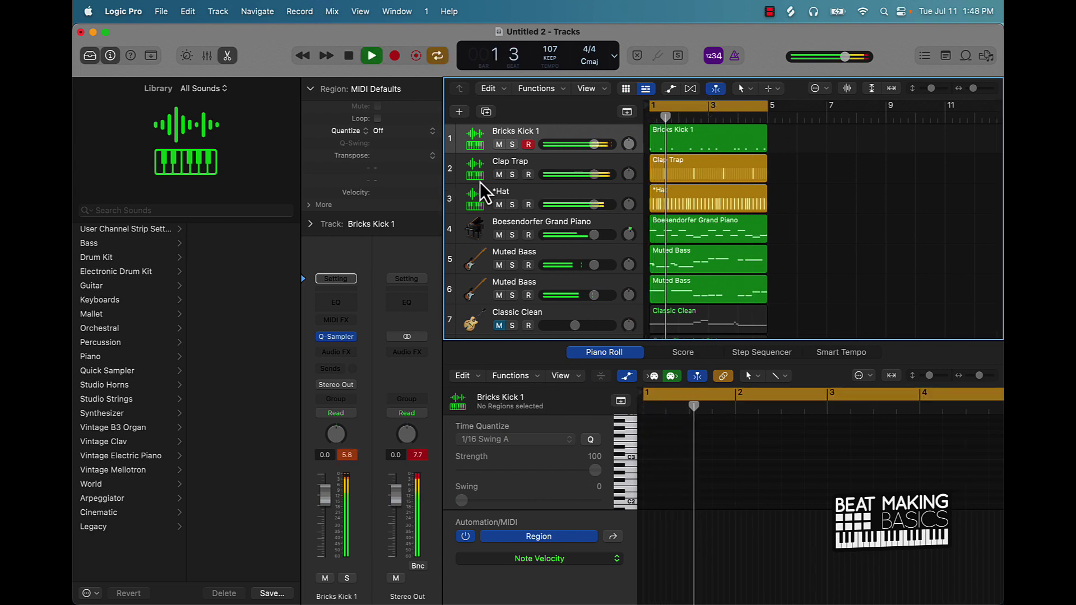
Add a duplicate Quick Sampler track below Bricks Kick 1 and load the *Open preset on it.
click(458, 112)
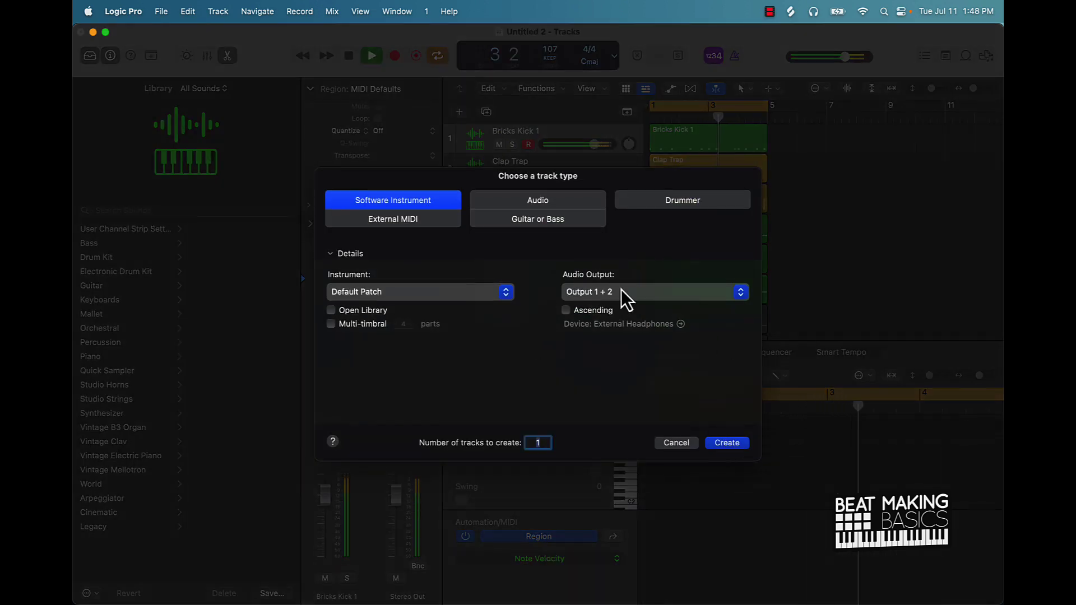
click(680, 444)
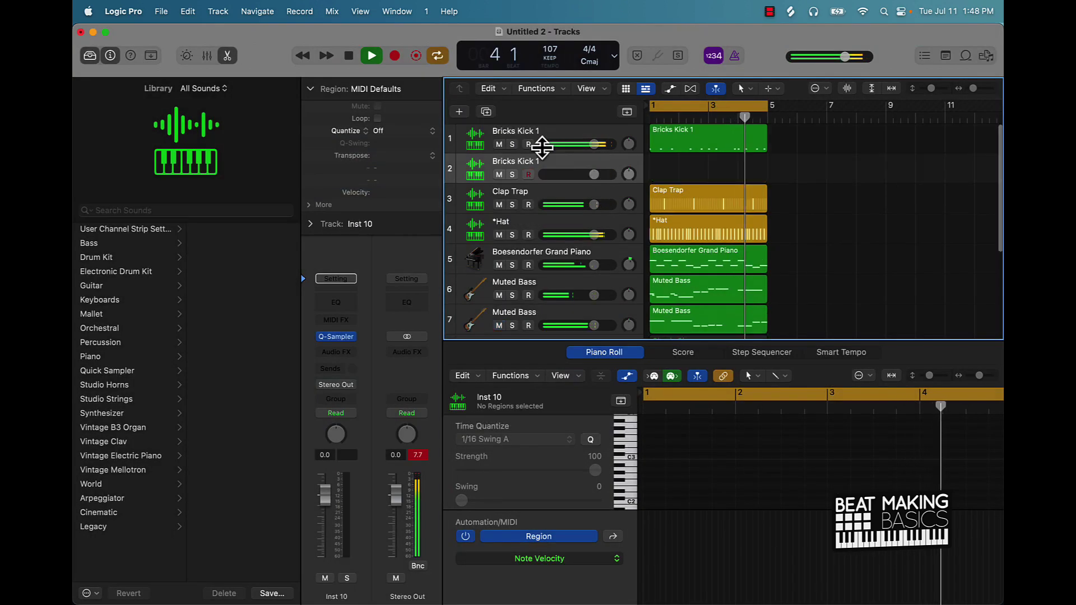
key(super+d)
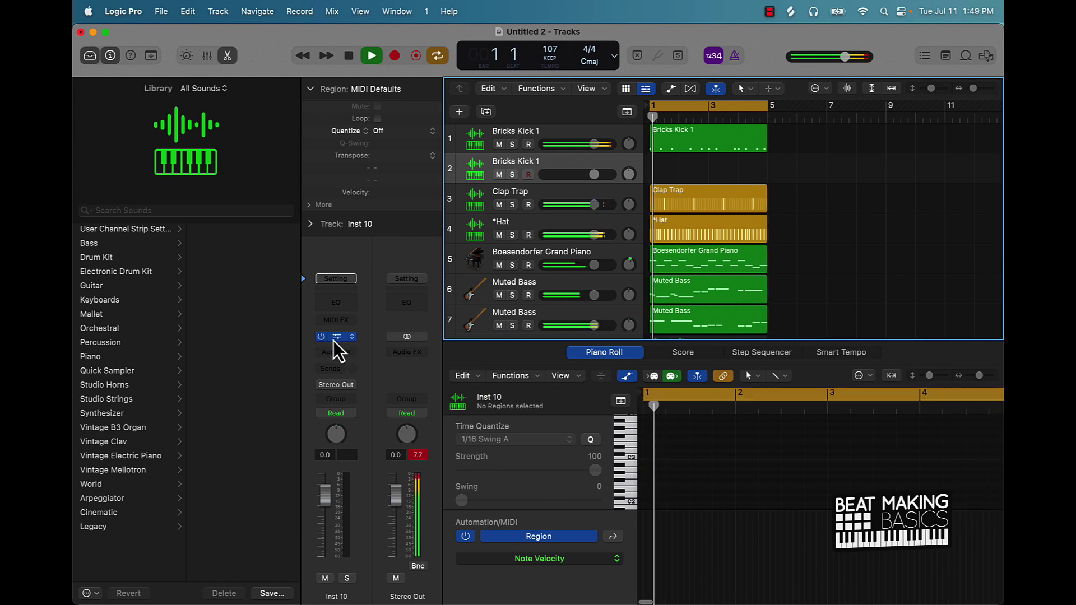
click(335, 338)
click(439, 201)
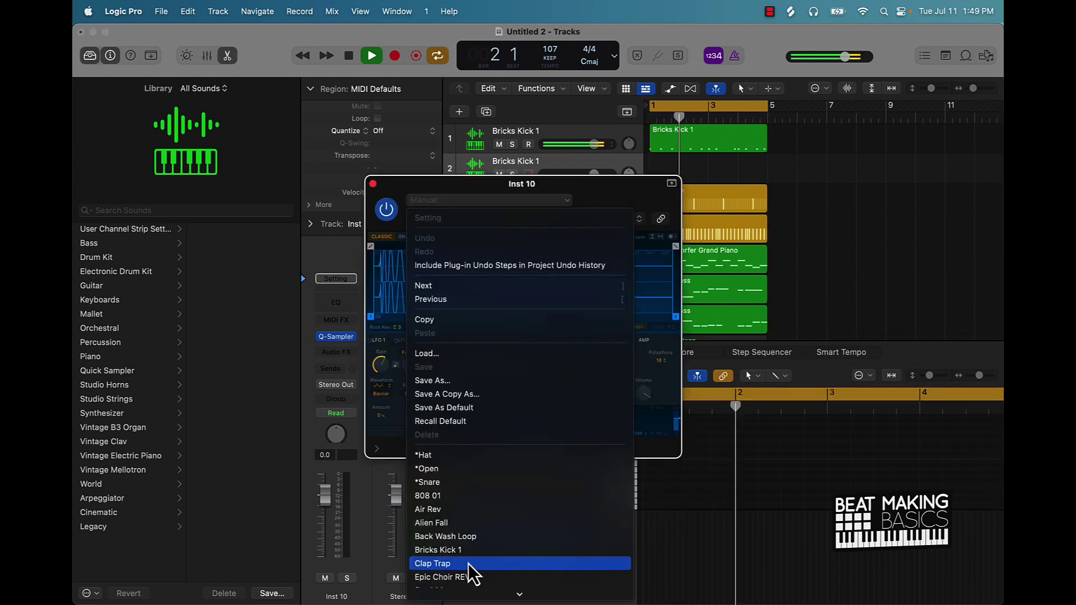
click(447, 476)
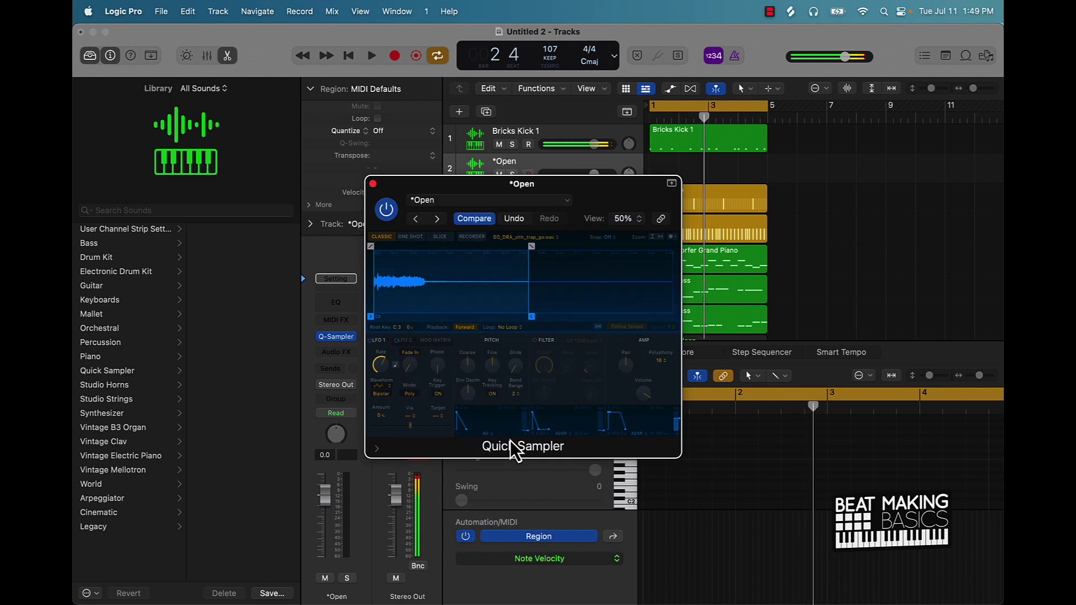
click(372, 184)
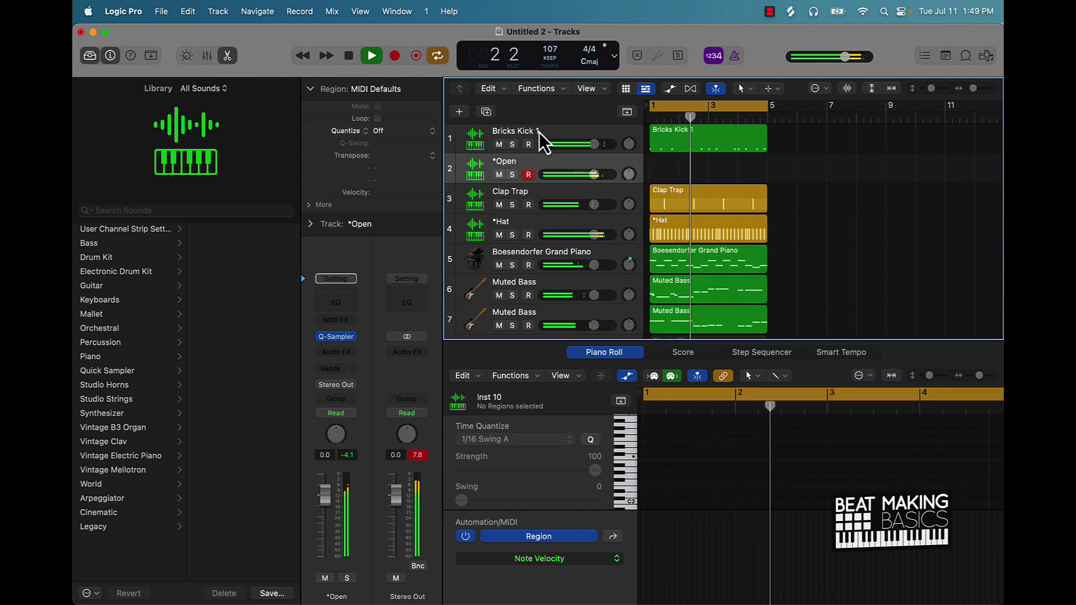
Replace the new track's preset with *Snare and record a four-bar snare pattern, ending recording while playback continues.
click(334, 336)
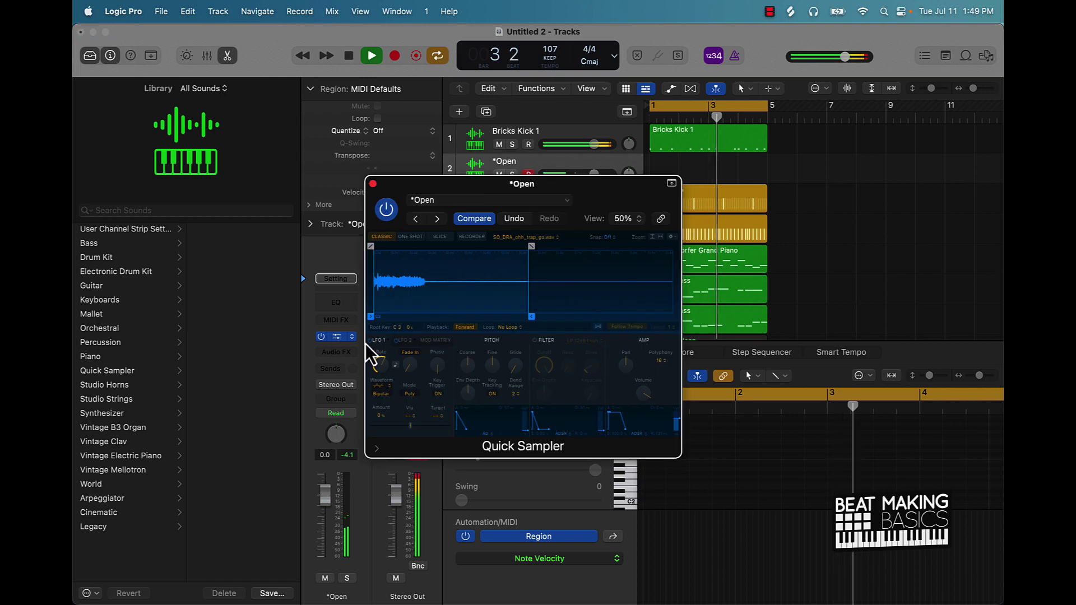
click(466, 200)
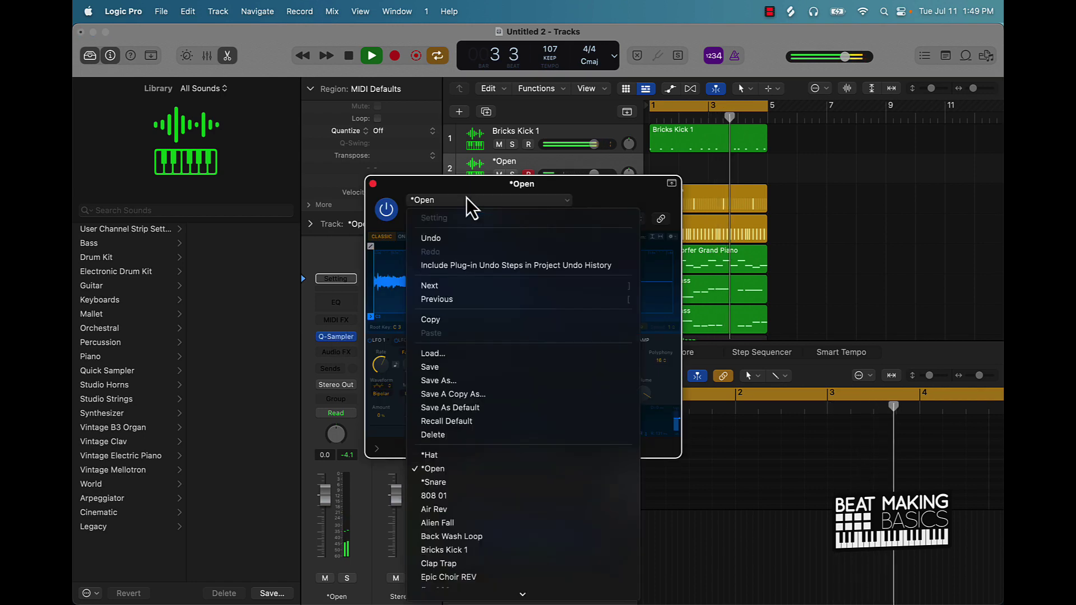
click(452, 483)
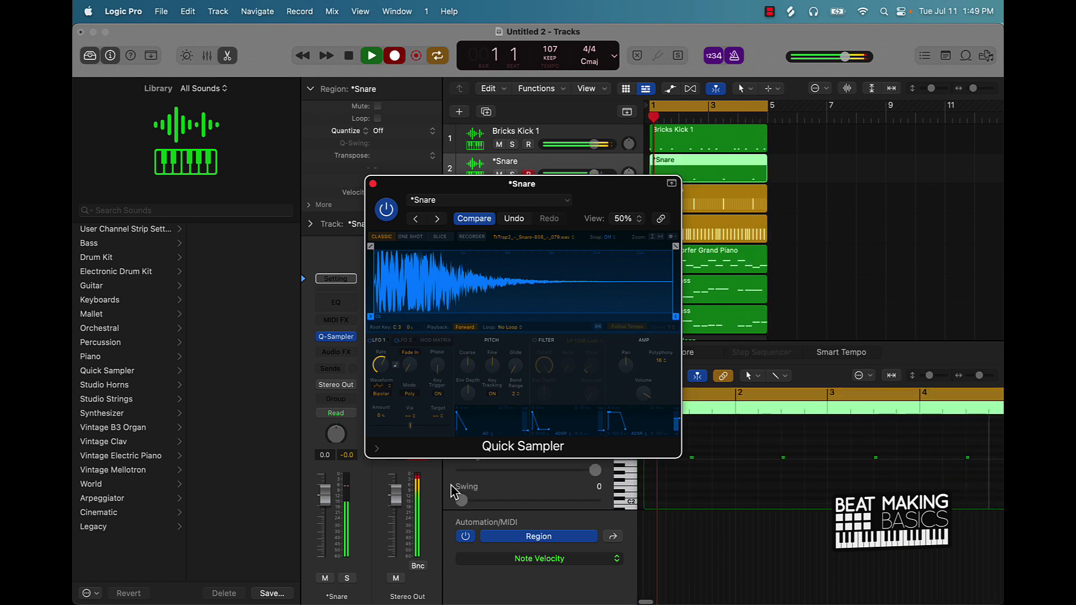
click(373, 184)
click(371, 55)
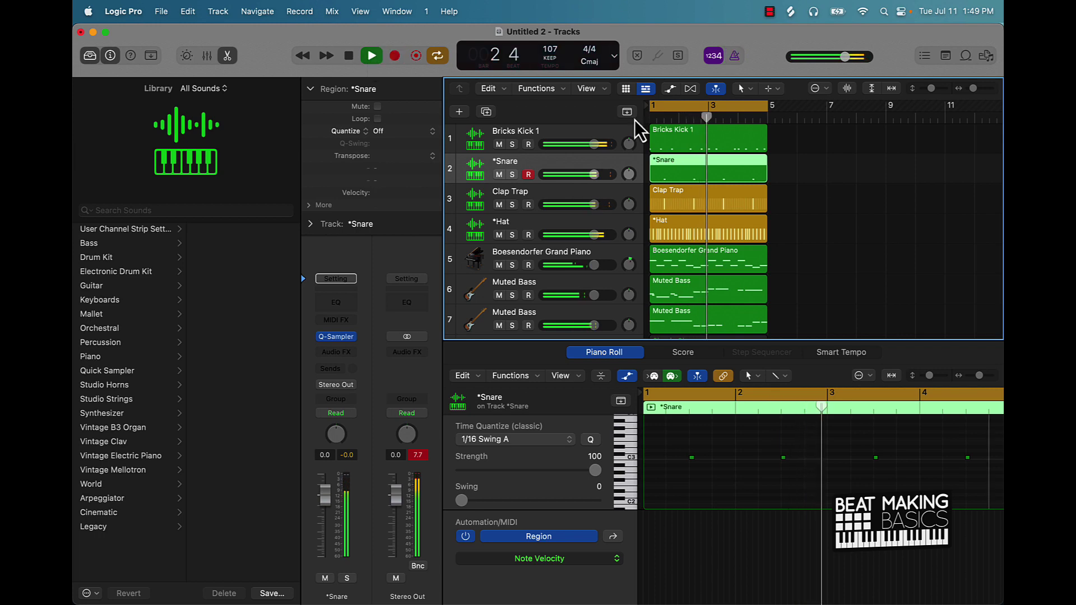
click(834, 177)
Lower the *Snare track's volume to -4.9 dB.
scroll(837, 184, down, 1)
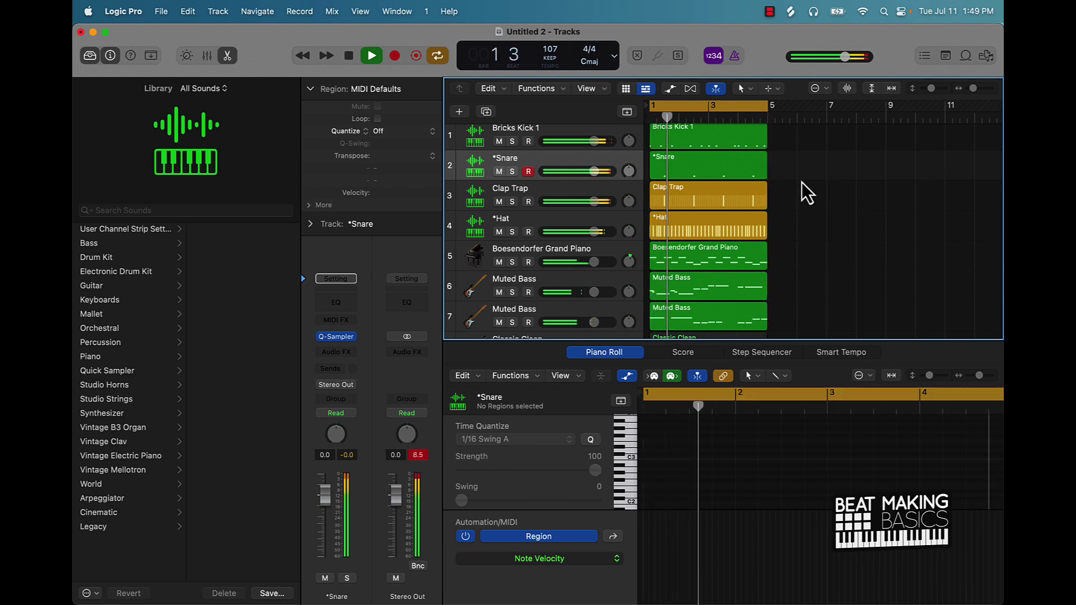
scroll(756, 194, down, 2)
drag(595, 164, 579, 163)
Mute the Boesendorfer Grand Piano track to audition the beat without it, and unmute it again.
scroll(577, 203, down, 5)
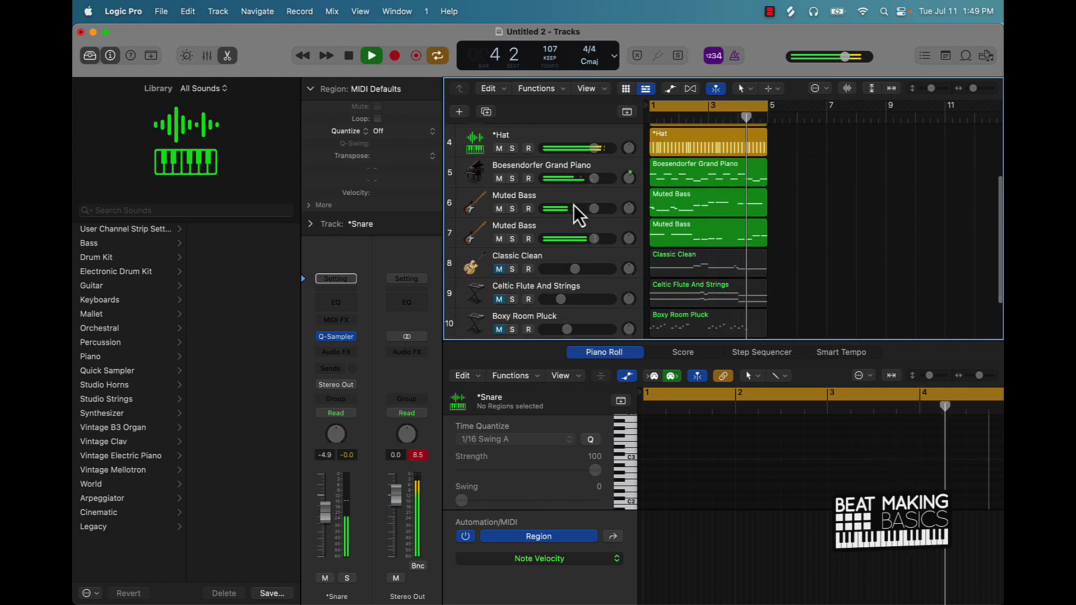
click(498, 179)
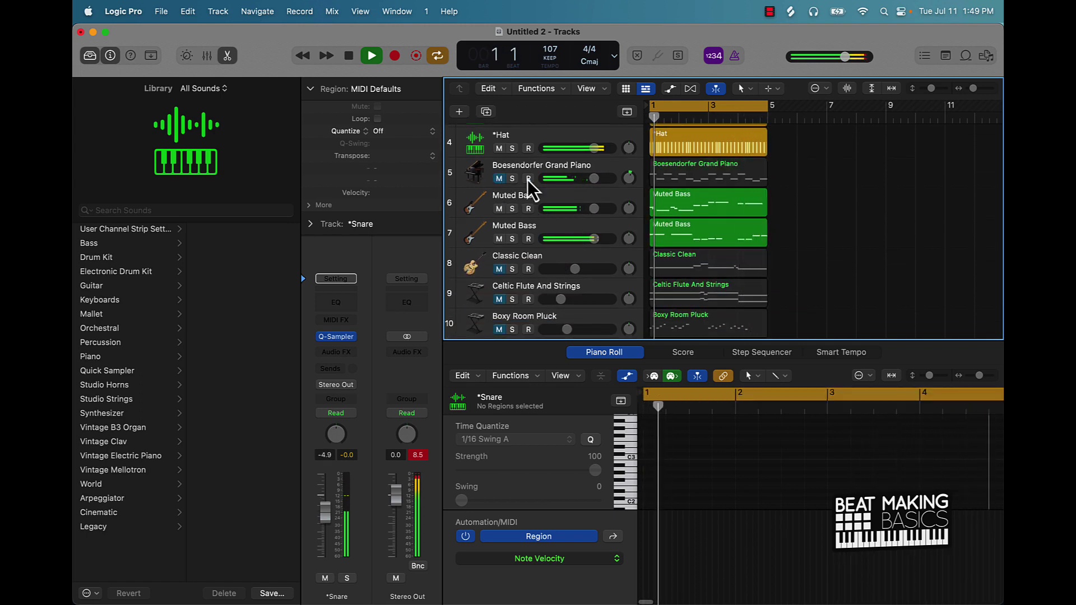
click(498, 179)
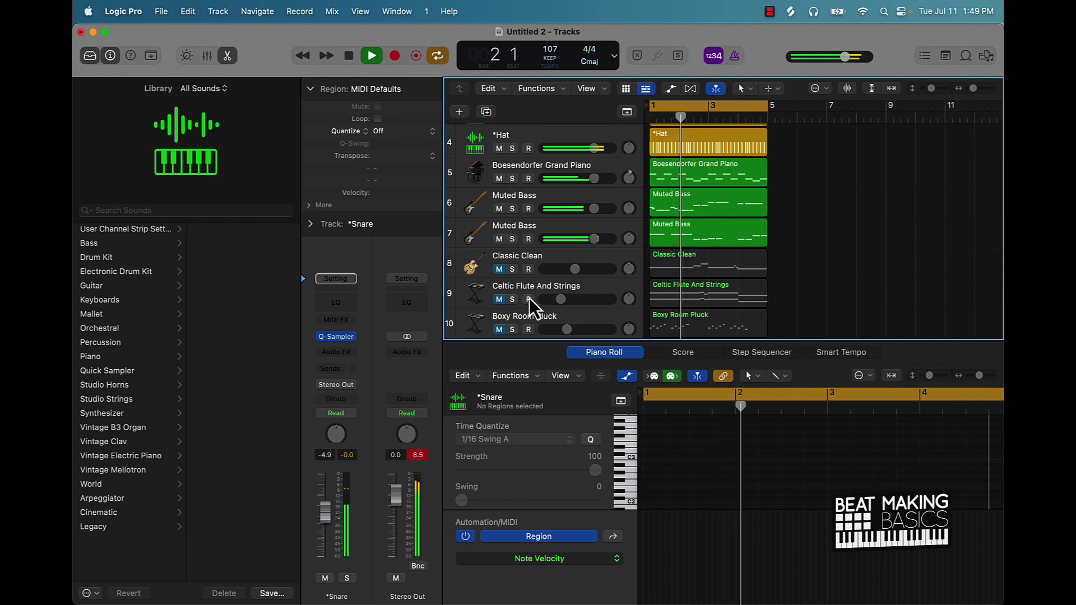
Unmute the Classic Clean guitar track and lower its volume slightly.
click(498, 270)
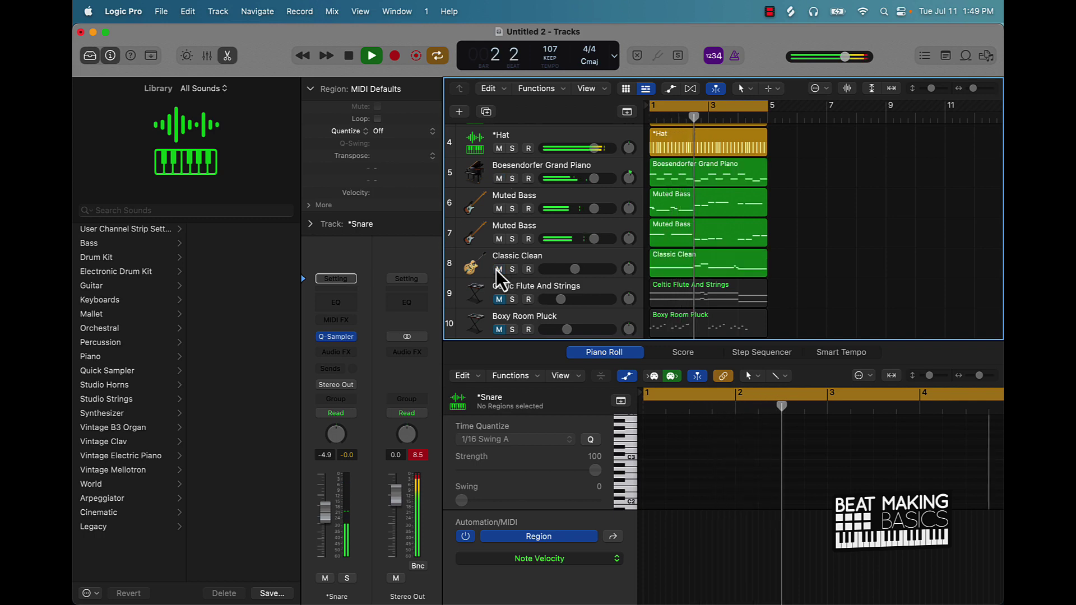
click(575, 269)
drag(575, 269, 572, 269)
Move the Boxy Room Pluck track above Celtic Flute And Strings, unmute it and set its volume to -15.0 dB.
scroll(592, 264, down, 2)
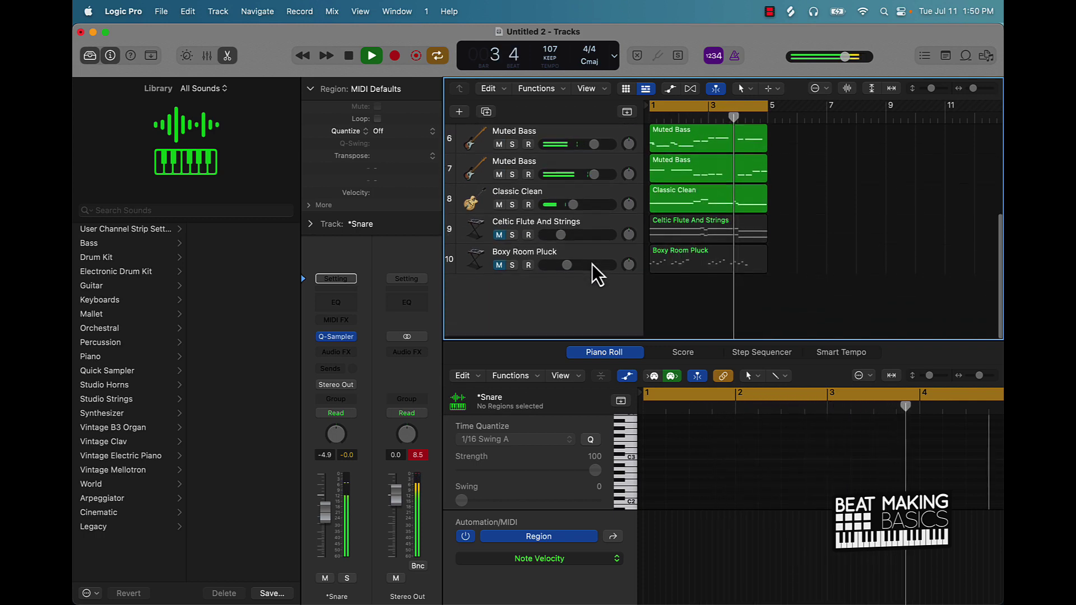
drag(583, 230, 562, 239)
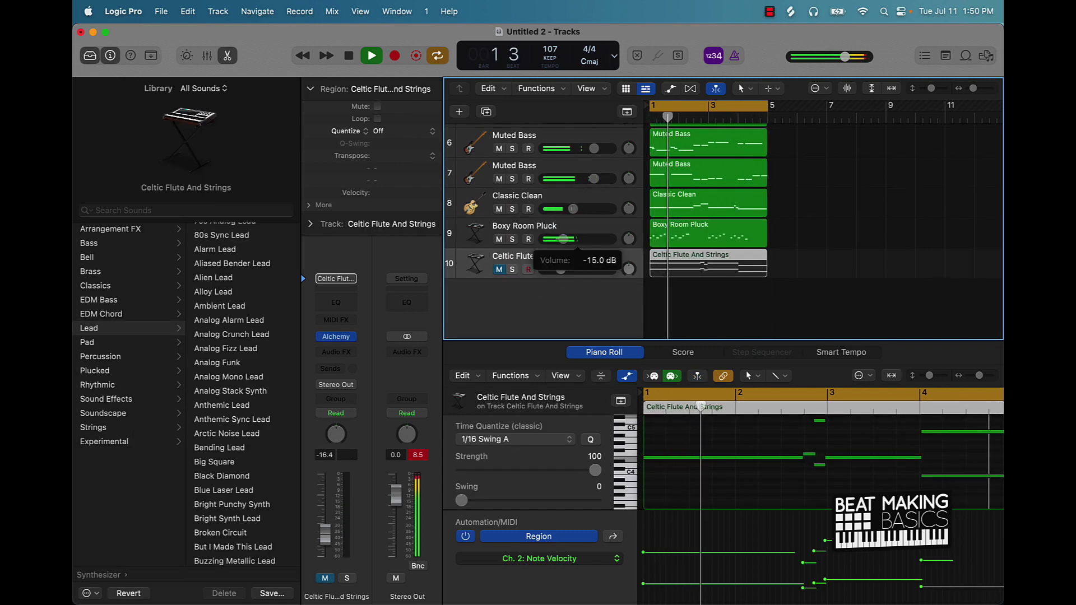
Close the Piano Roll editor and set the project tempo to 108 BPM.
click(947, 251)
click(227, 55)
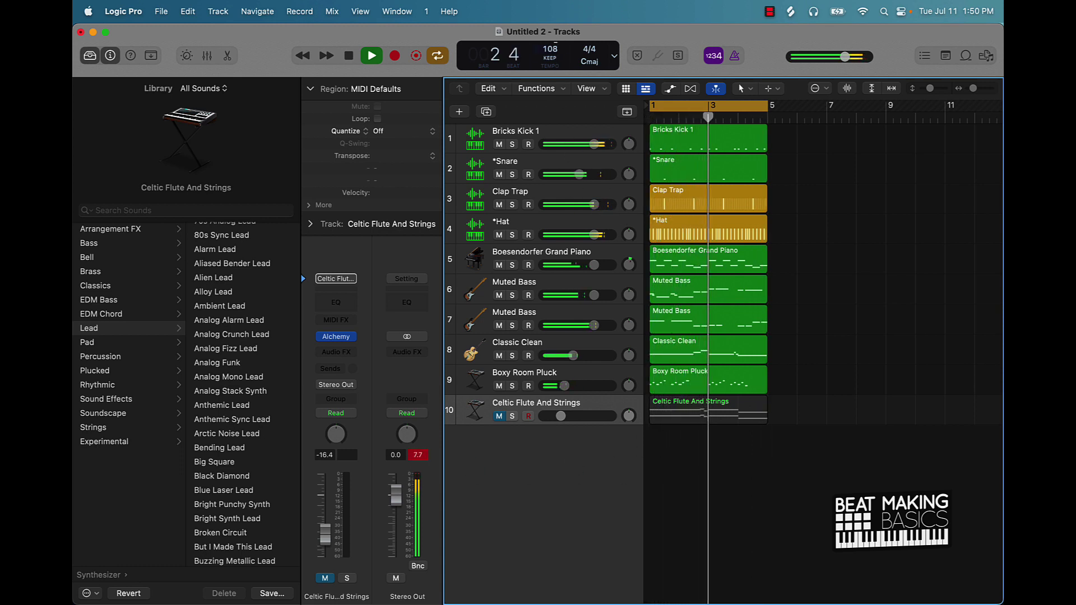
Unmute the Celtic Flute And Strings track and lower its volume to -19.5 dB.
click(499, 417)
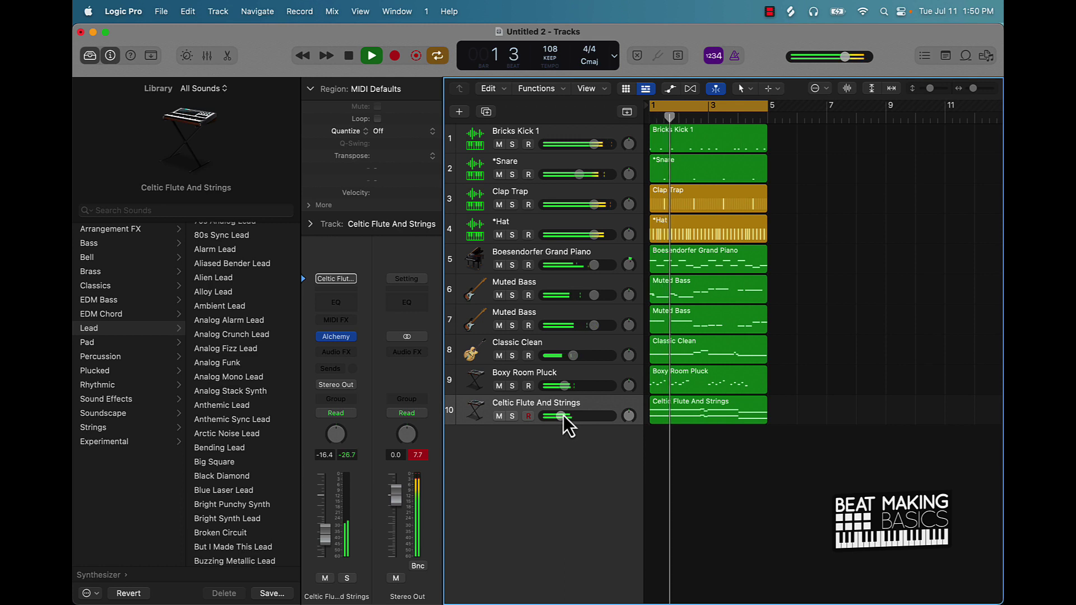
drag(562, 416, 558, 416)
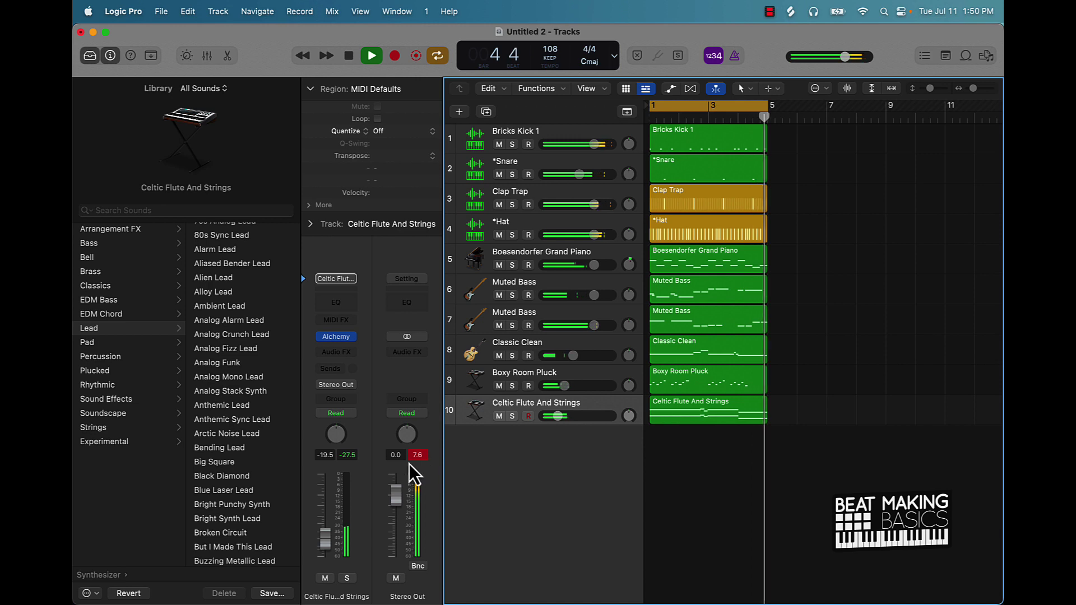
Mute tracks 7 to 10, from the lower Muted Bass through Celtic Flute And Strings, and stop playback on the upper Muted Bass.
drag(499, 416, 484, 297)
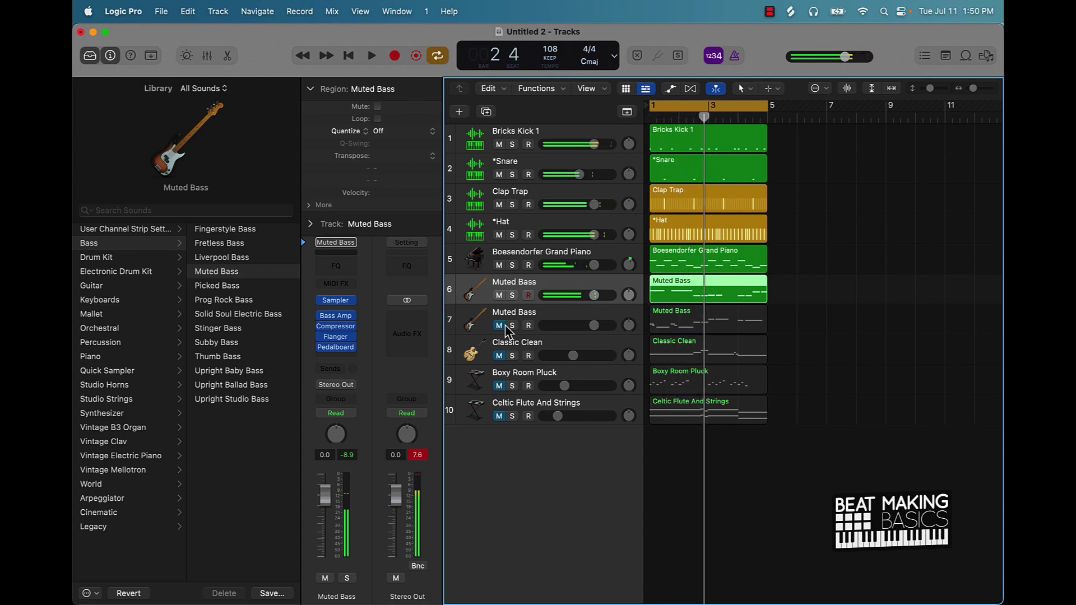
Save the project under the name Watch.
key(super+s)
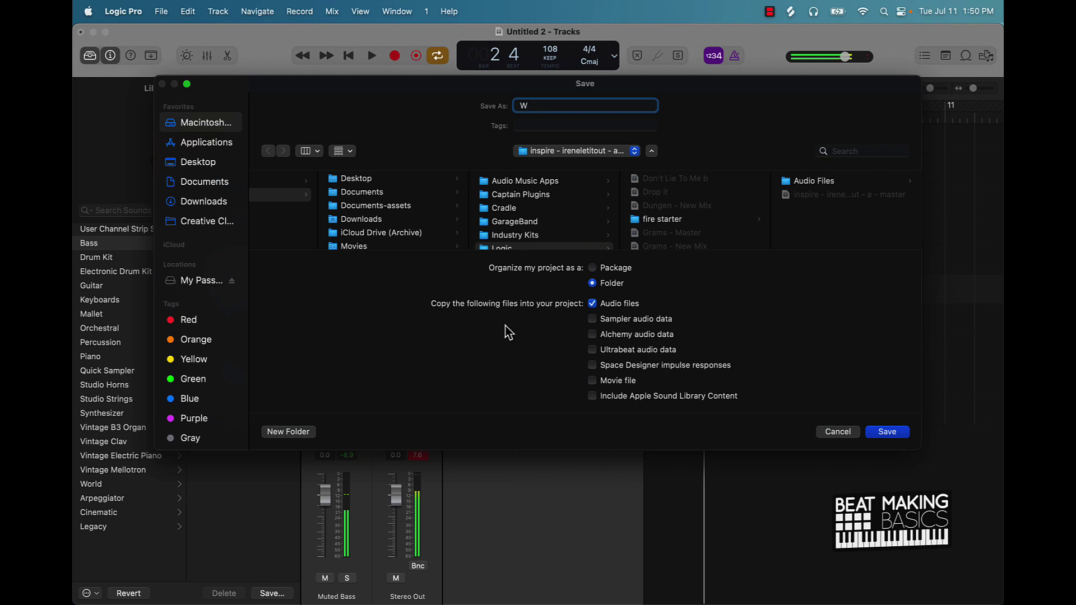
text(Watch)
key(Return)
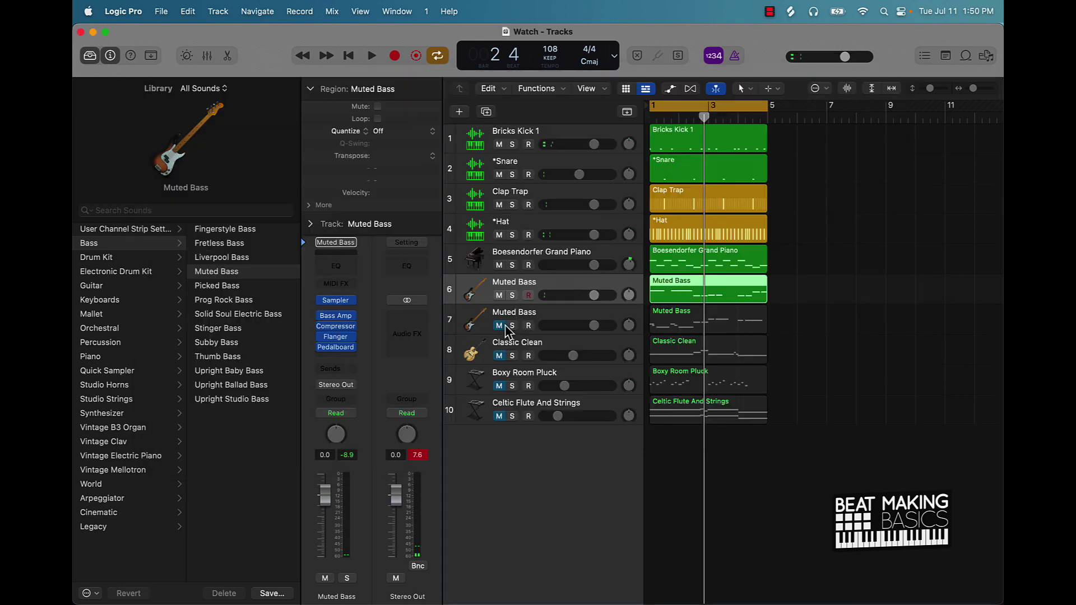